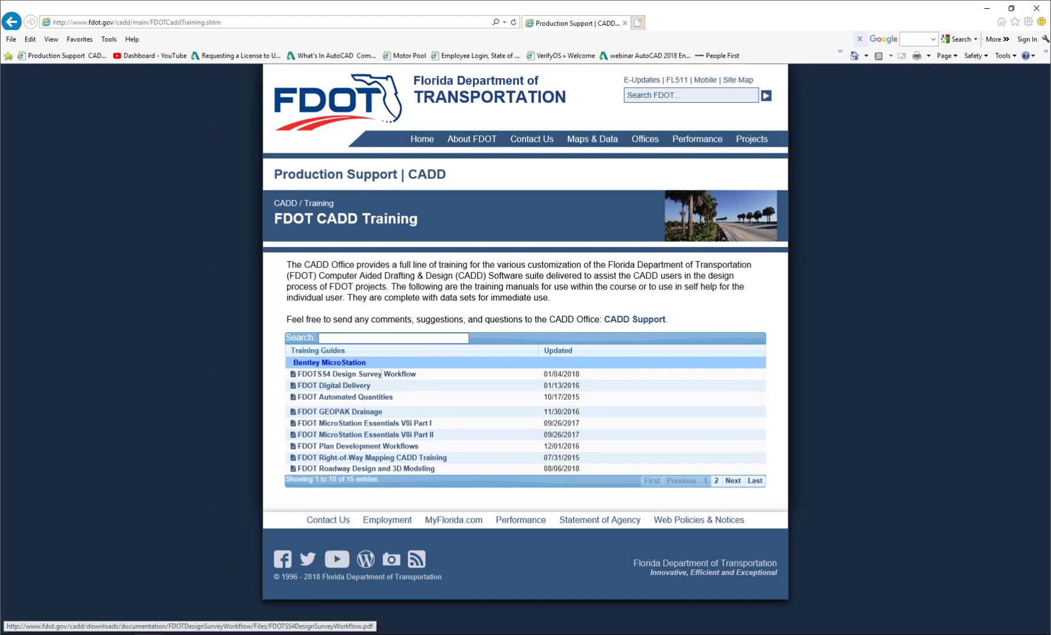
- Open the FDOT C3D Traffic Plans course page from the training guides and view its documentation and dataset downloads
click(734, 481)
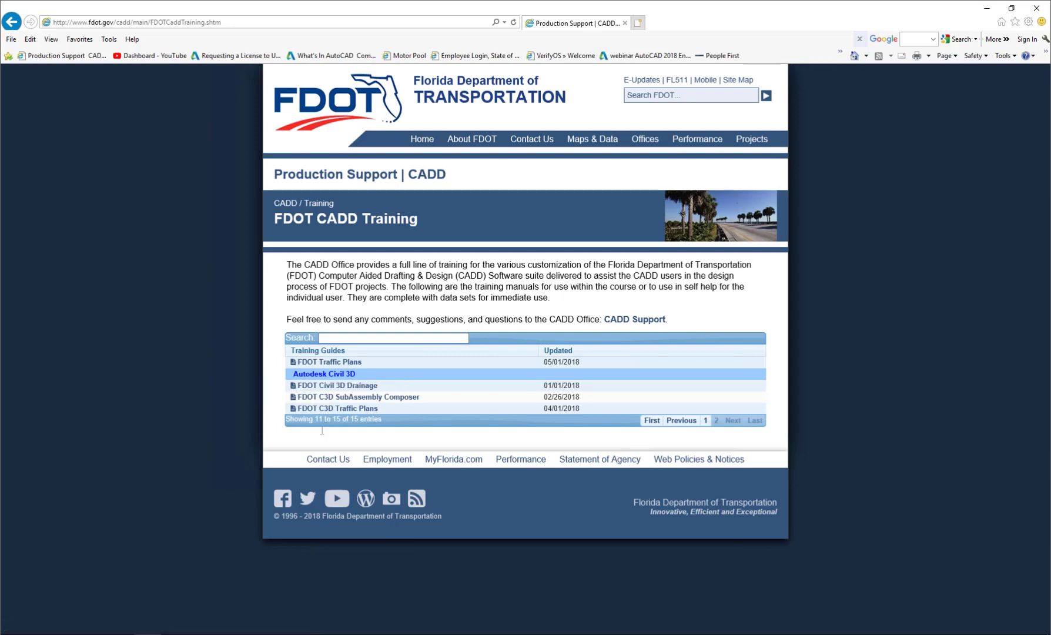
click(324, 410)
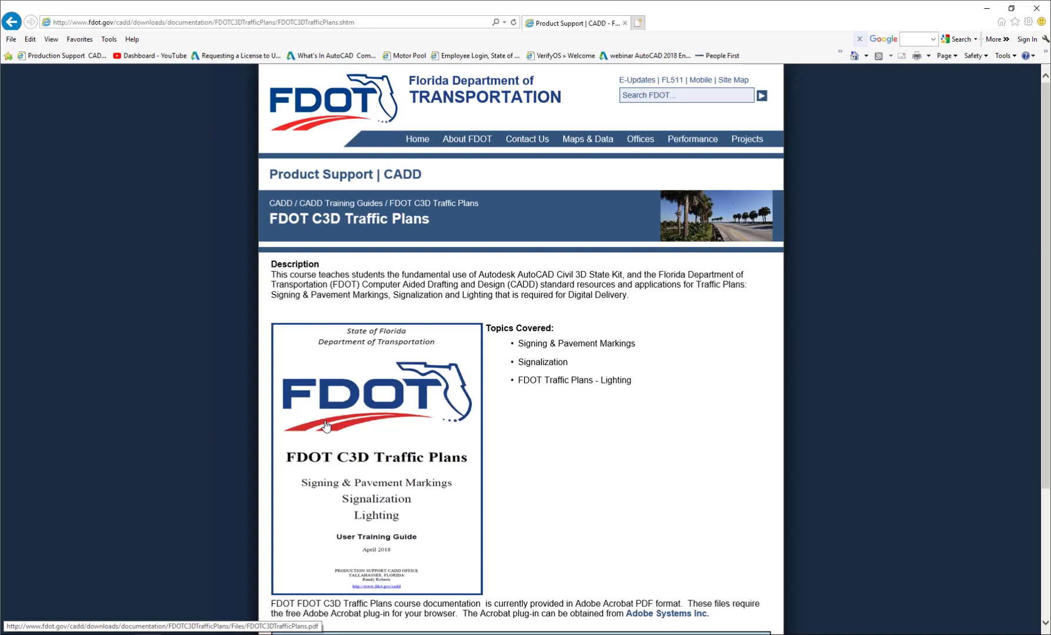
scroll(326, 424, down, 3)
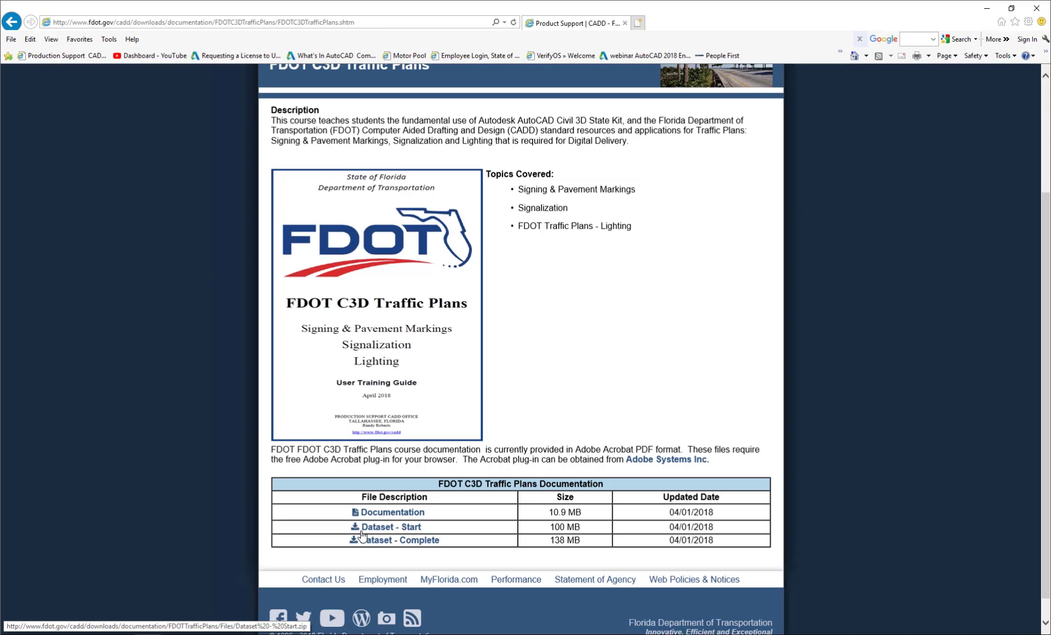
key(alt+Left)
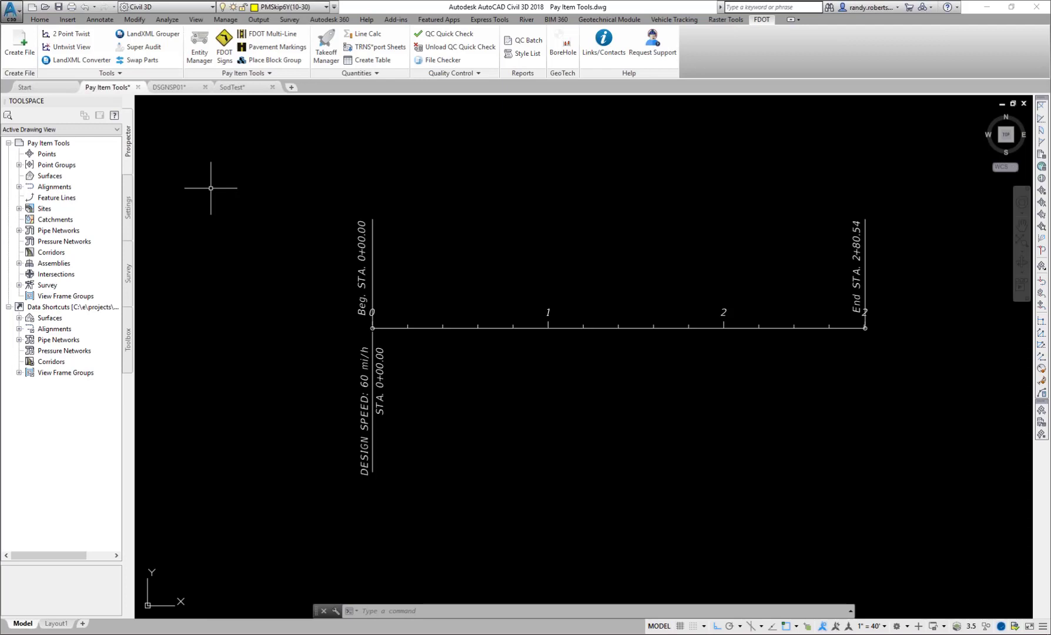
- In the Civil 3D drawing settings, open the FDOT Drainage pipe network parts list for editing
click(129, 216)
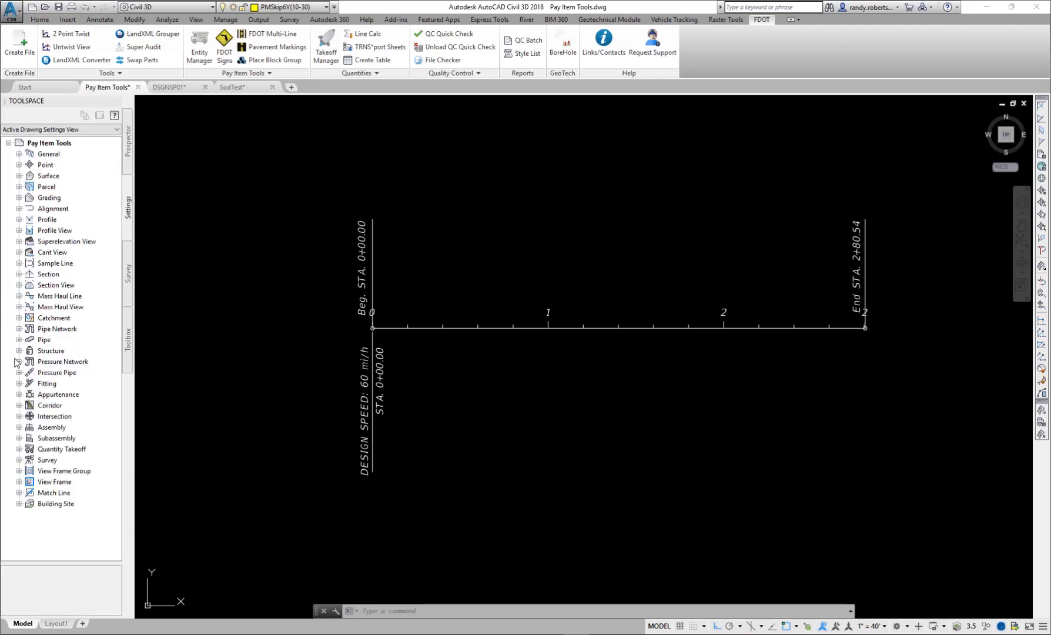
click(19, 329)
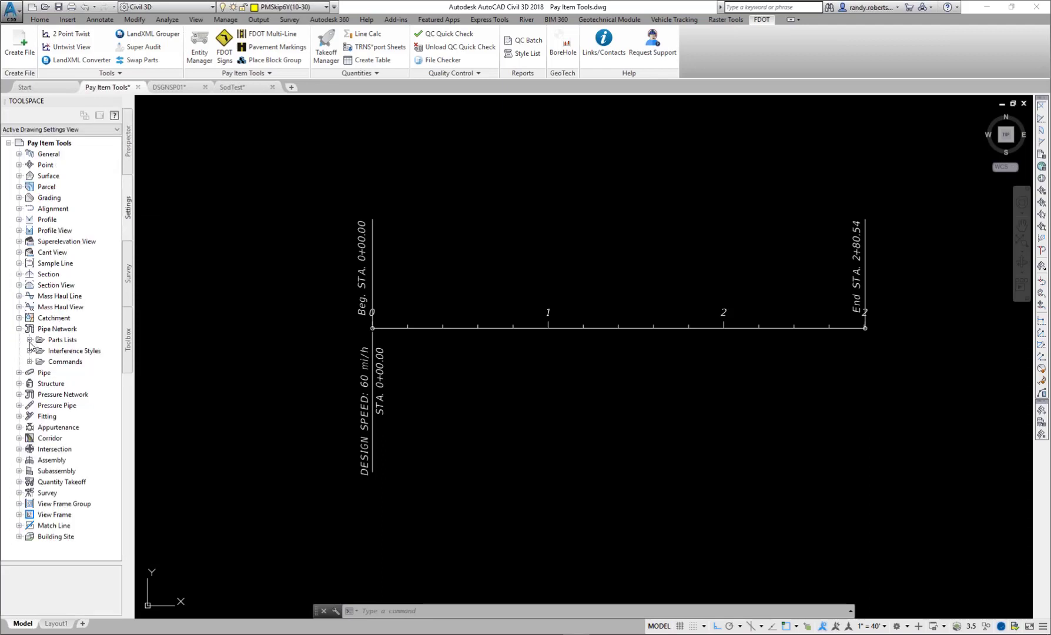
click(30, 341)
click(79, 361)
right_click(77, 360)
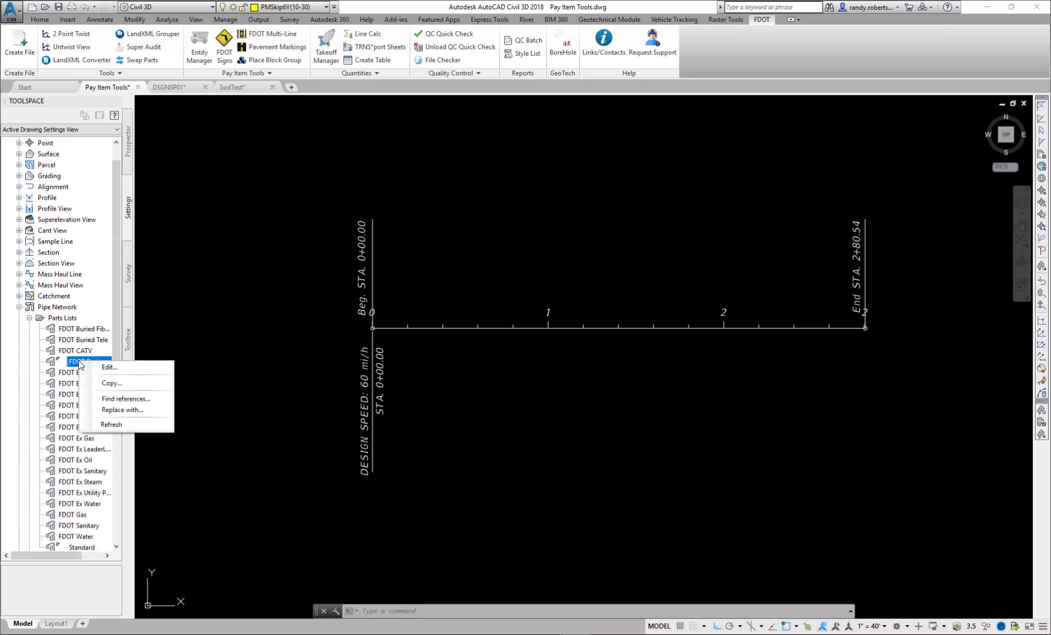
click(107, 367)
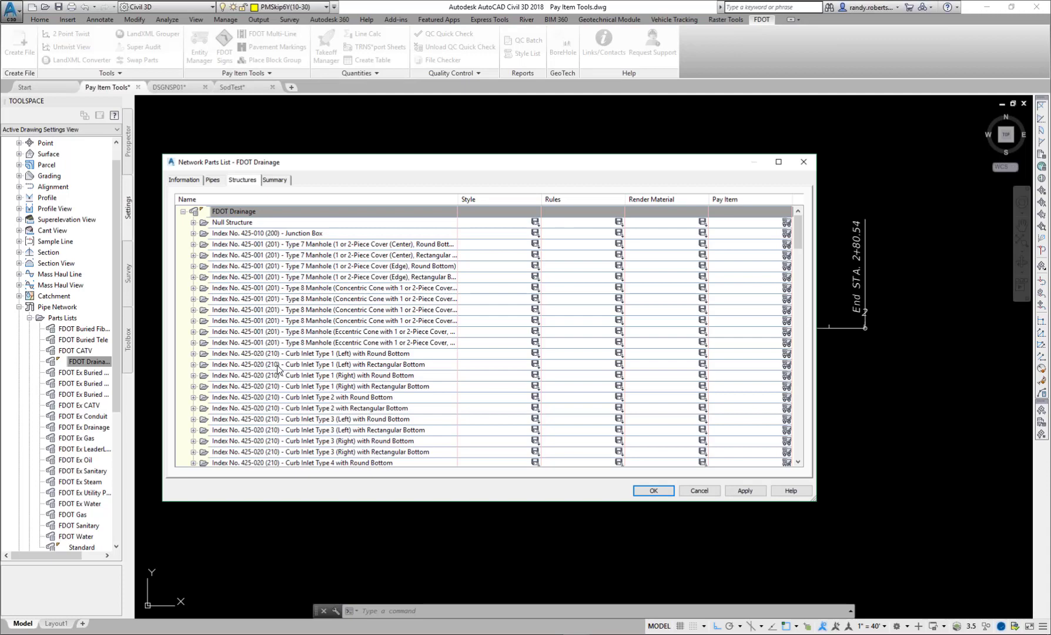
- Look at the Part Catalog for the FDOT Drainage structures, and browse the structure families already in the parts list
right_click(255, 235)
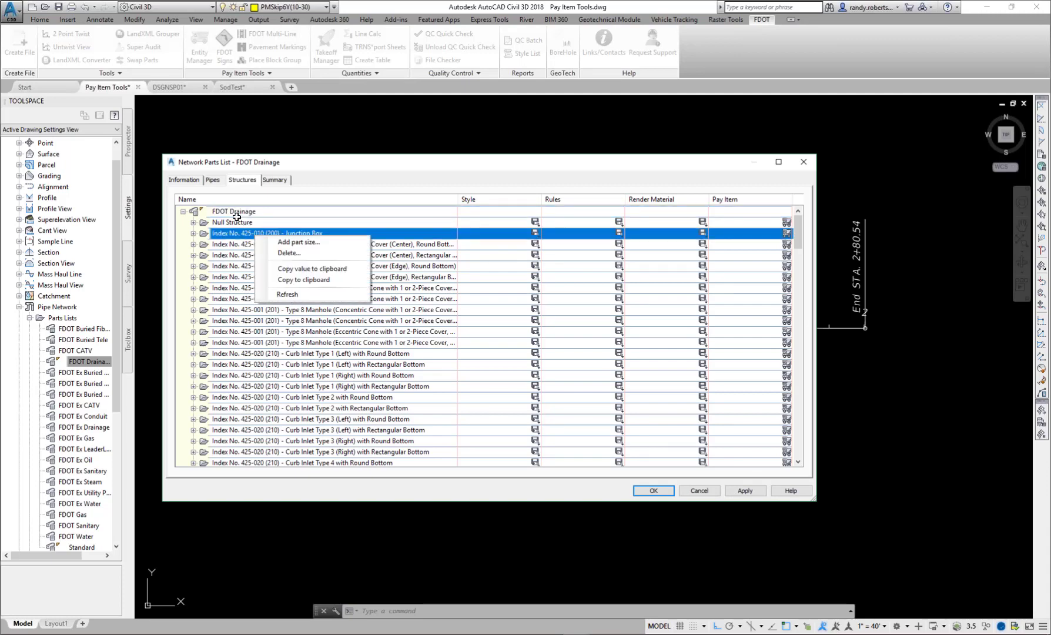
right_click(237, 213)
click(241, 216)
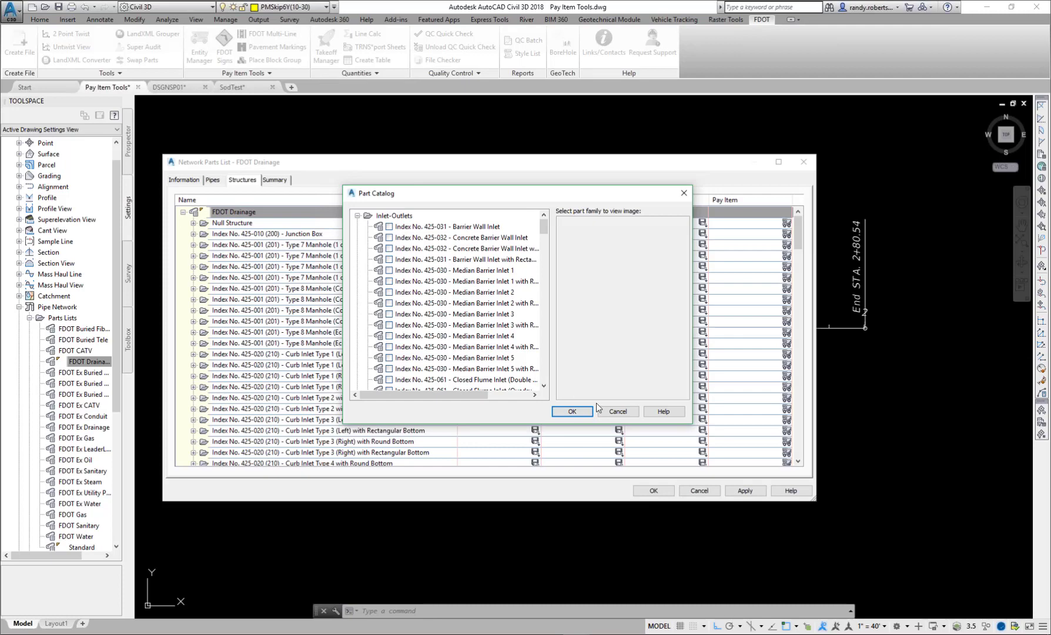
click(617, 412)
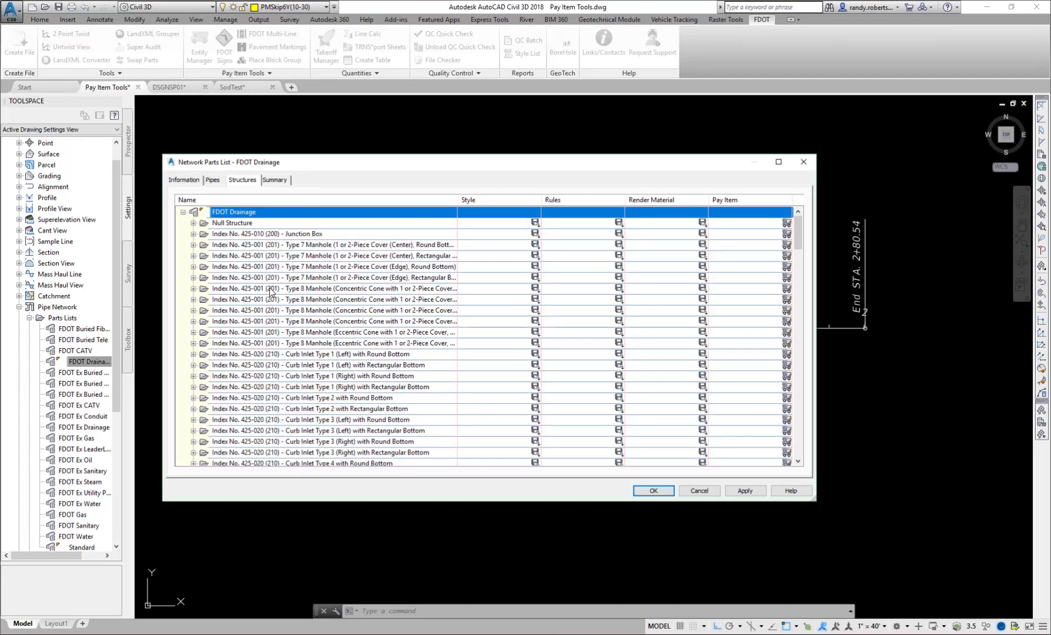
scroll(287, 306, down, 12)
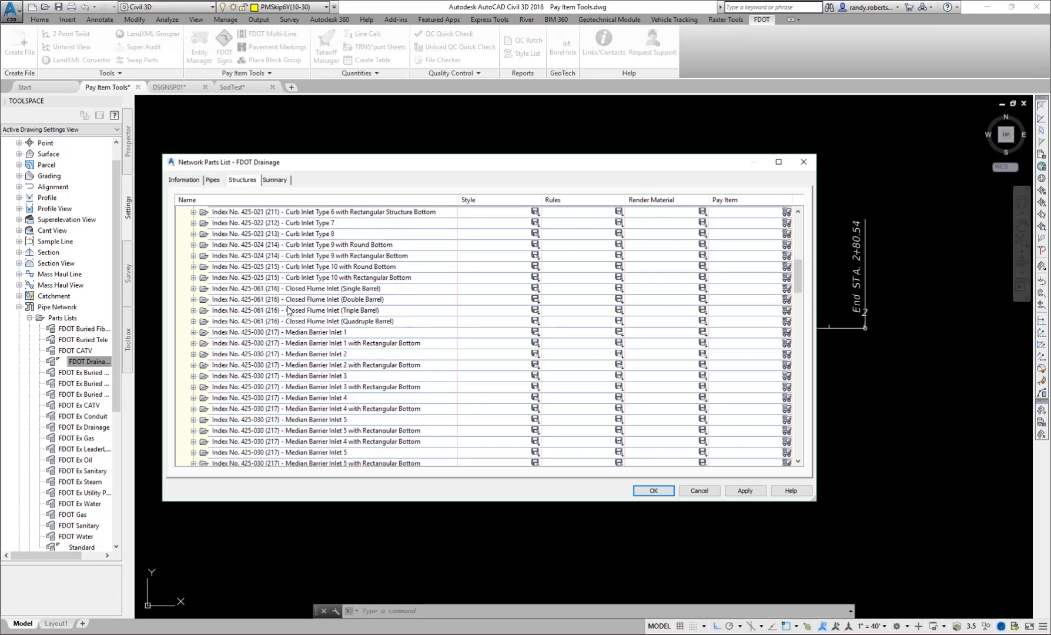
scroll(287, 310, down, 15)
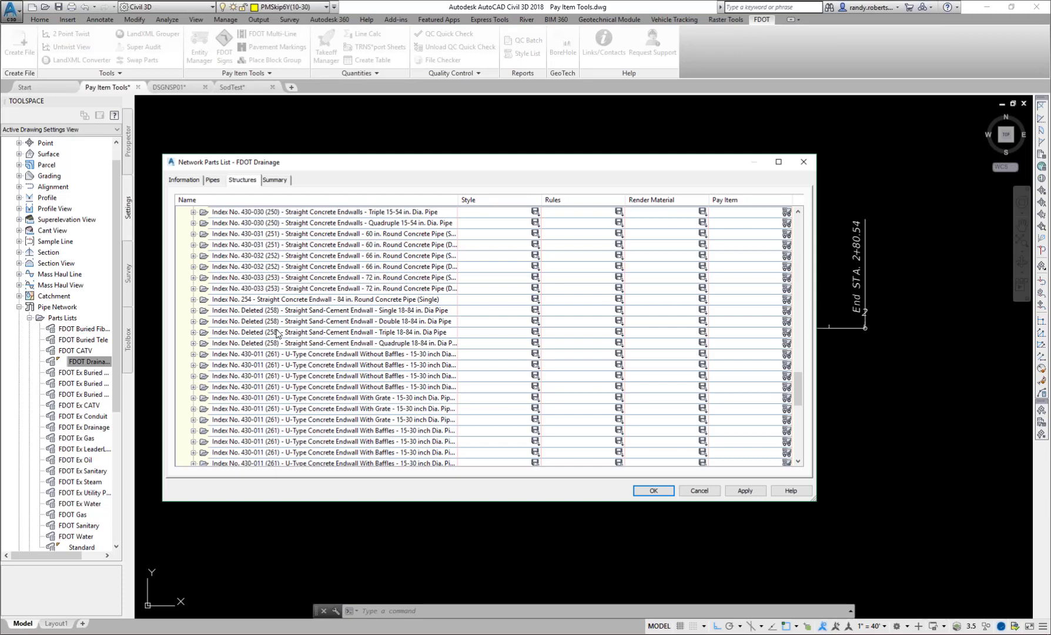
- Review the pipe sizes and pay items under Pipe Culvert ARCH and Pipe Culvert S/CD JACK AND BORE, and close without saving
click(213, 181)
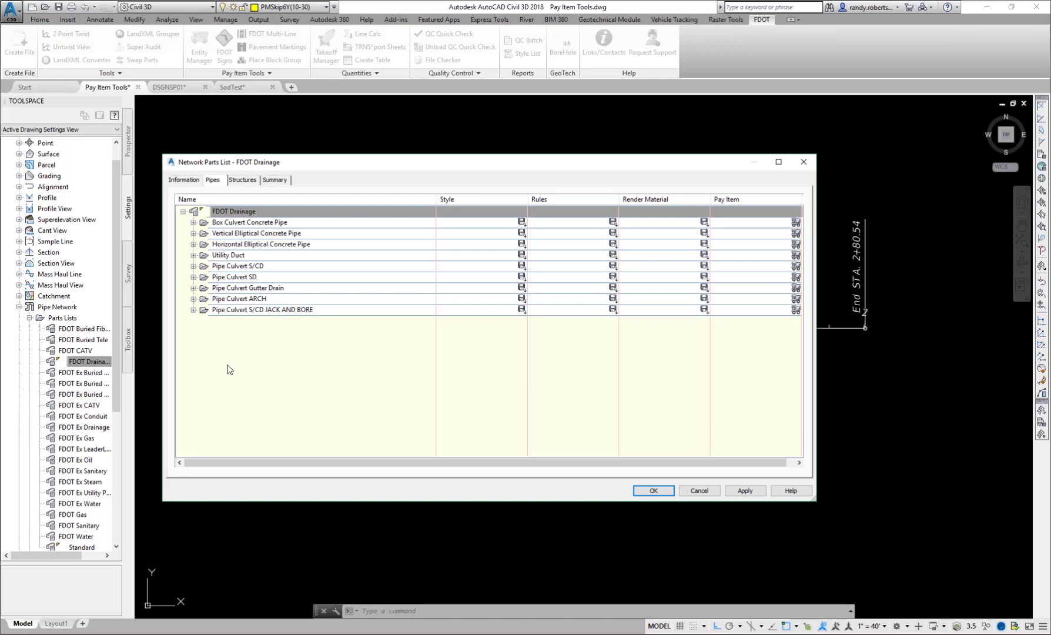
click(193, 300)
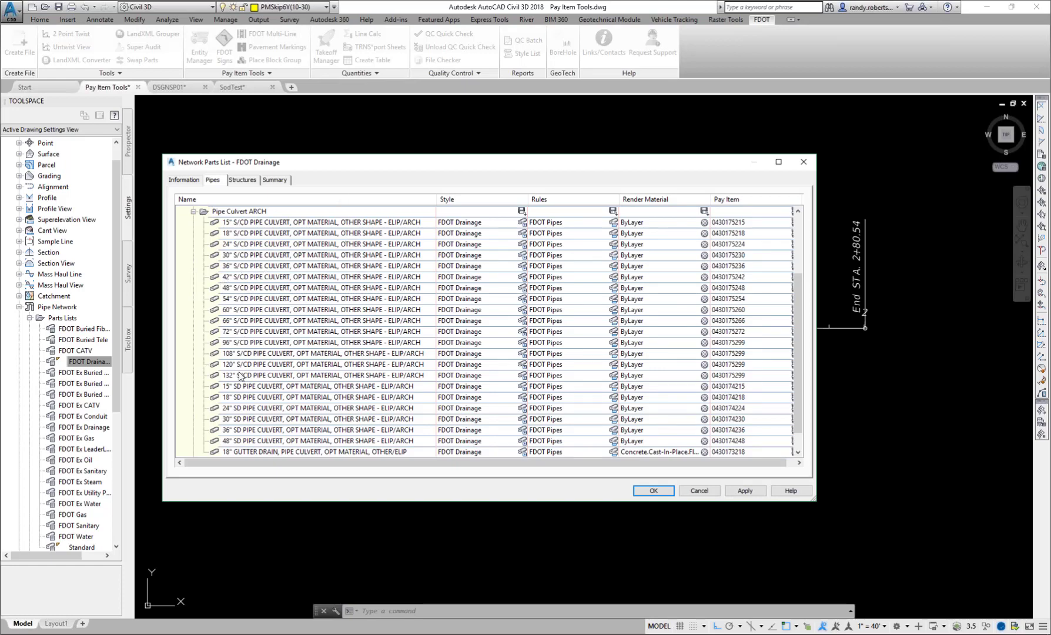
scroll(240, 376, down, 1)
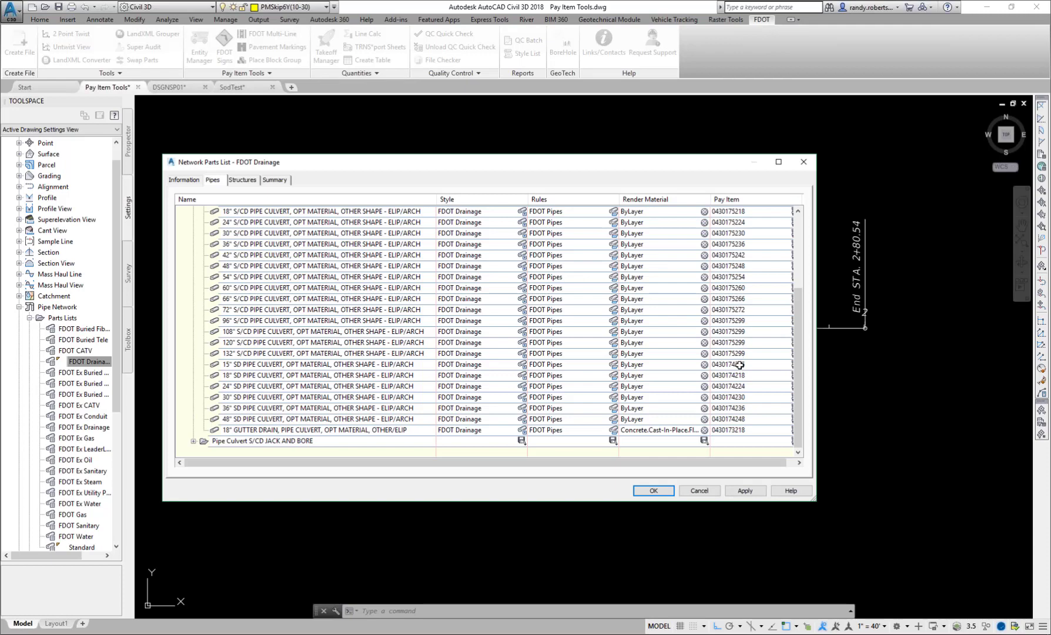
click(192, 441)
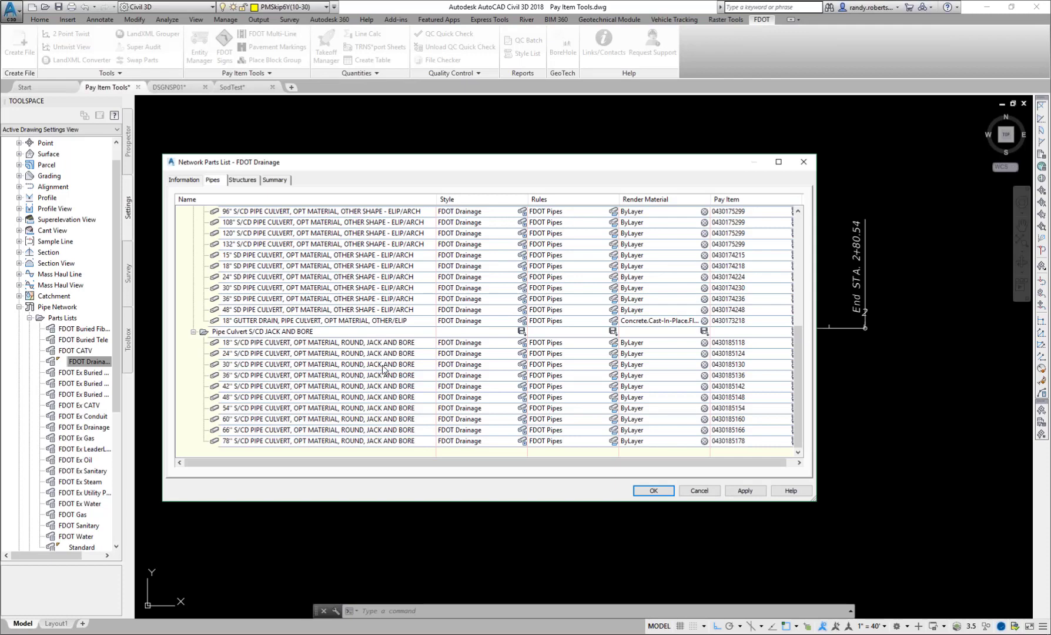
click(698, 491)
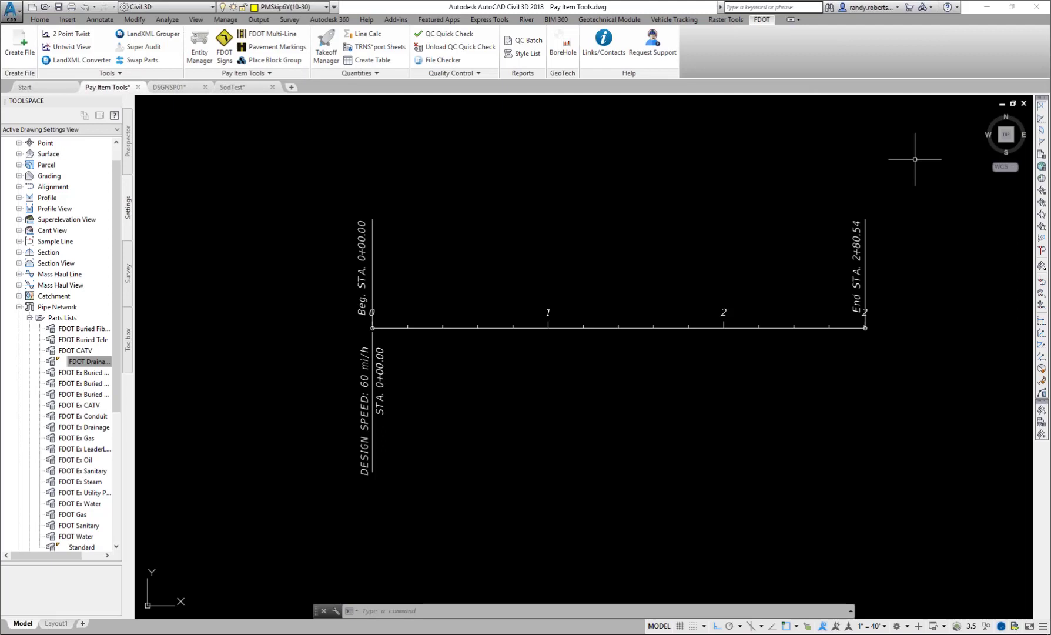
- Open the FDOT2018.C3D folder on the desktop and launch Summary of Drainage Structures
click(984, 8)
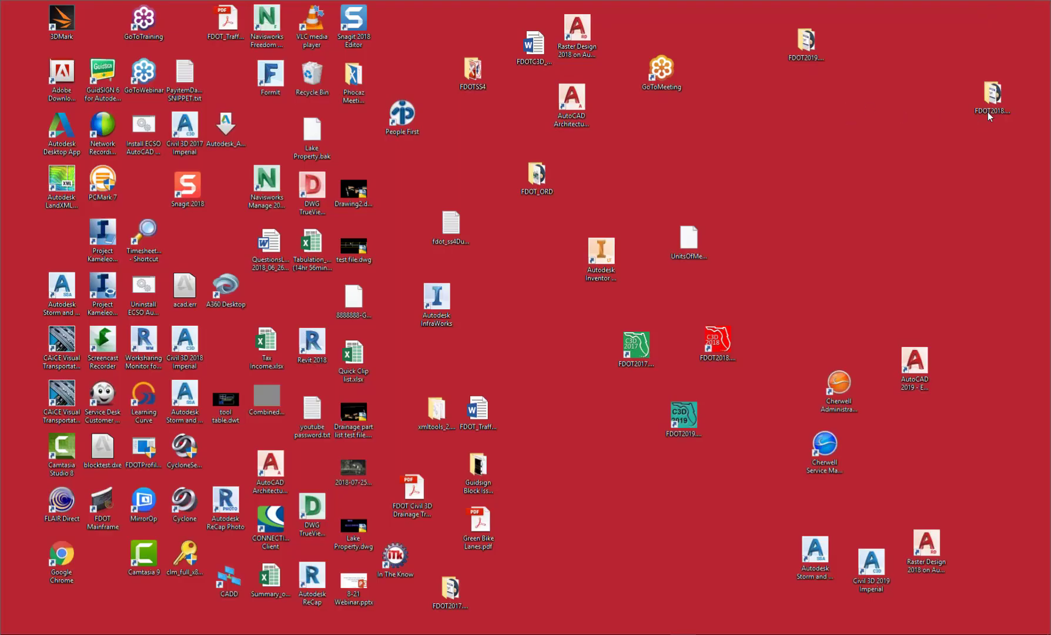
double_click(983, 96)
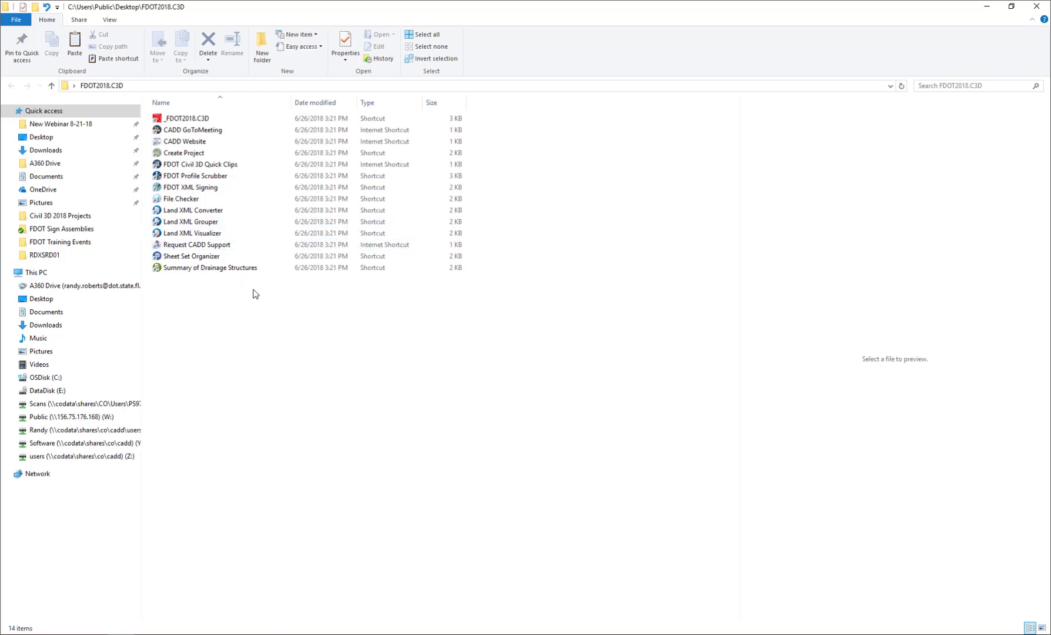
click(201, 269)
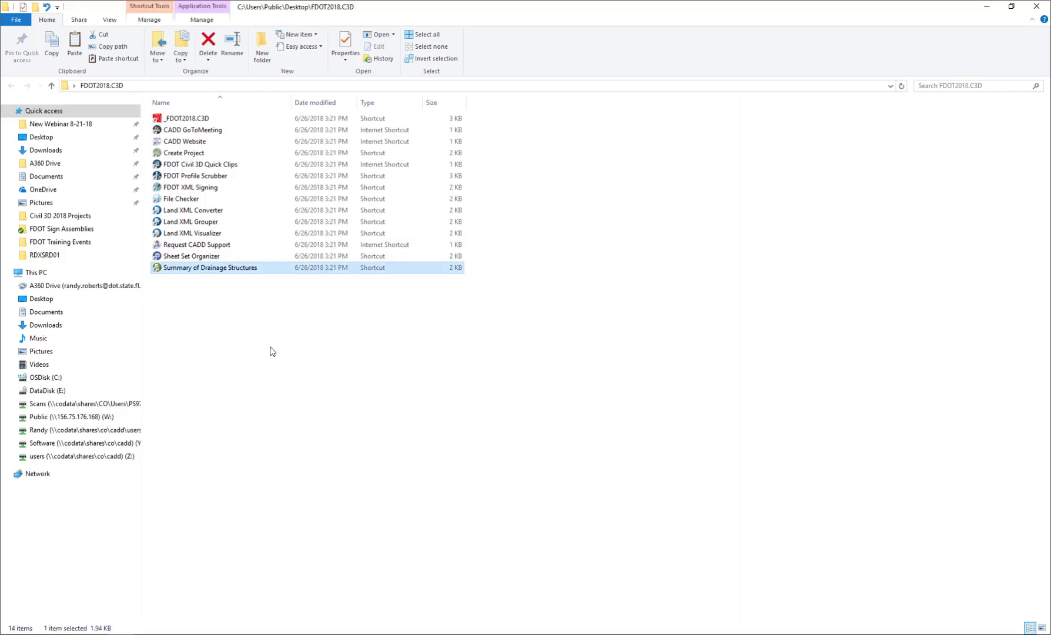
double_click(204, 269)
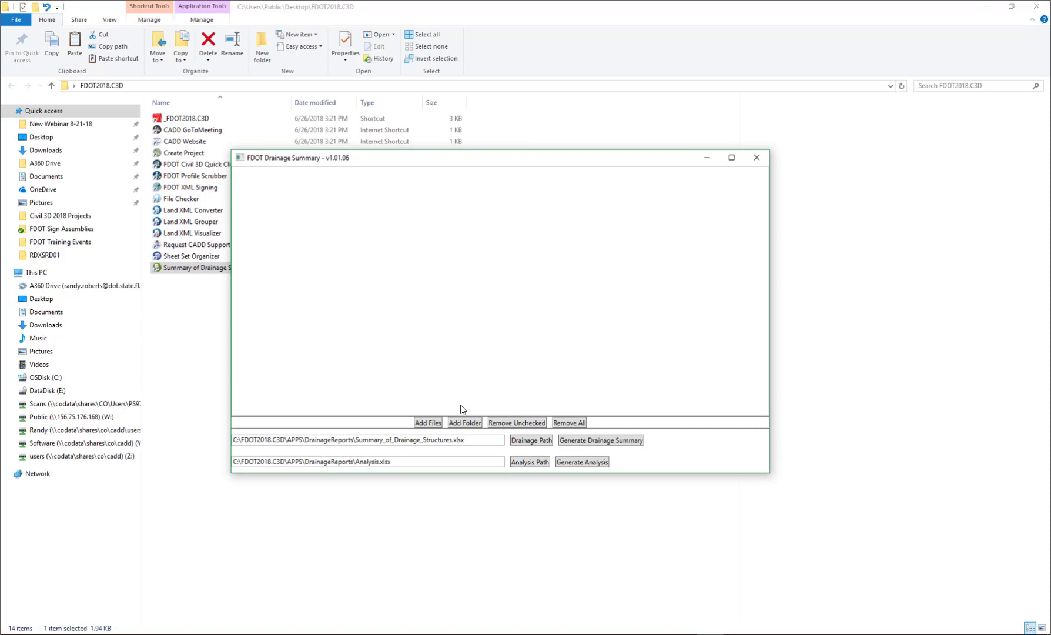
- Load "summary of drainage test file.dwg" into the drainage summary tool and generate its drainage summary
click(423, 422)
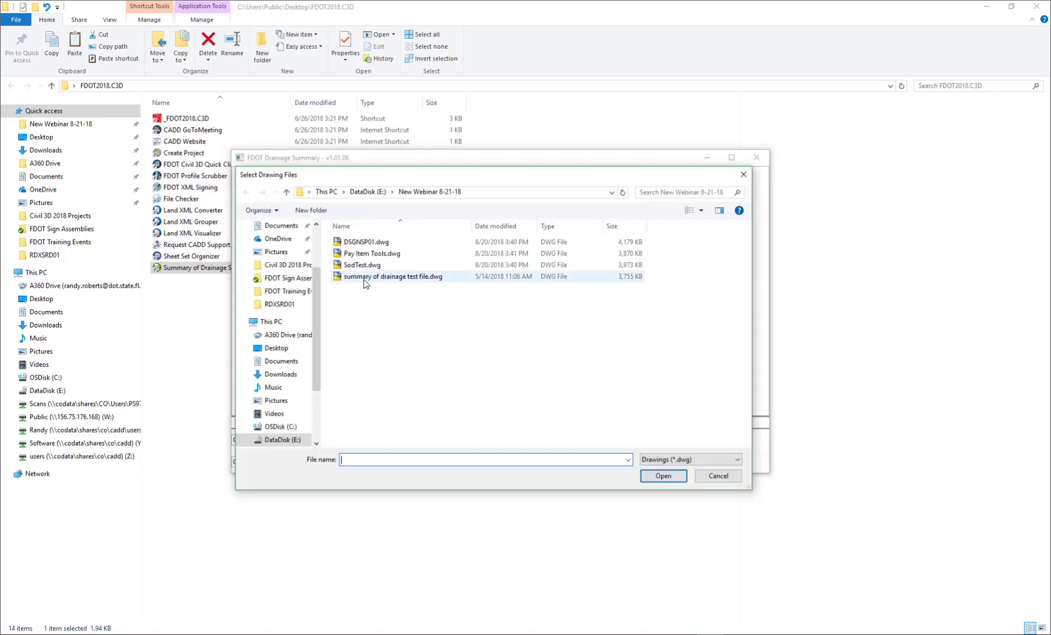
click(660, 478)
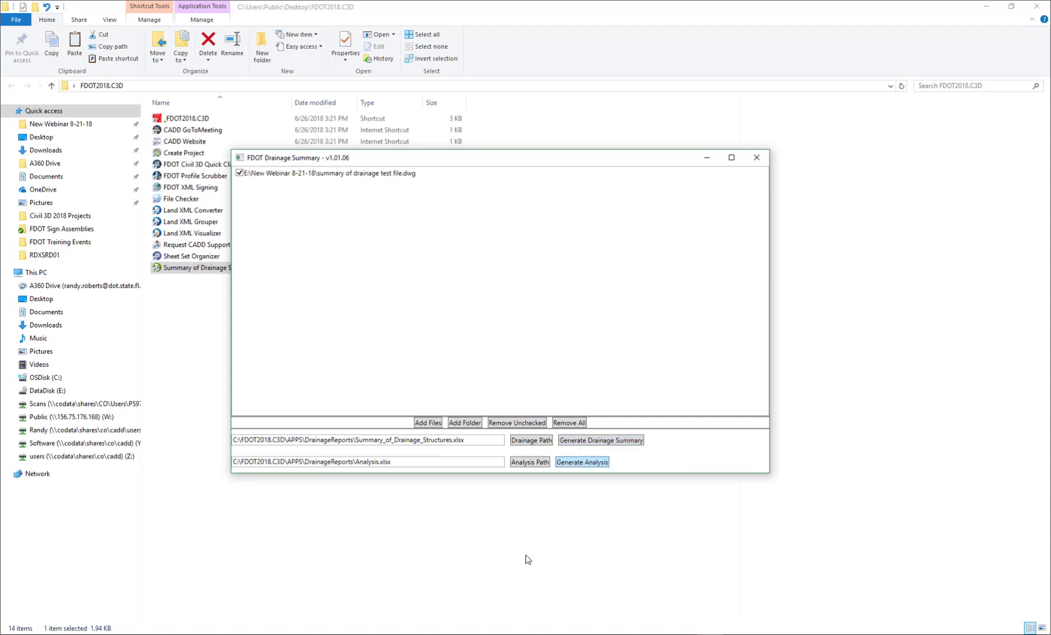
mouse_move(576, 634)
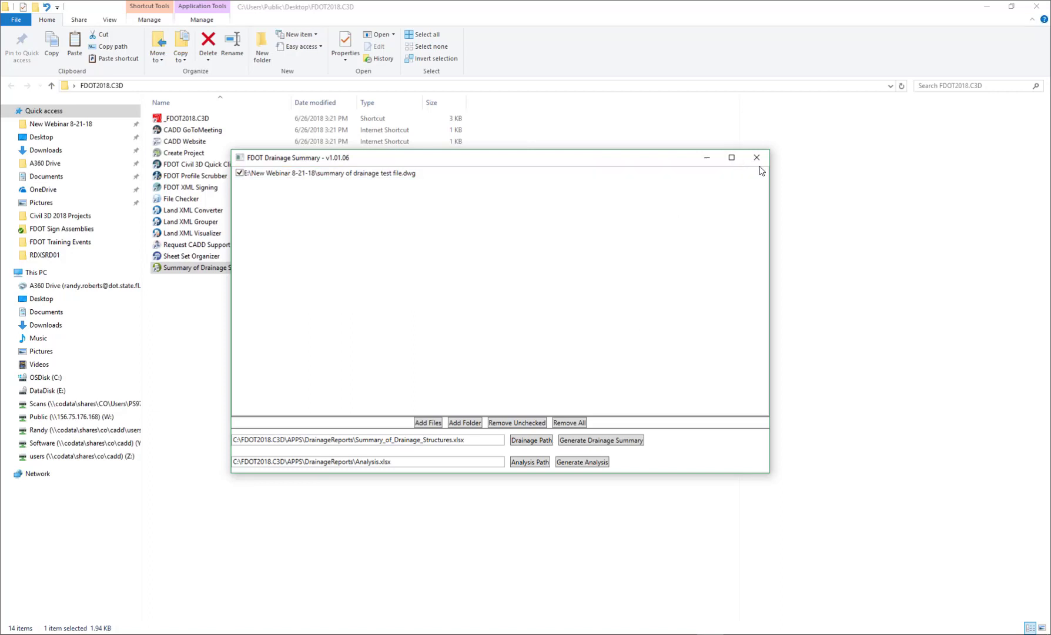
drag(637, 160, 720, 203)
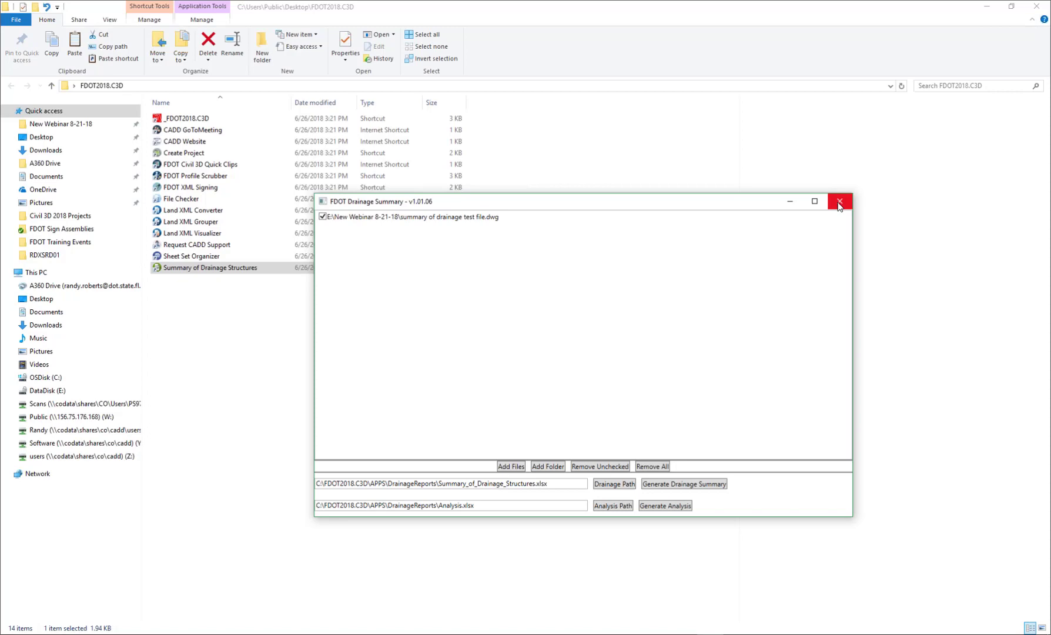
click(708, 487)
- Open Summary_of_Drainage_Structures2.xlsx from the New Webinar 8-21-18 folder and review its columns through Remarks
click(61, 124)
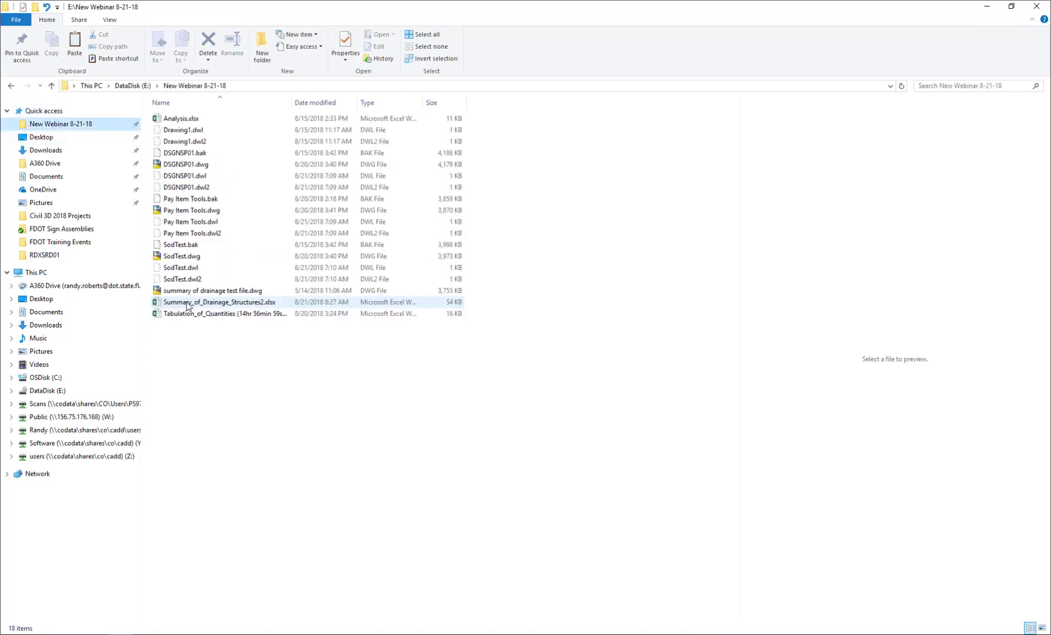
double_click(188, 303)
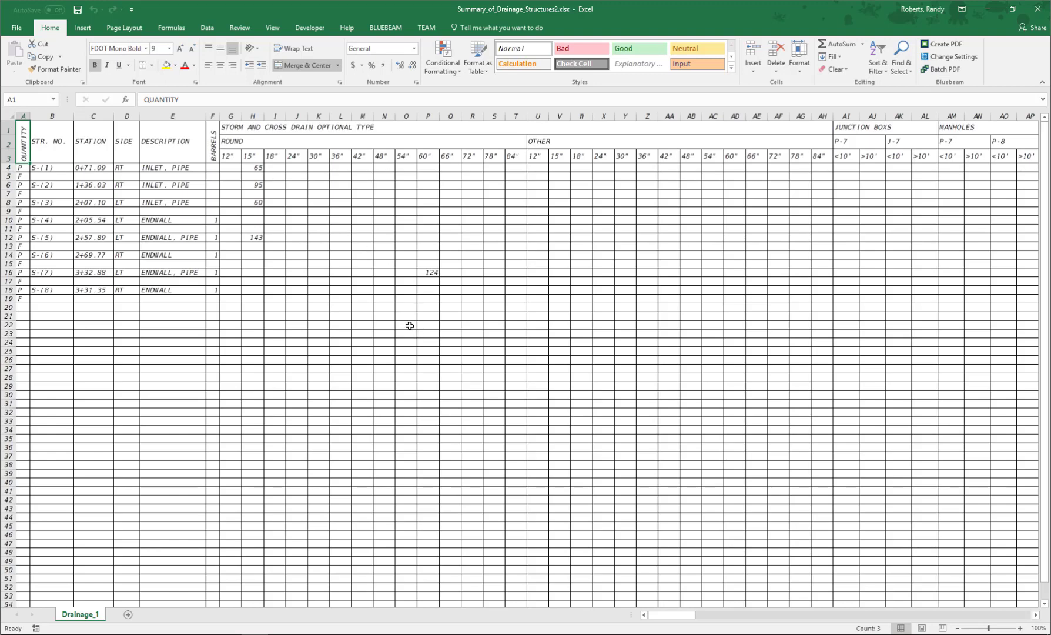
drag(673, 615, 1028, 625)
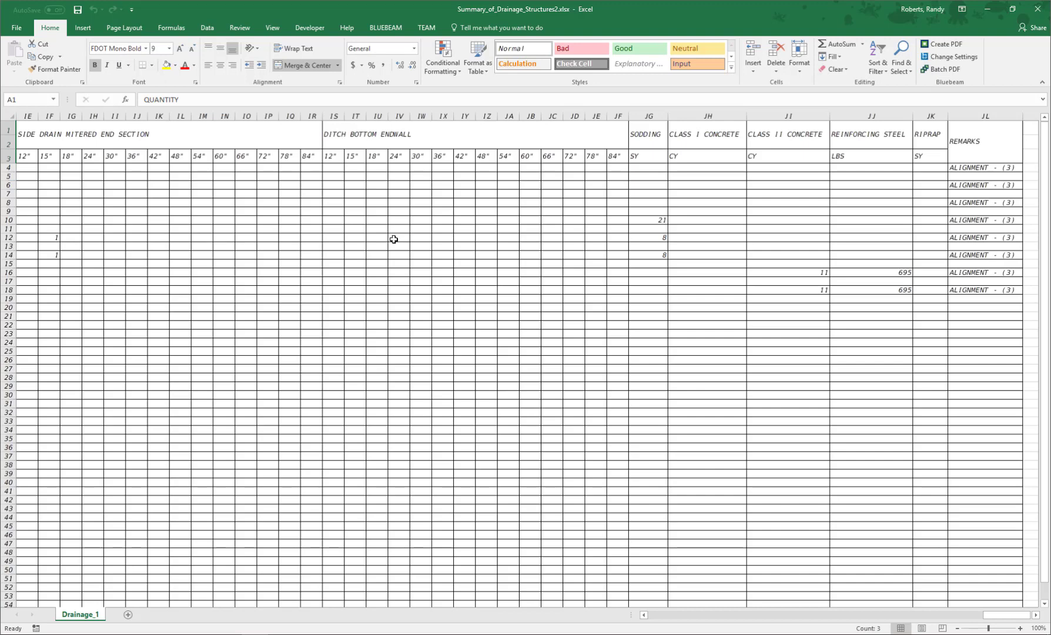
drag(552, 116, 487, 120)
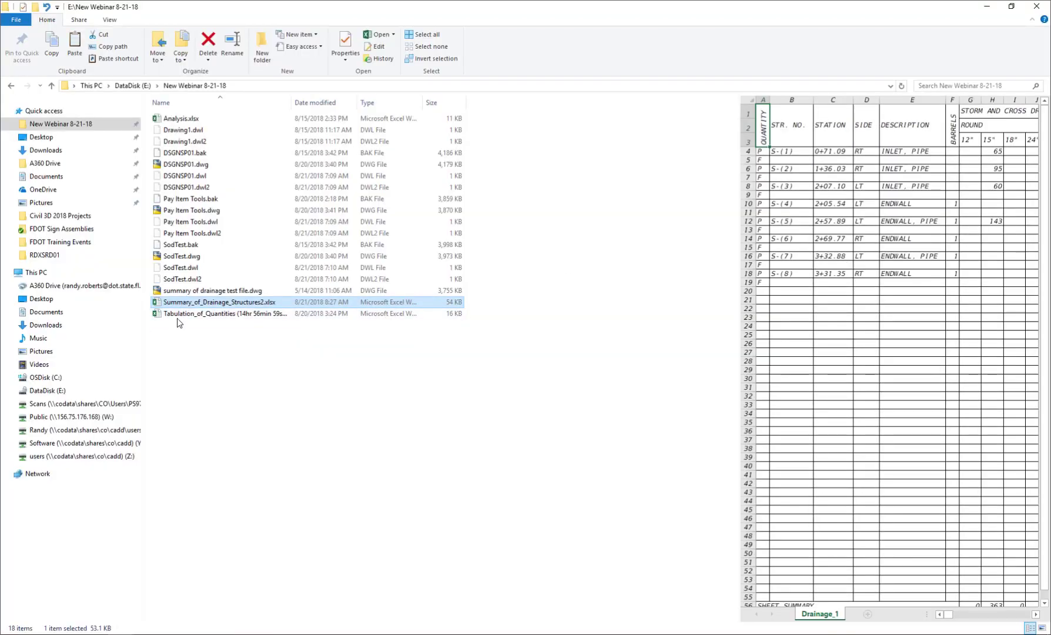
- Open Analysis.xlsx from the same folder, review the part descriptions and sizes on the Structures sheet, and close the workbook
click(173, 120)
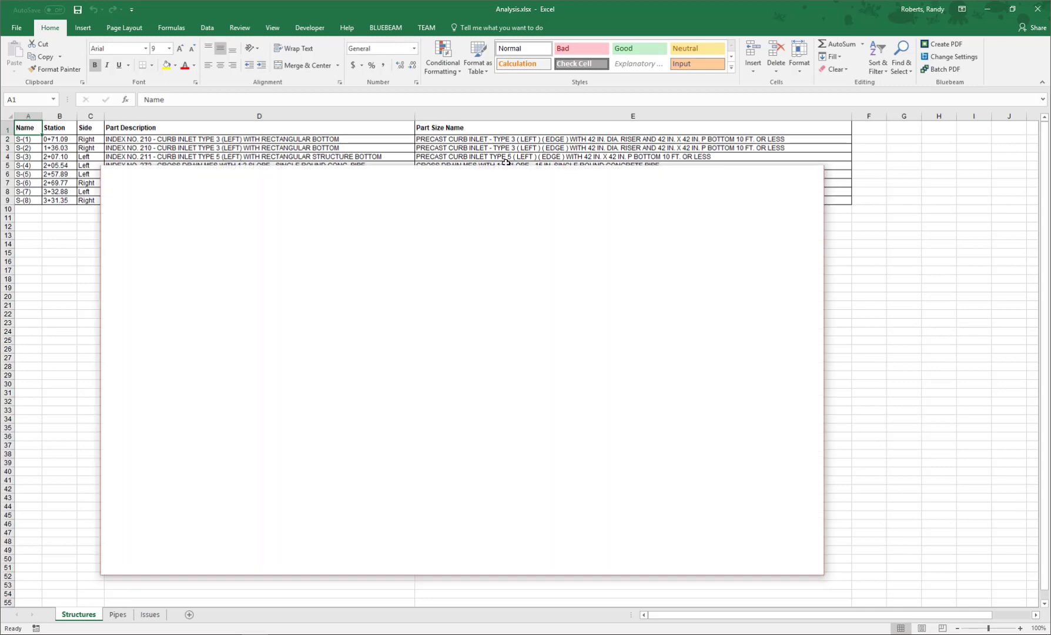
drag(706, 178, 1050, 312)
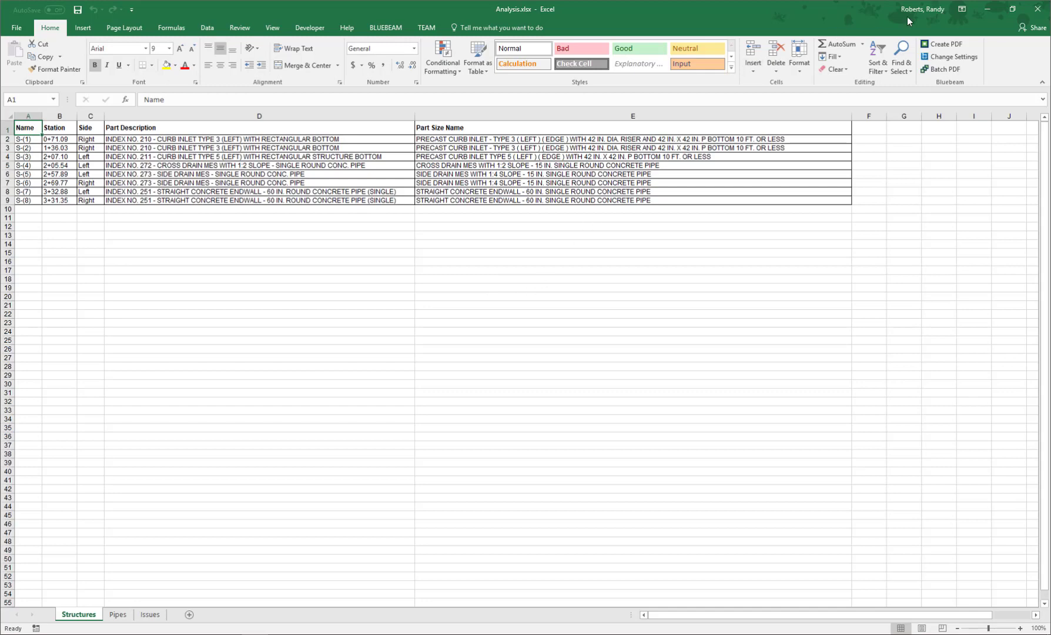
click(1046, 10)
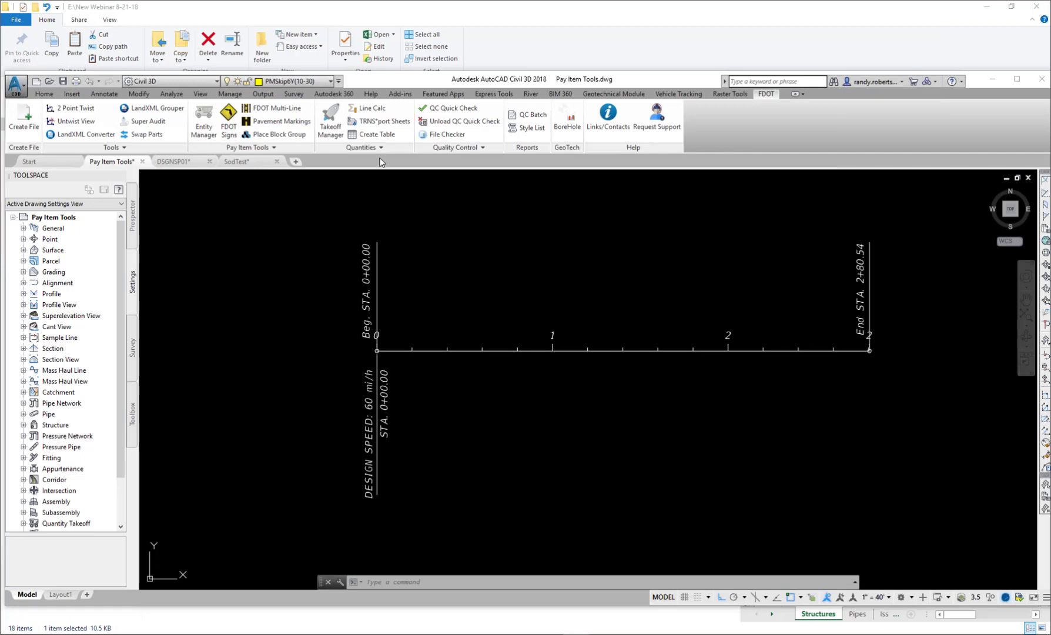
- Switch back to Civil 3D with the Pay Item Tools drawing and open the FDOT Signs palette
click(1018, 79)
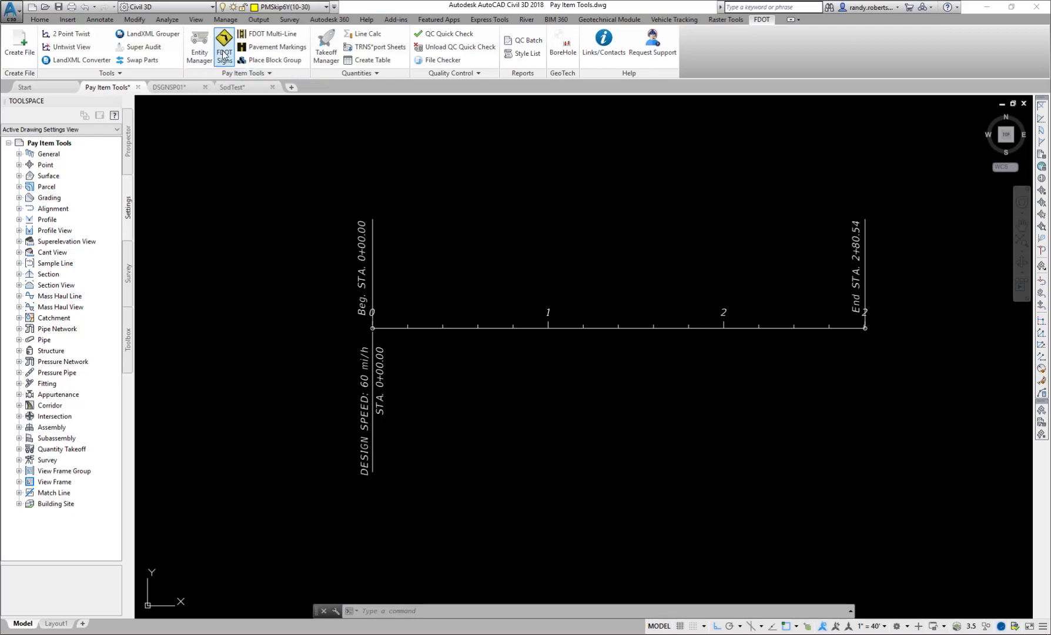
click(223, 55)
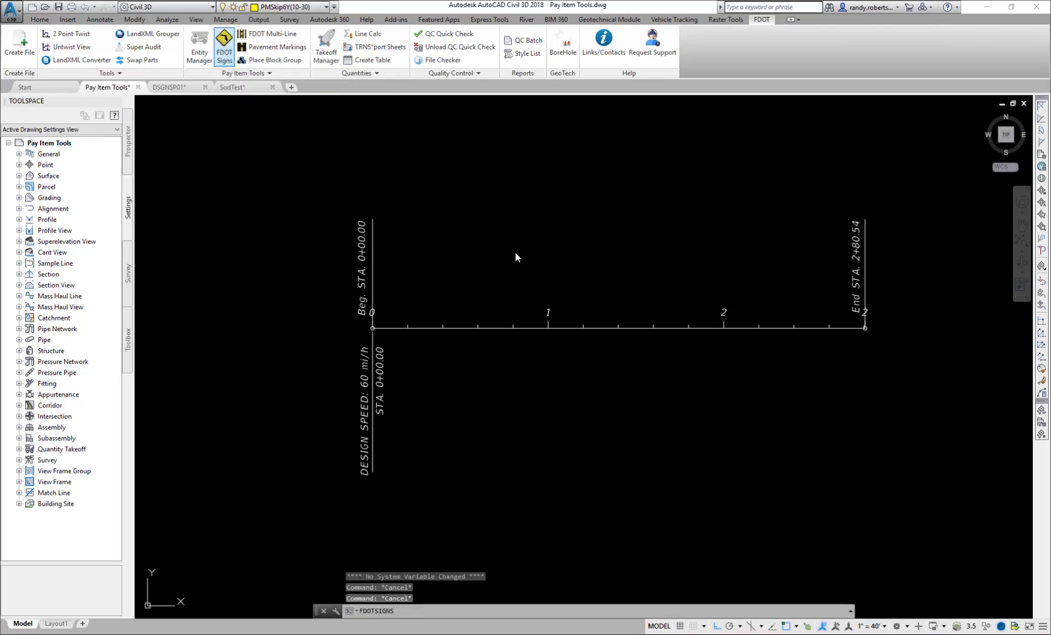
mouse_move(107, 246)
mouse_down()
mouse_move(391, 232)
mouse_move(393, 202)
mouse_move(429, 196)
mouse_up()
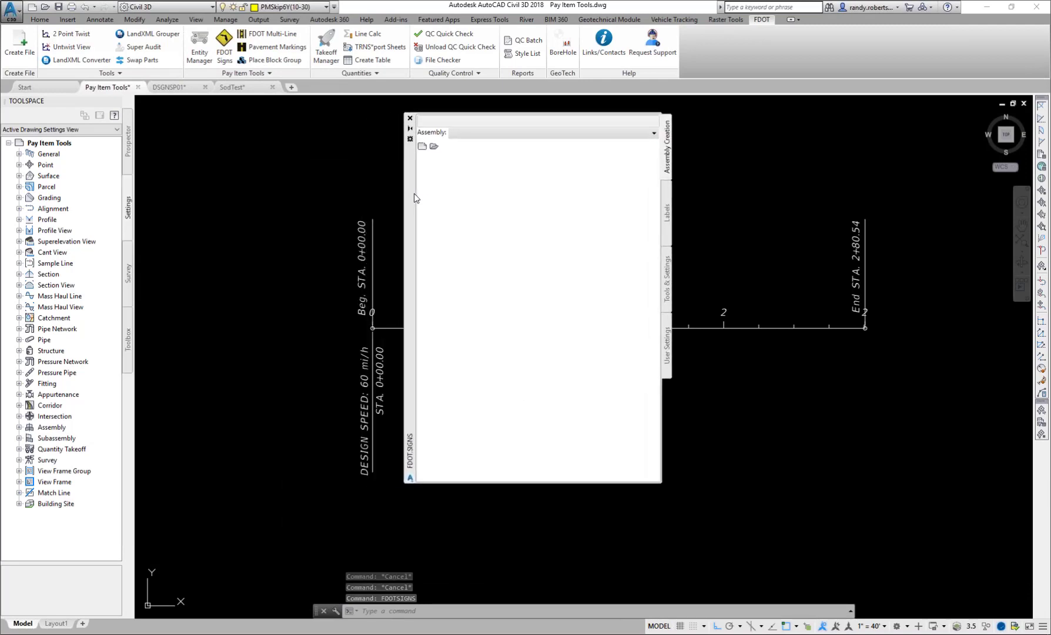
- Enlarge the FDOT Signs palette and review its User Settings, including the Admin Only options for default settings
drag(691, 515, 740, 547)
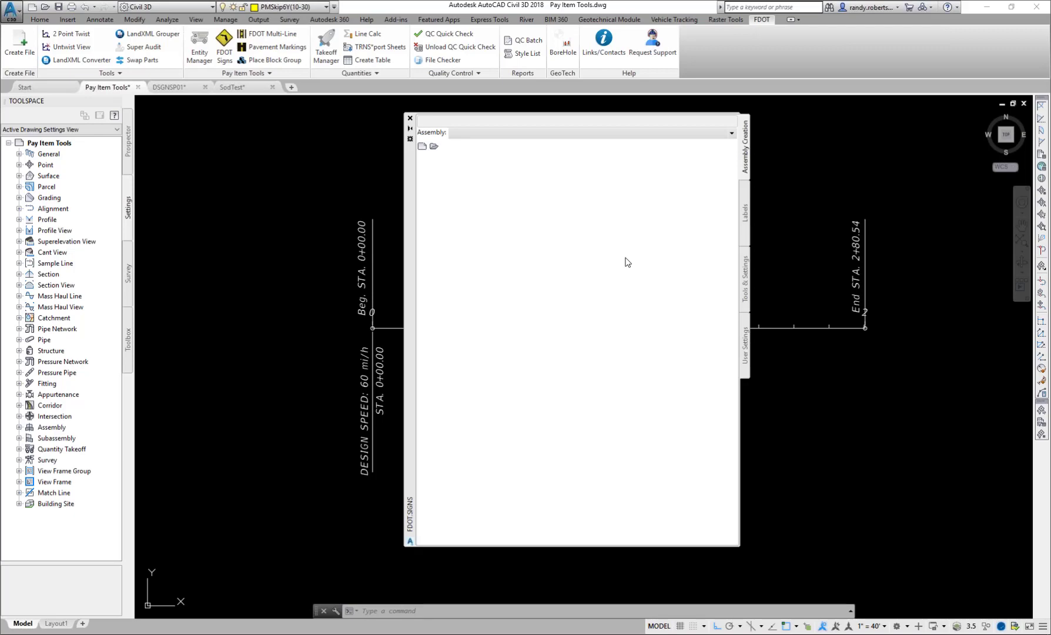
click(745, 346)
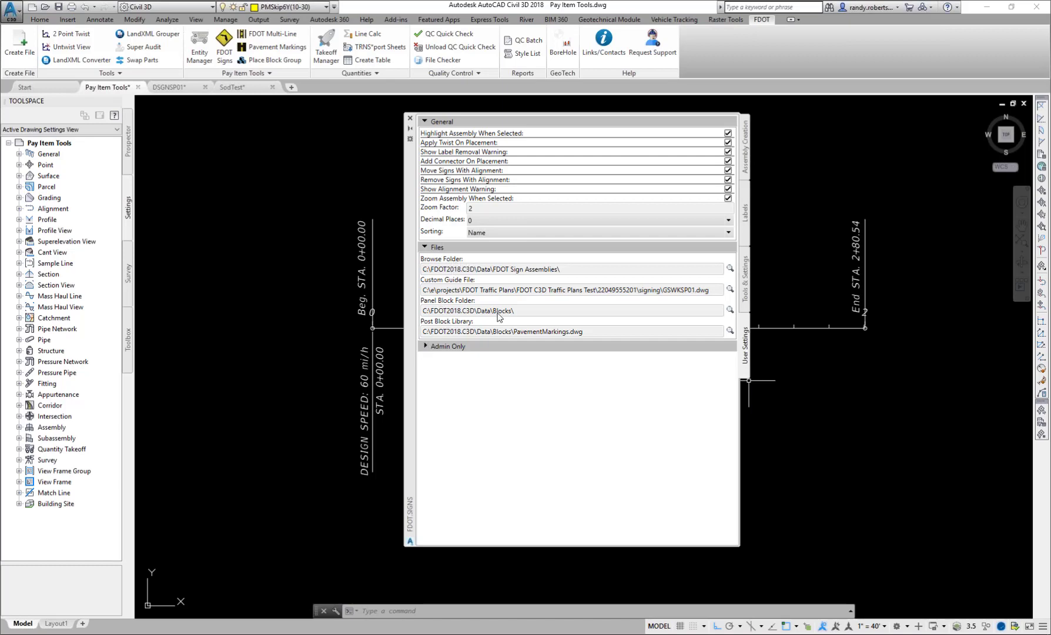
click(426, 348)
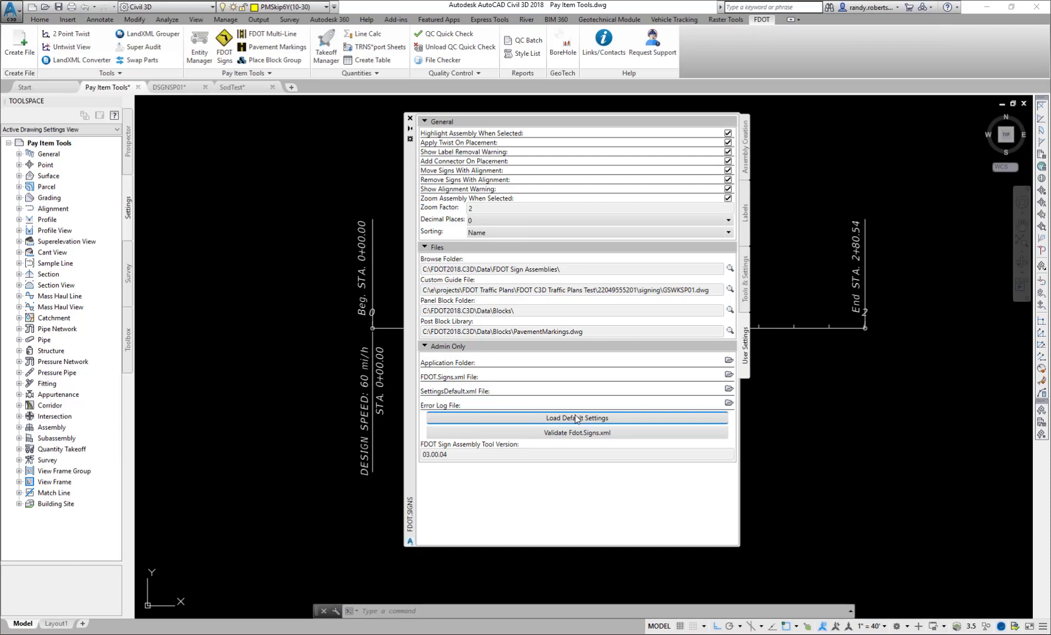
click(477, 351)
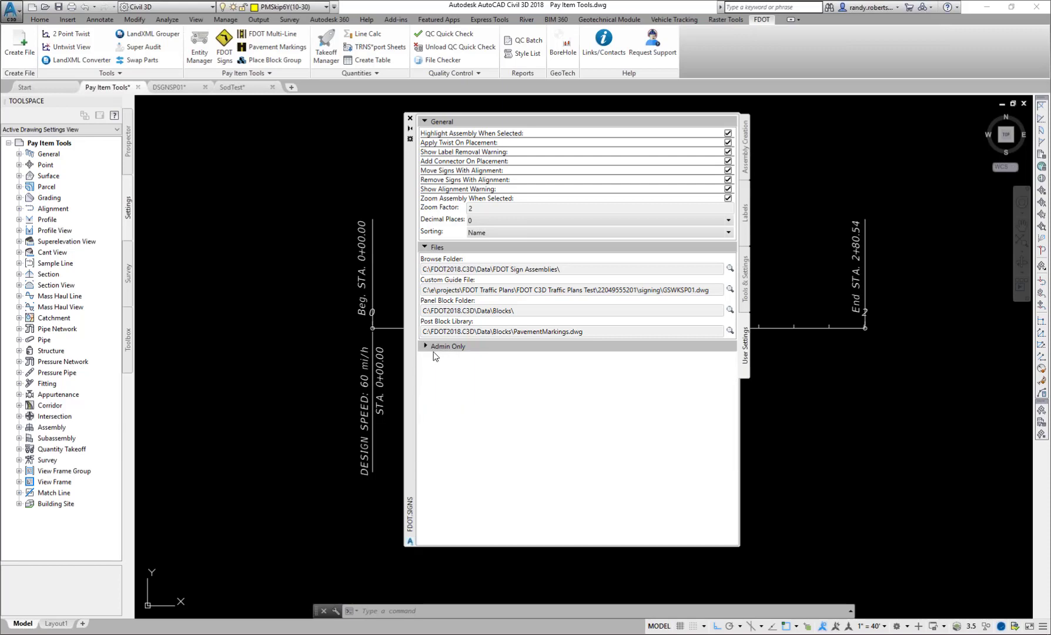
click(431, 345)
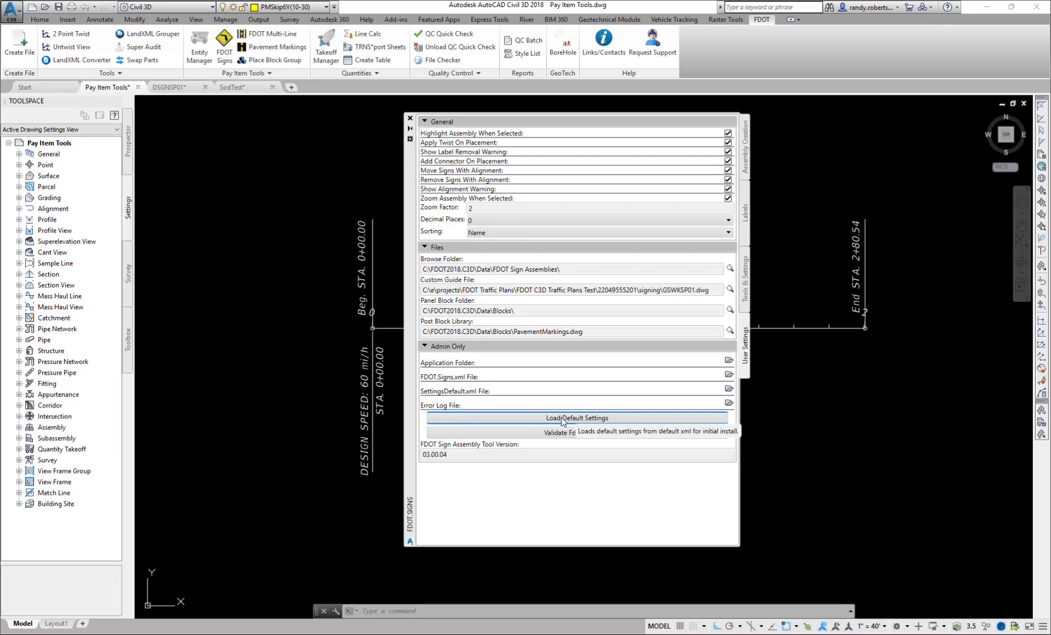
- Switch to File Explorer and open the folder C:\FDOT2018.C3D\APPS\FDOTSigns
mouse_move(121, 629)
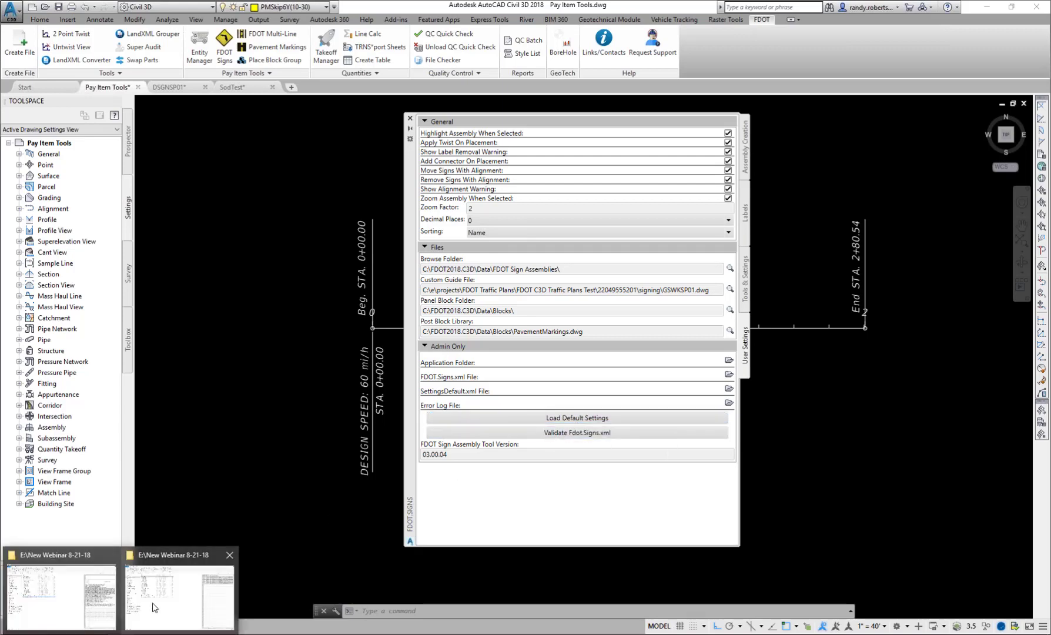
click(180, 598)
click(37, 380)
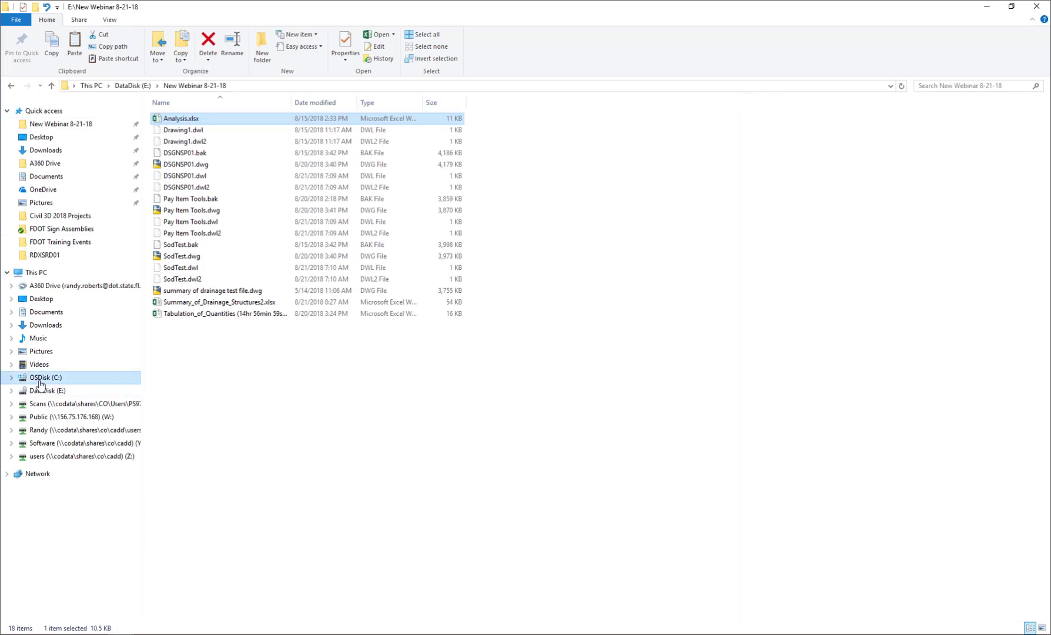
double_click(164, 292)
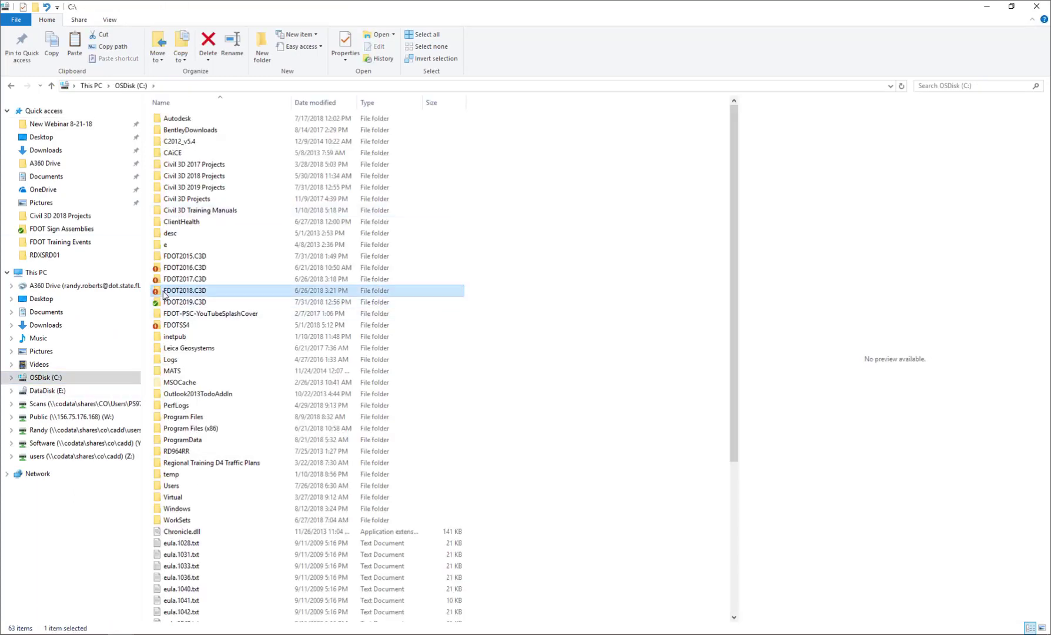
double_click(173, 133)
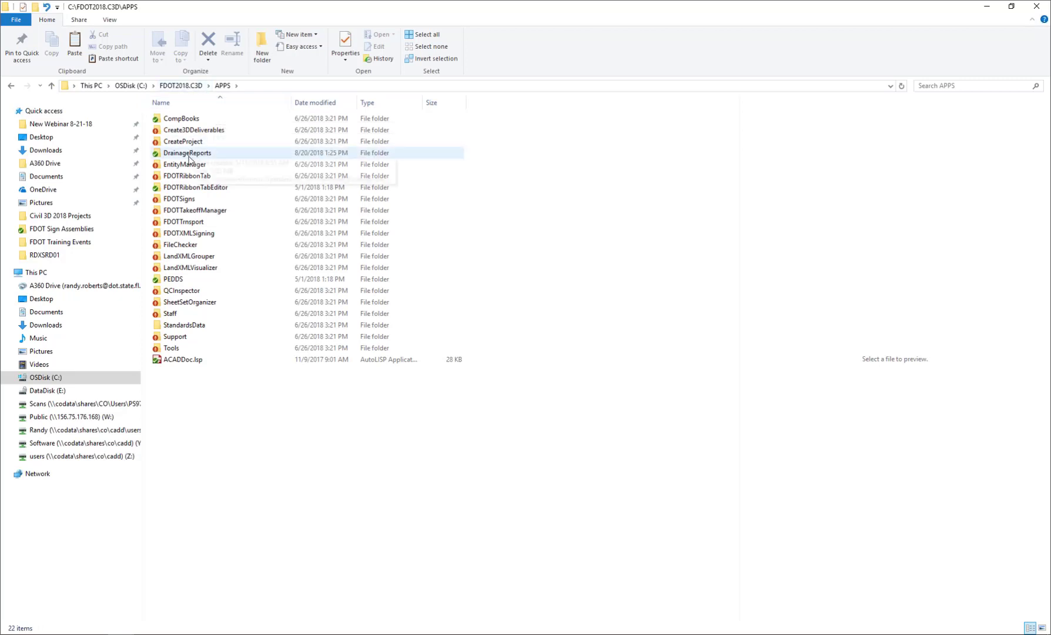
double_click(183, 199)
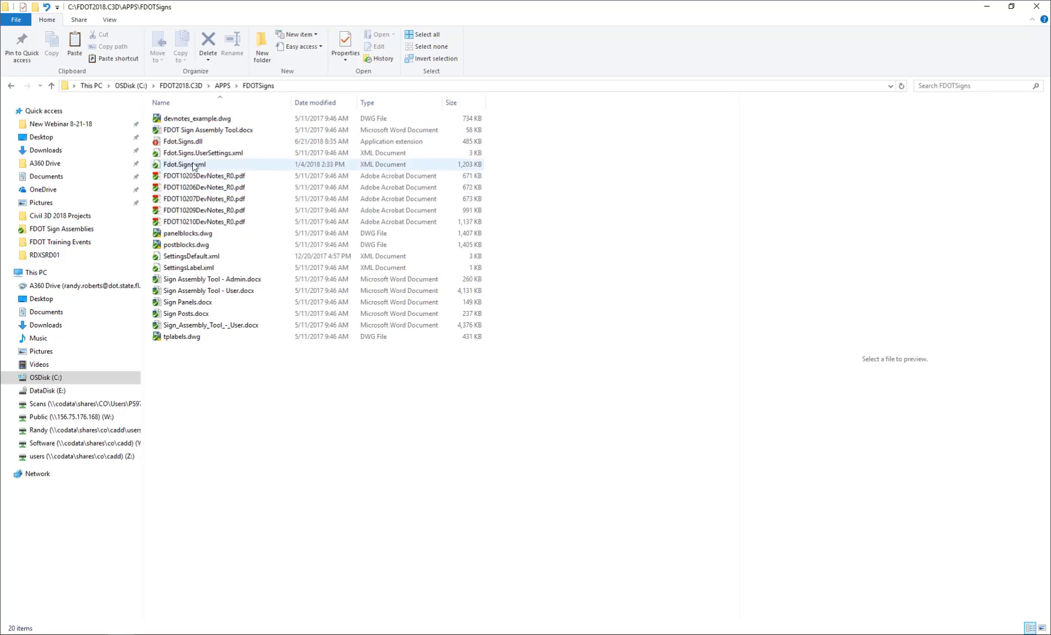
- Open SettingsDefault.xml in Notepad++, review its sign tool defaults, and close both the file and File Explorer
right_click(178, 255)
click(215, 321)
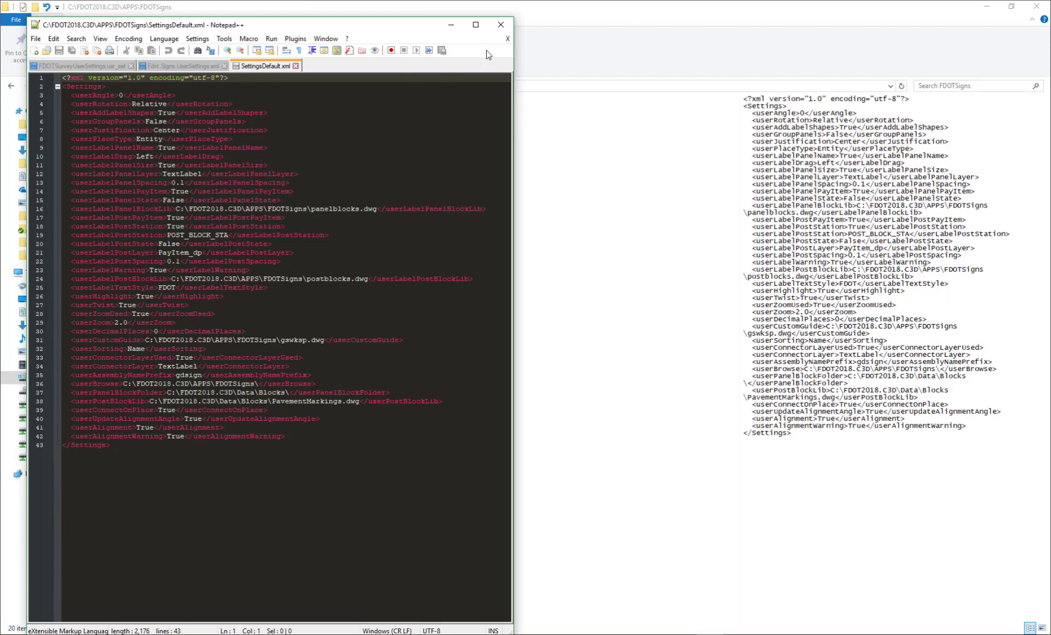
click(501, 26)
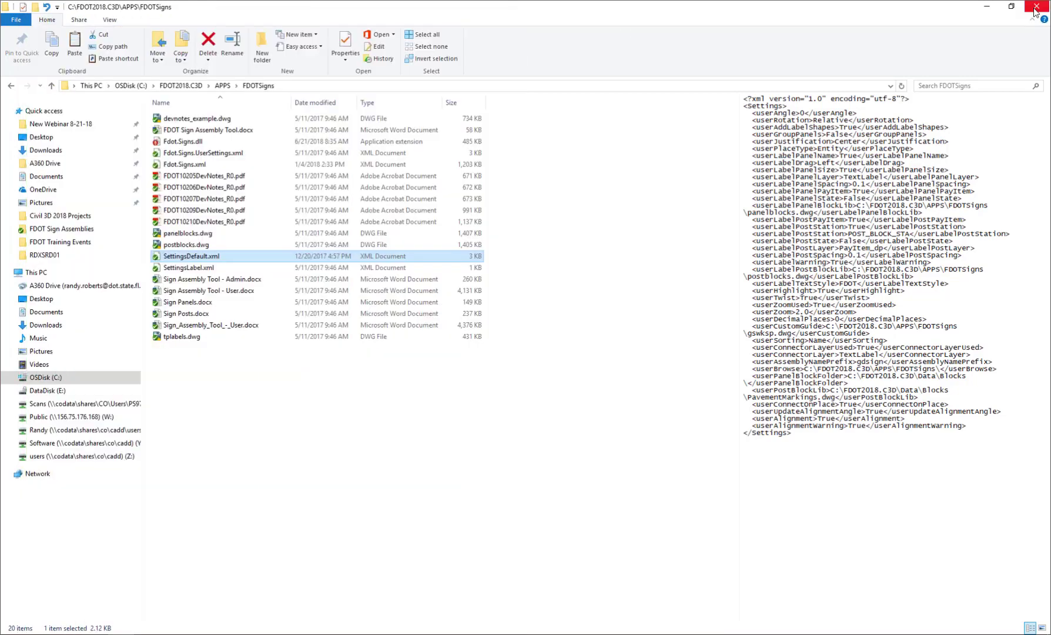
click(1034, 7)
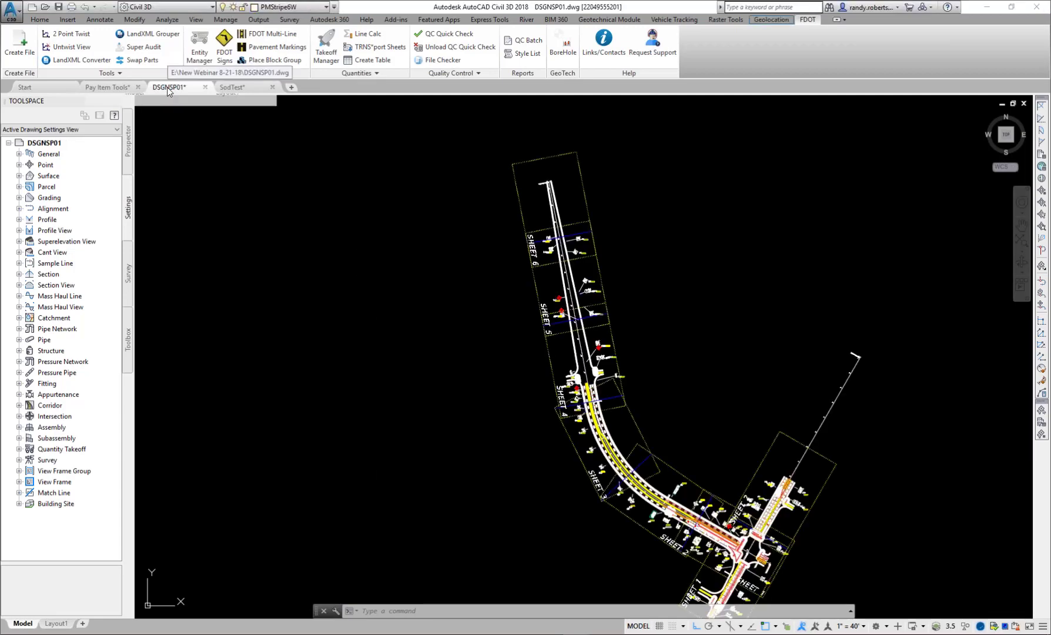
- Switch to the DSGNSP01 drawing and apply 2 Point Twist along the Sheet 3 outline so that sheet lies horizontally
mouse_move(168, 89)
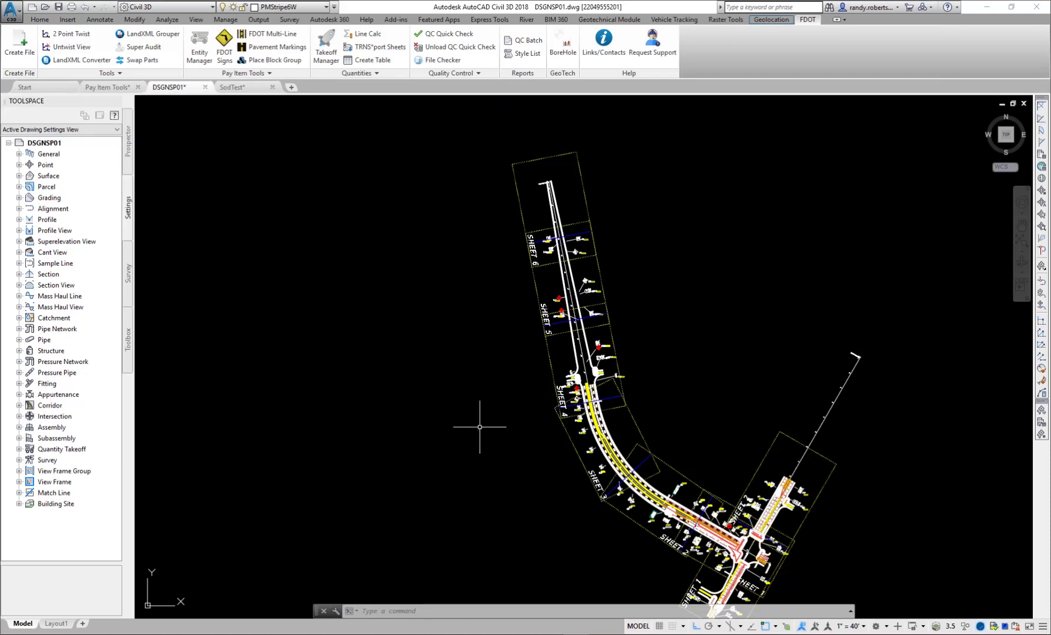
mouse_move(532, 546)
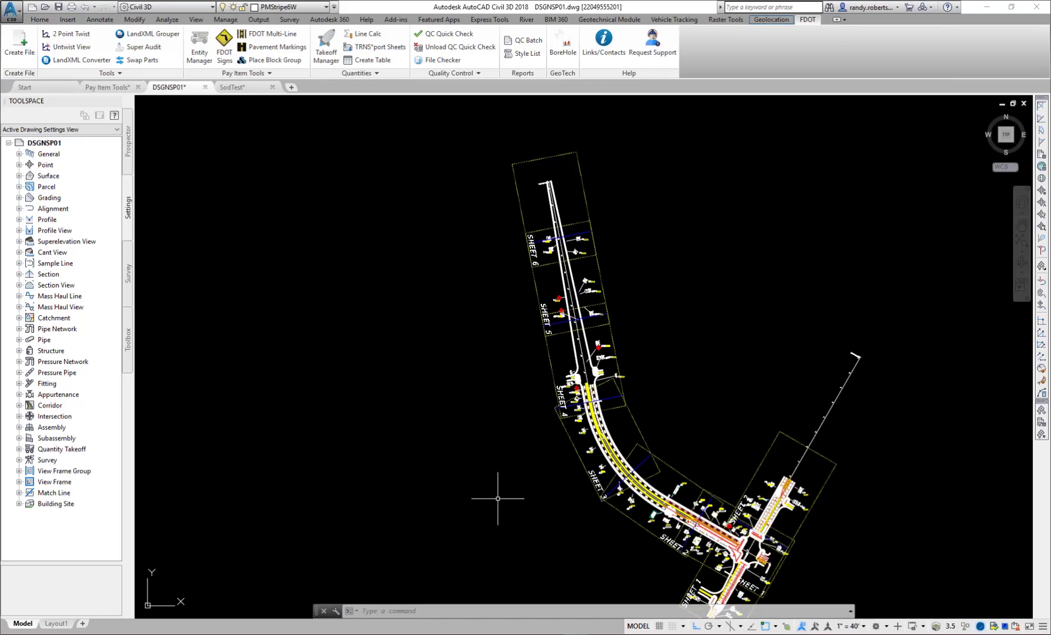
mouse_move(498, 498)
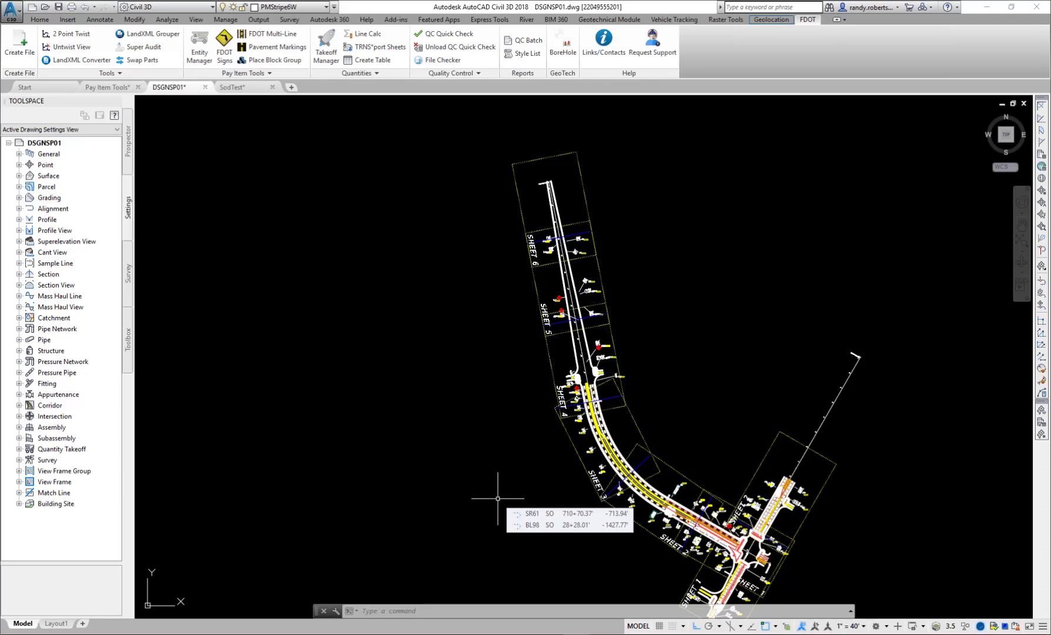
scroll(620, 480, up, 4)
scroll(665, 419, up, 5)
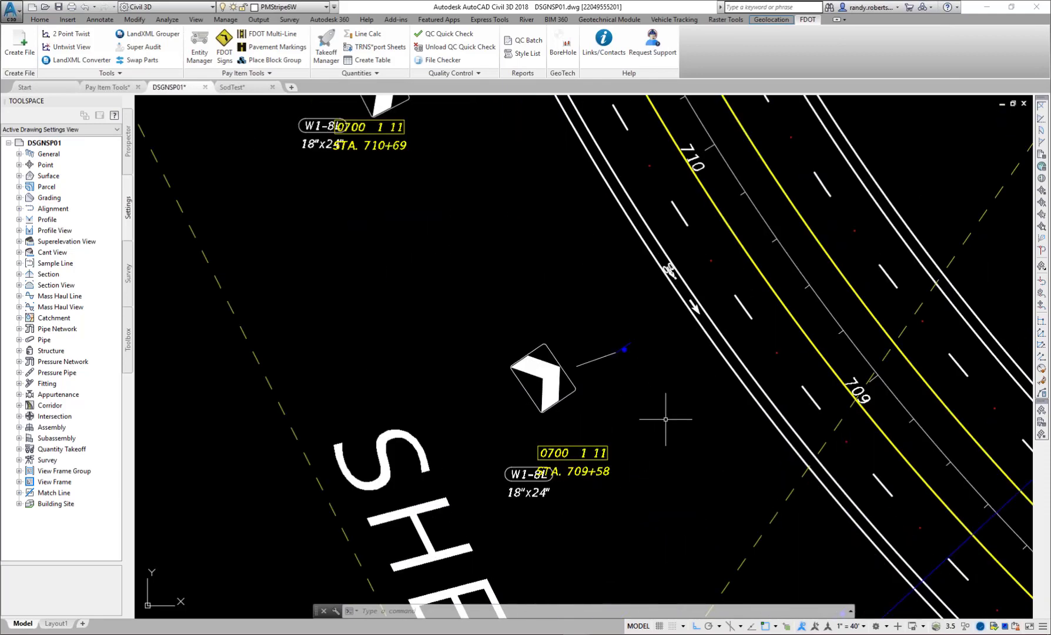
middle_drag(666, 419, 617, 416)
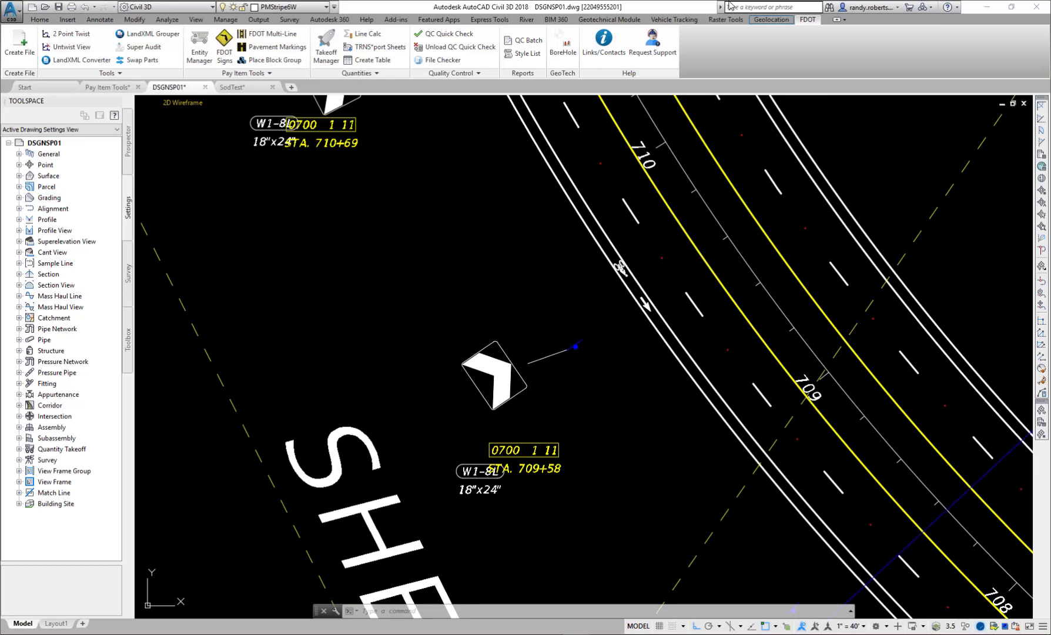
click(63, 36)
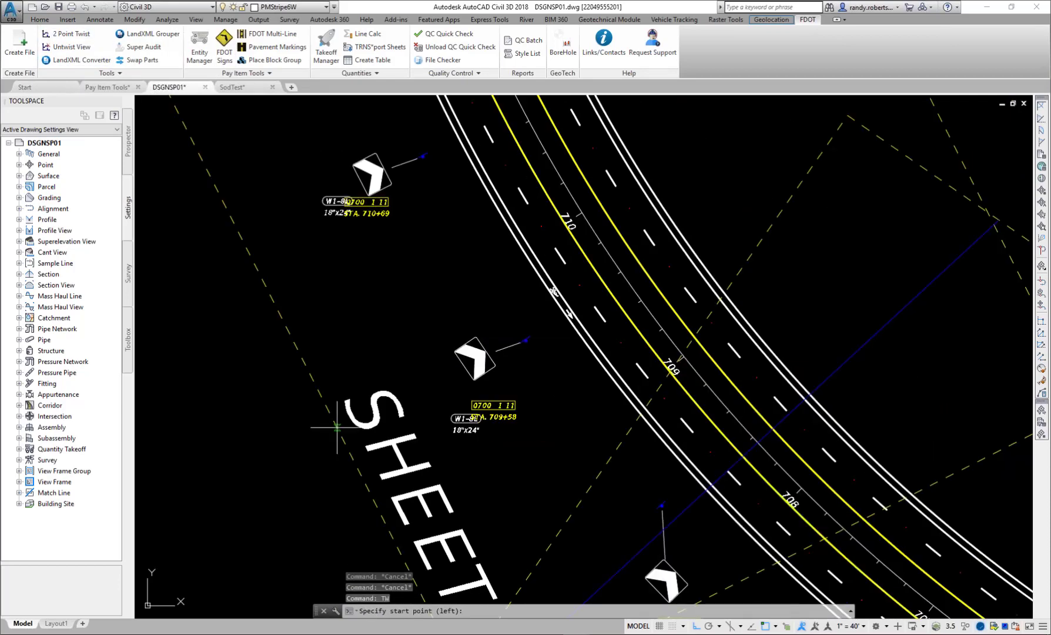
scroll(337, 428, down, 4)
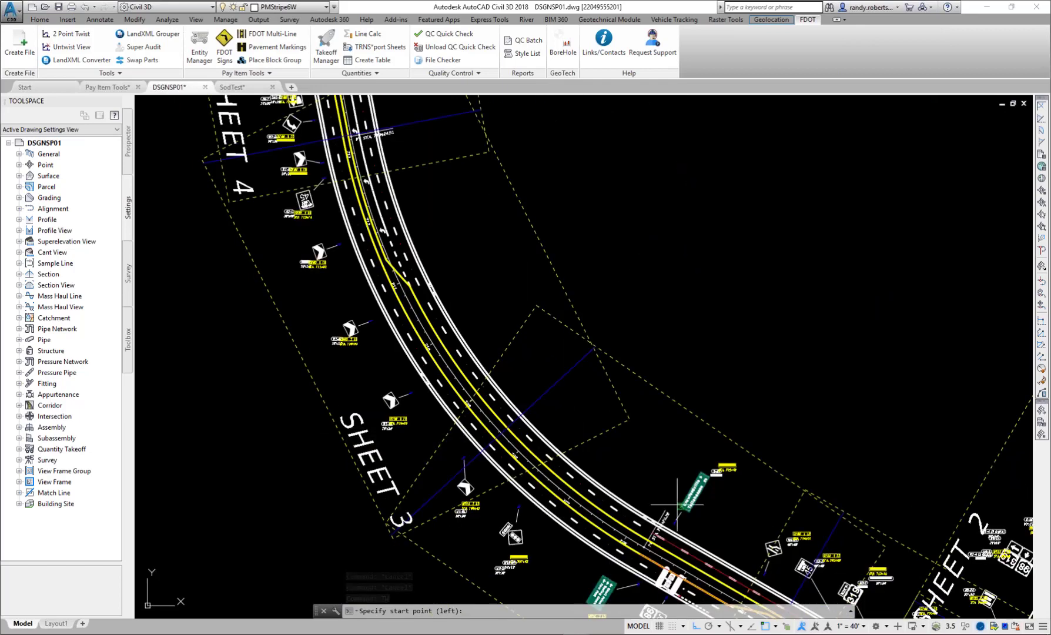
click(325, 403)
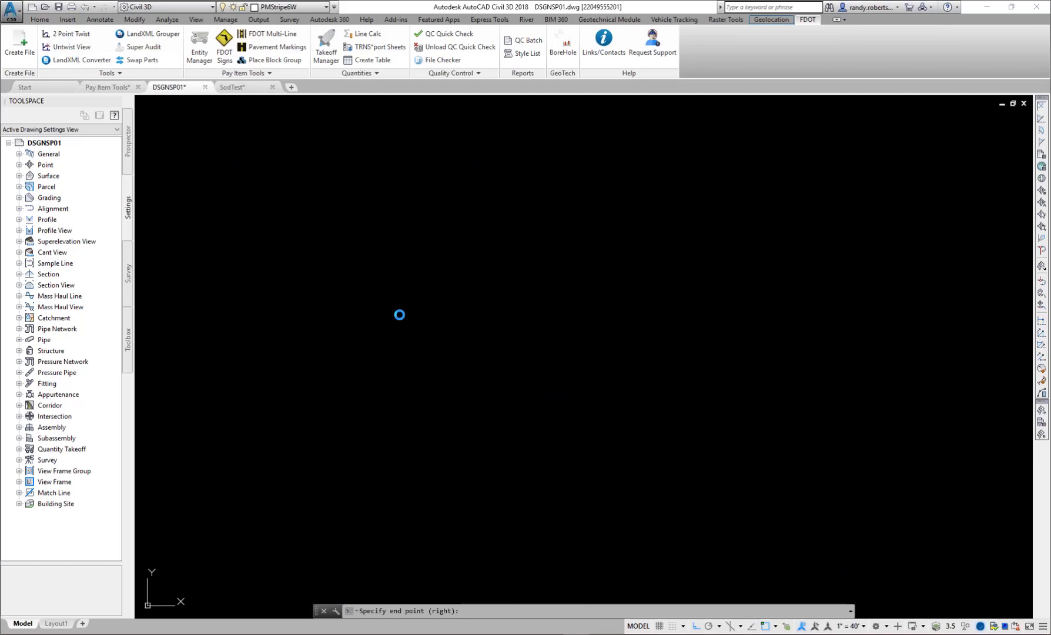
click(399, 314)
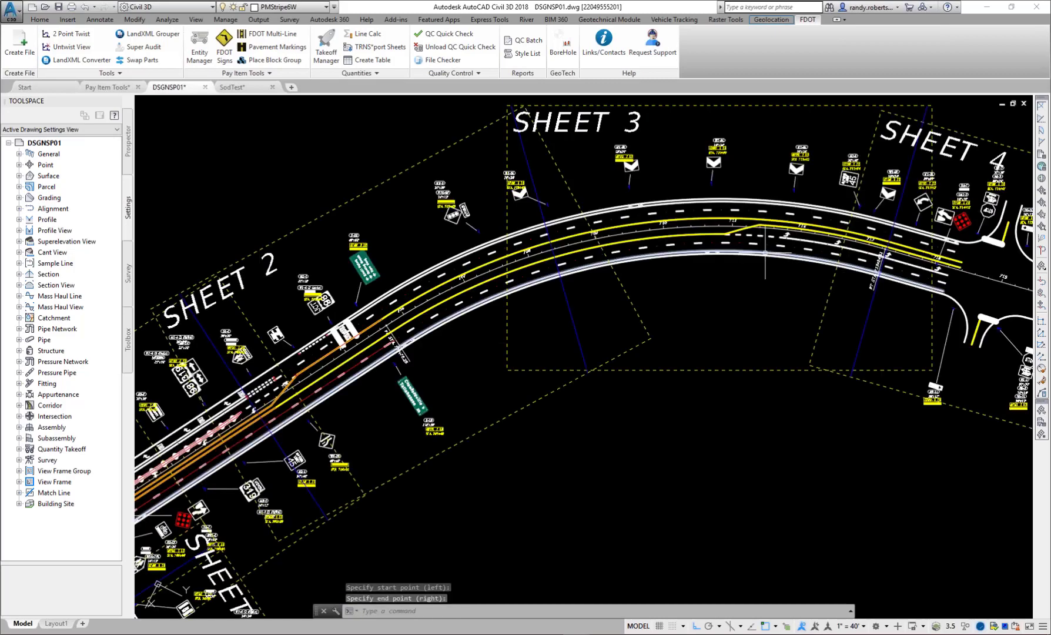
- Copy the W1-8L sign assembly at station 710+69 about 70 units along the road toward the sign at 711+82
middle_drag(764, 253, 600, 423)
scroll(600, 423, up, 2)
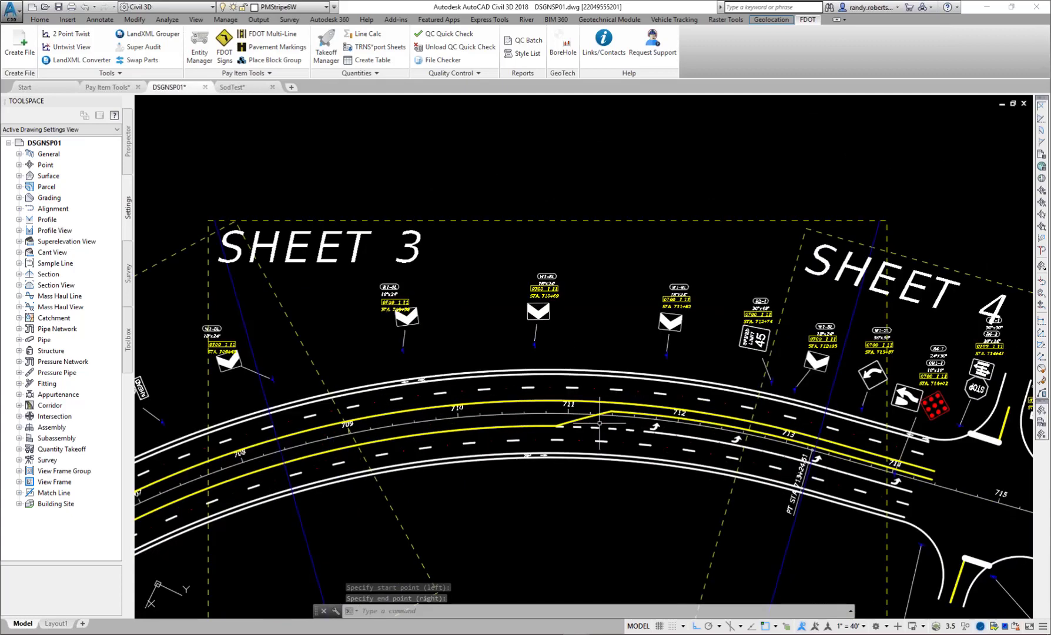
scroll(556, 325, up, 2)
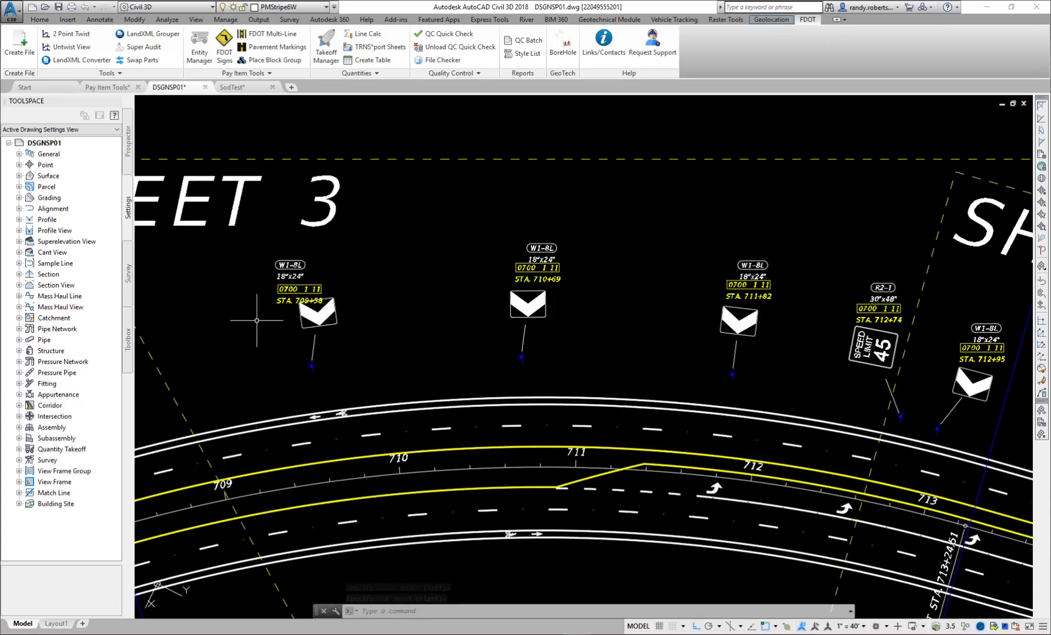
scroll(627, 307, up, 2)
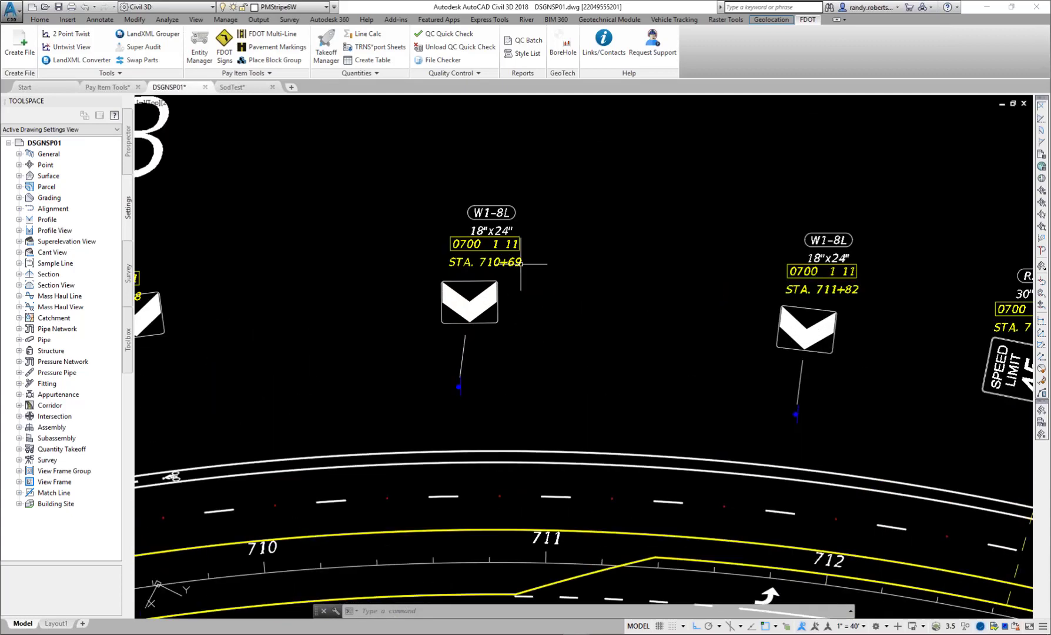
mouse_move(610, 351)
text(c)
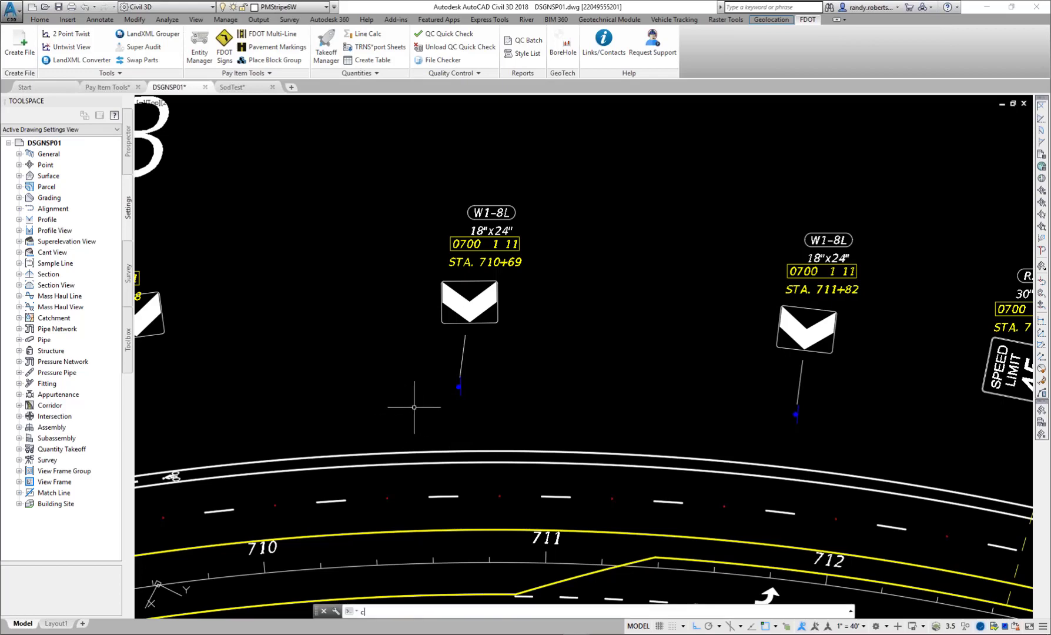
text(o)
key(Return)
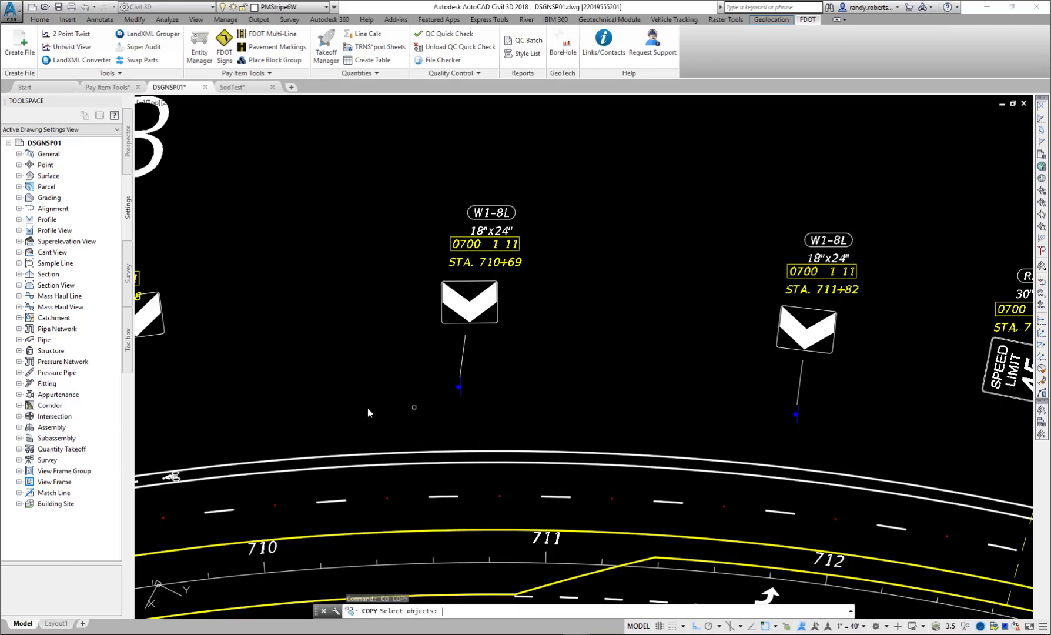
click(371, 413)
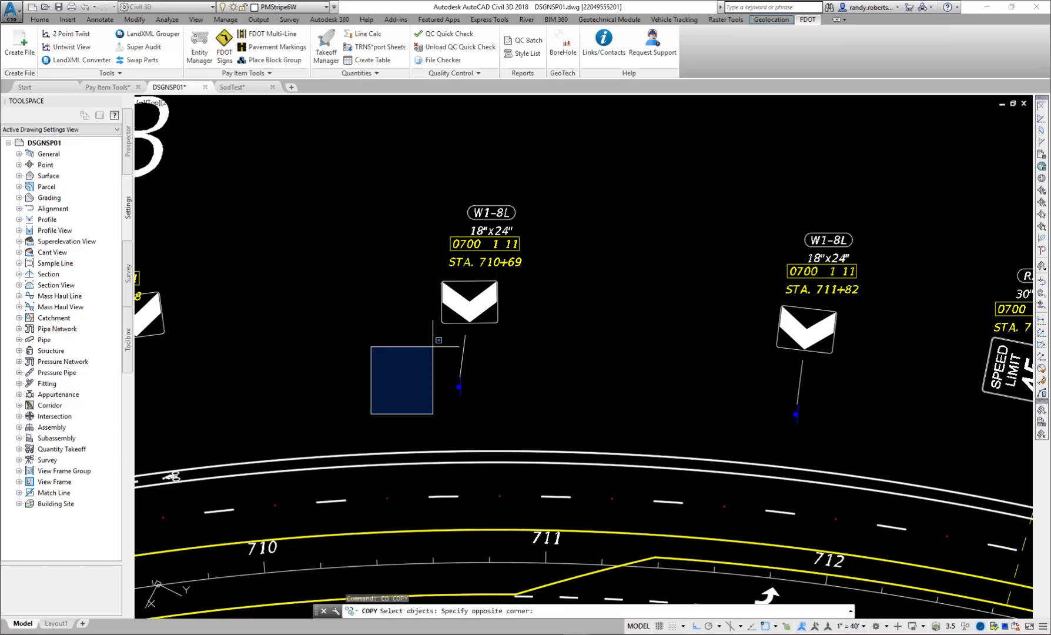
click(572, 140)
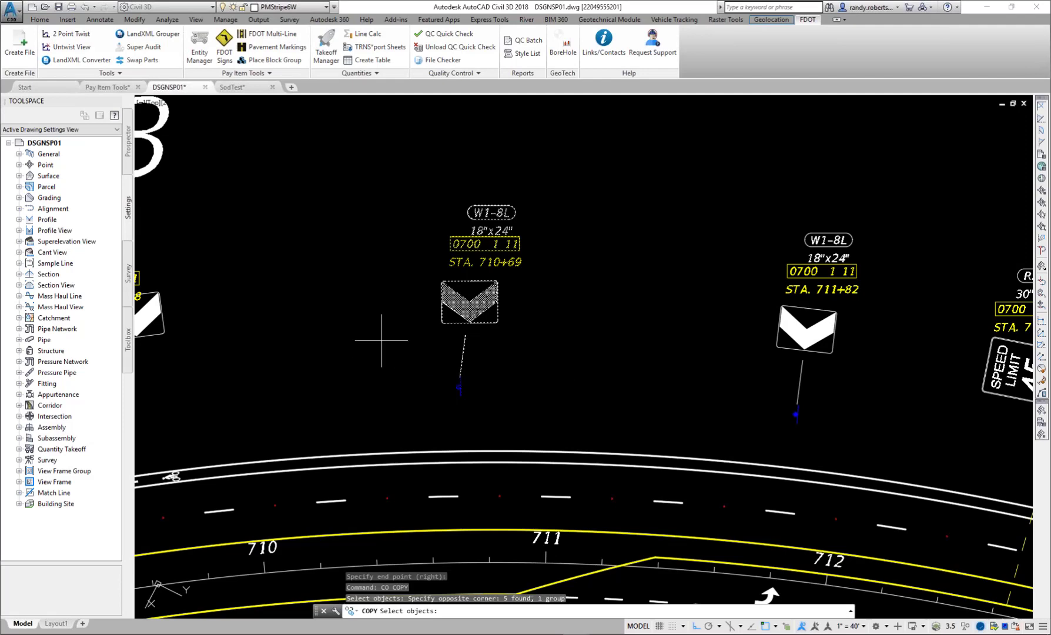
key(Return)
scroll(411, 335, up, 2)
click(354, 290)
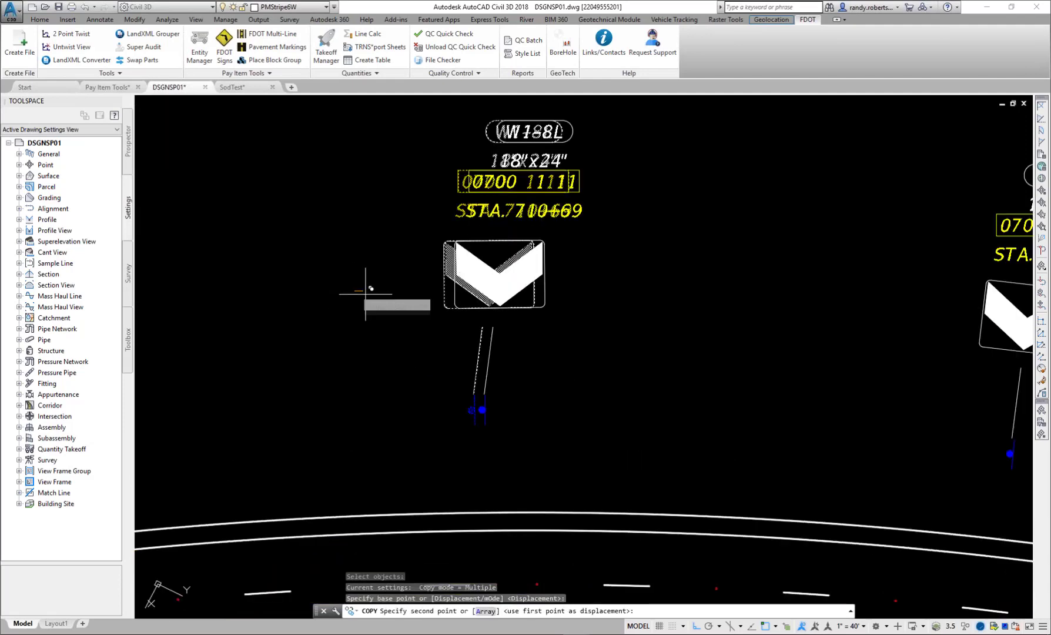
click(671, 324)
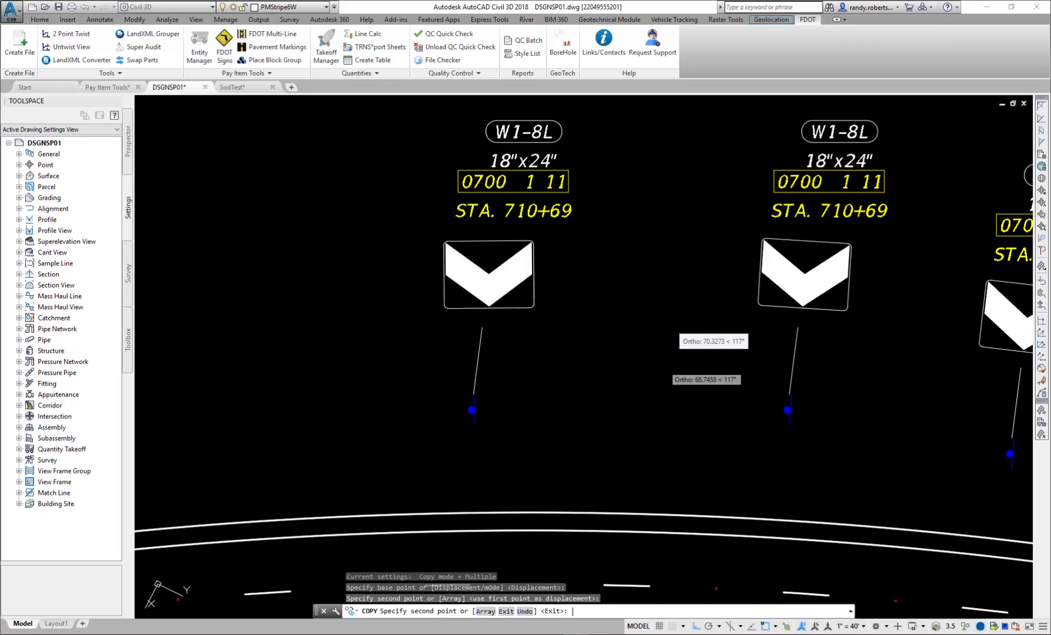
key(Return)
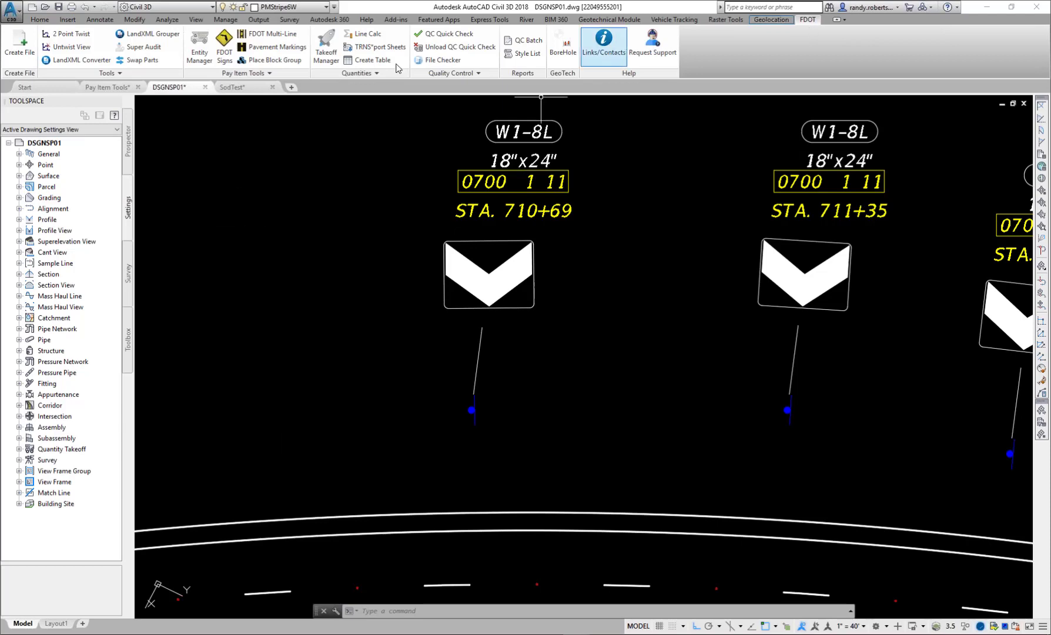
- Open the FDOT Signs palette, move it clear of the copied sign, and show its Assembly Creation page
click(224, 62)
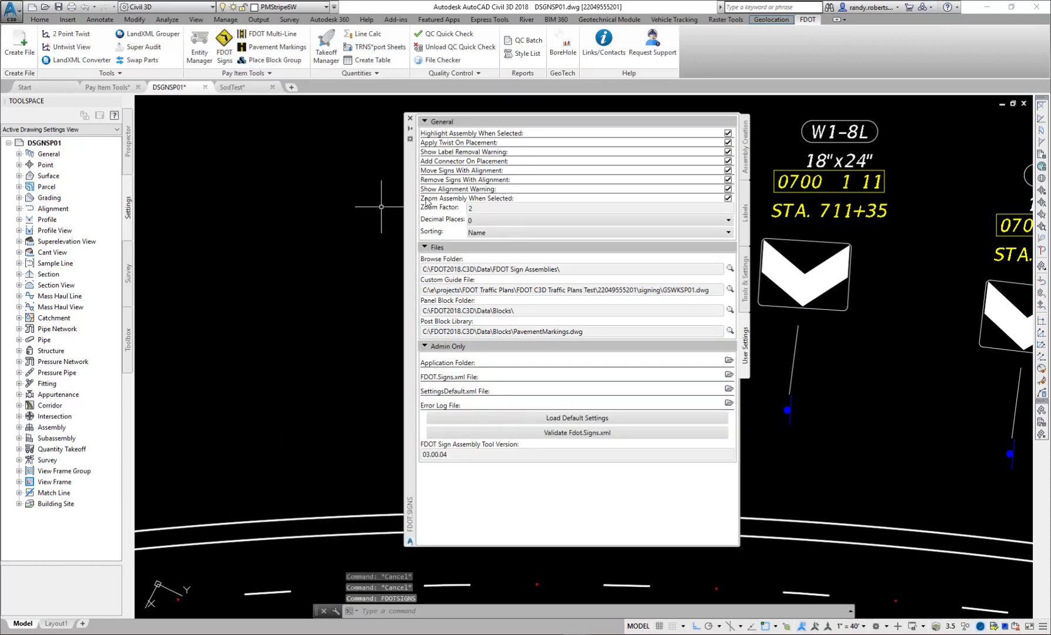
drag(410, 207, 242, 201)
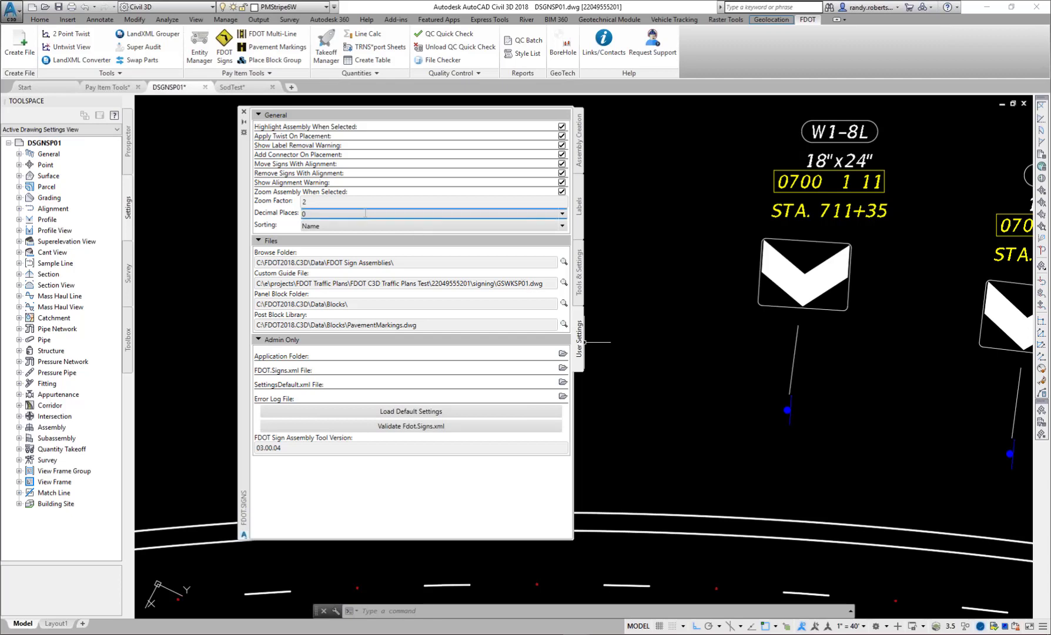
click(579, 168)
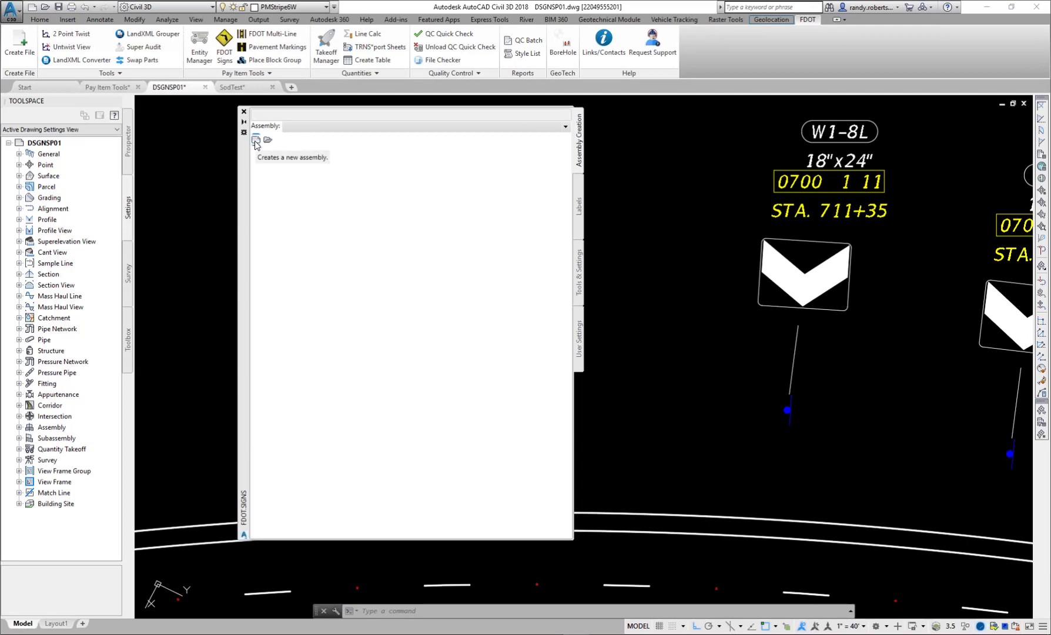
- Start a new sign assembly with Center justification and a Panel and Post structure, and set its first panel's class to Spec
click(256, 141)
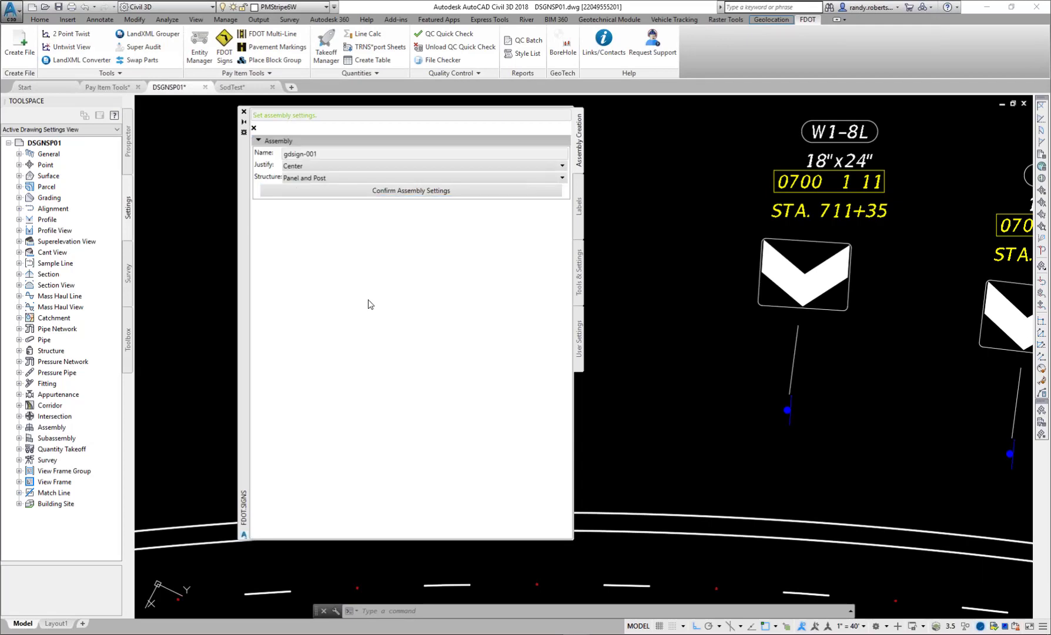
click(325, 191)
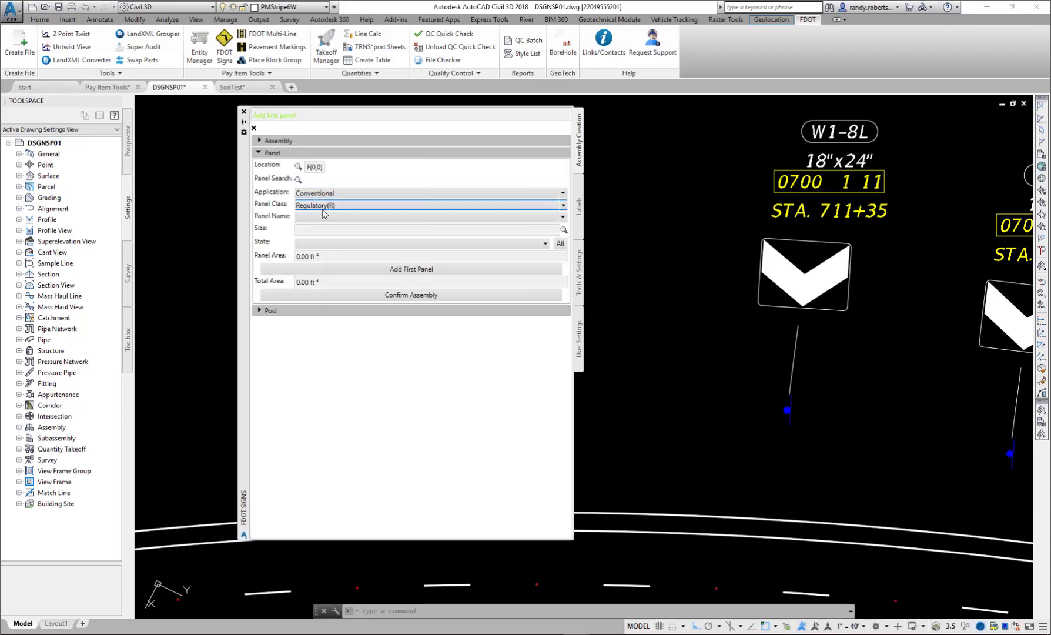
click(322, 207)
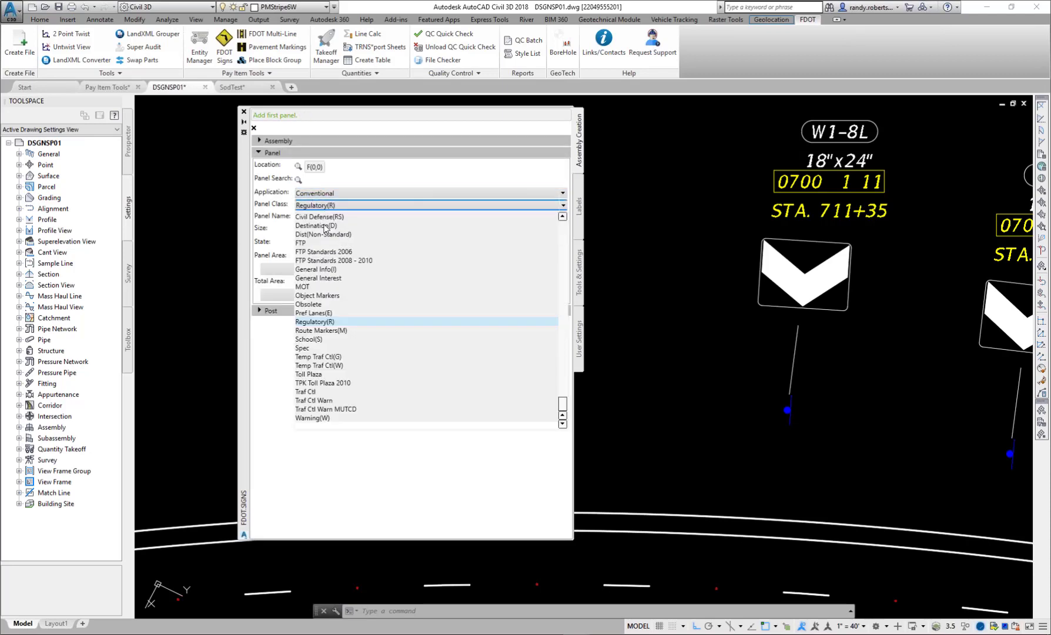
click(327, 349)
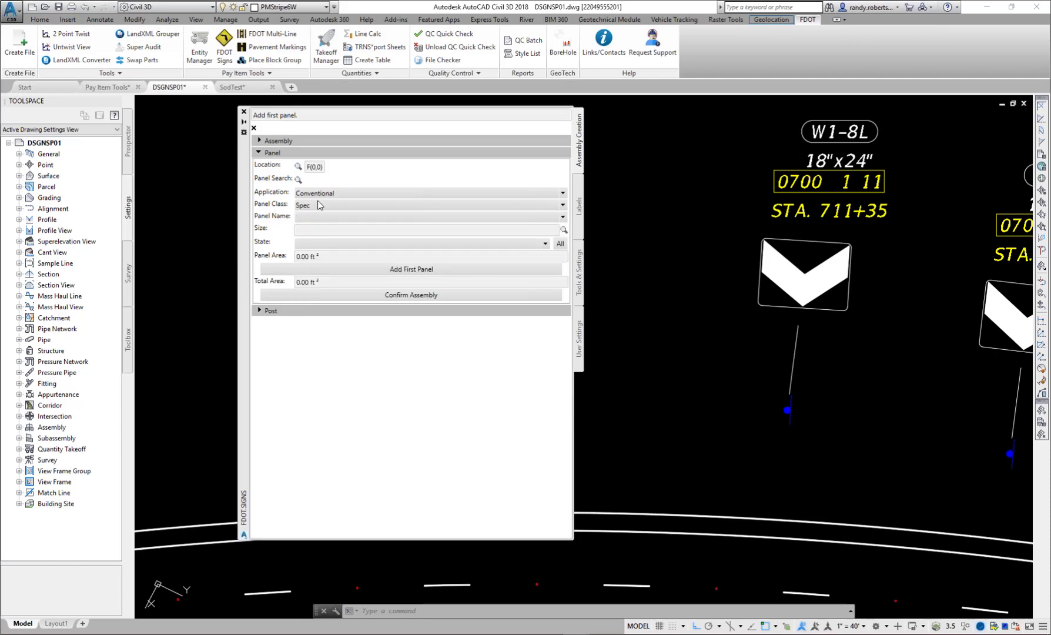
- Examine the panel names offered for the Spec class without choosing one
click(393, 216)
scroll(325, 378, down, 15)
scroll(325, 378, down, 5)
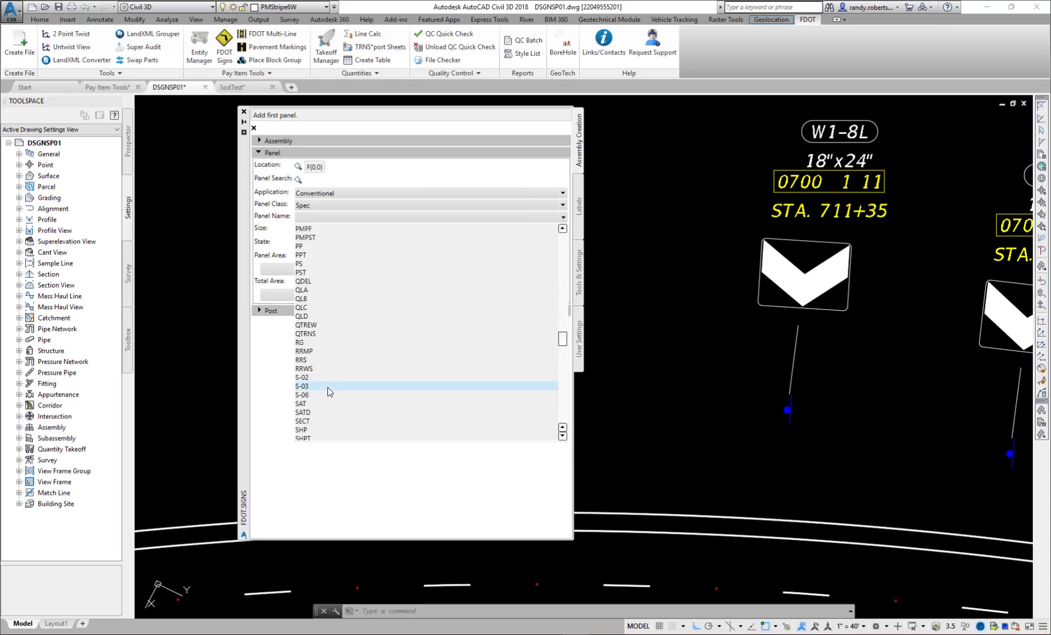
scroll(335, 277, up, 8)
scroll(323, 264, up, 9)
scroll(331, 360, up, 10)
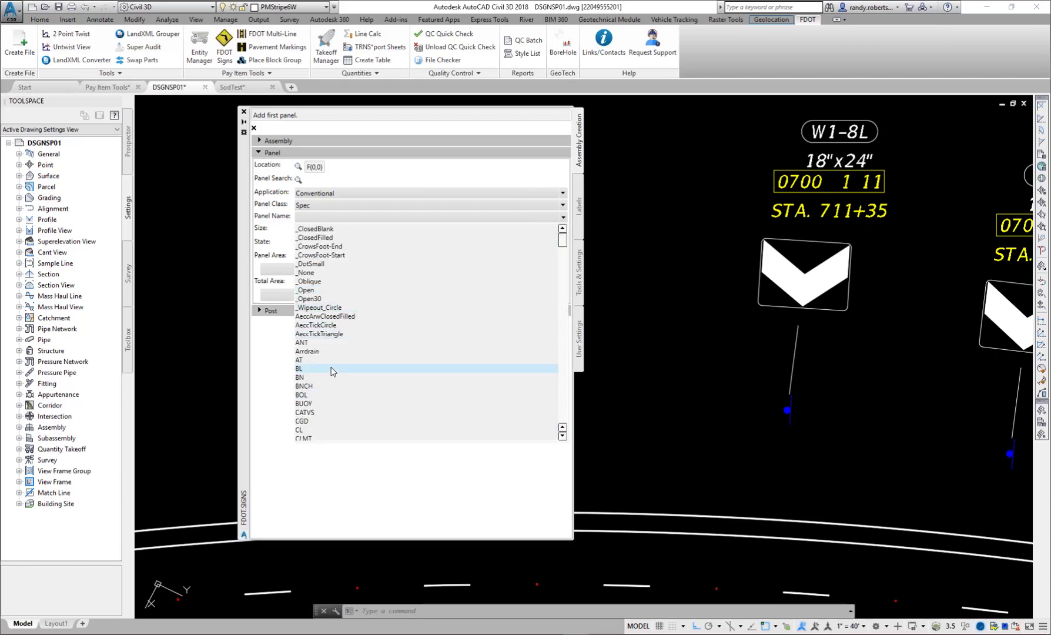
scroll(335, 371, down, 2)
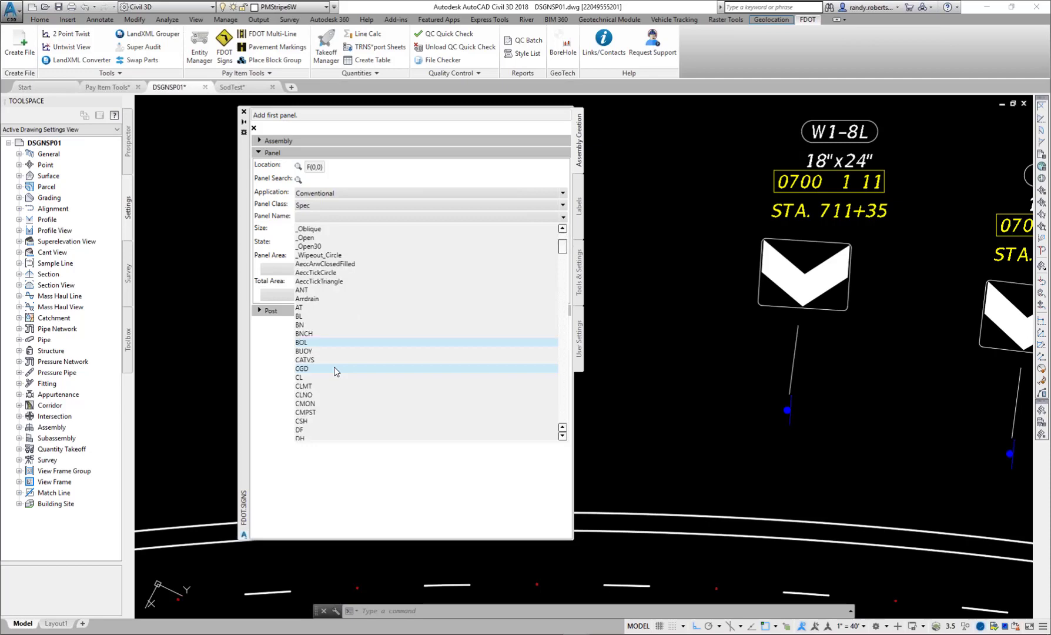
scroll(336, 392, down, 4)
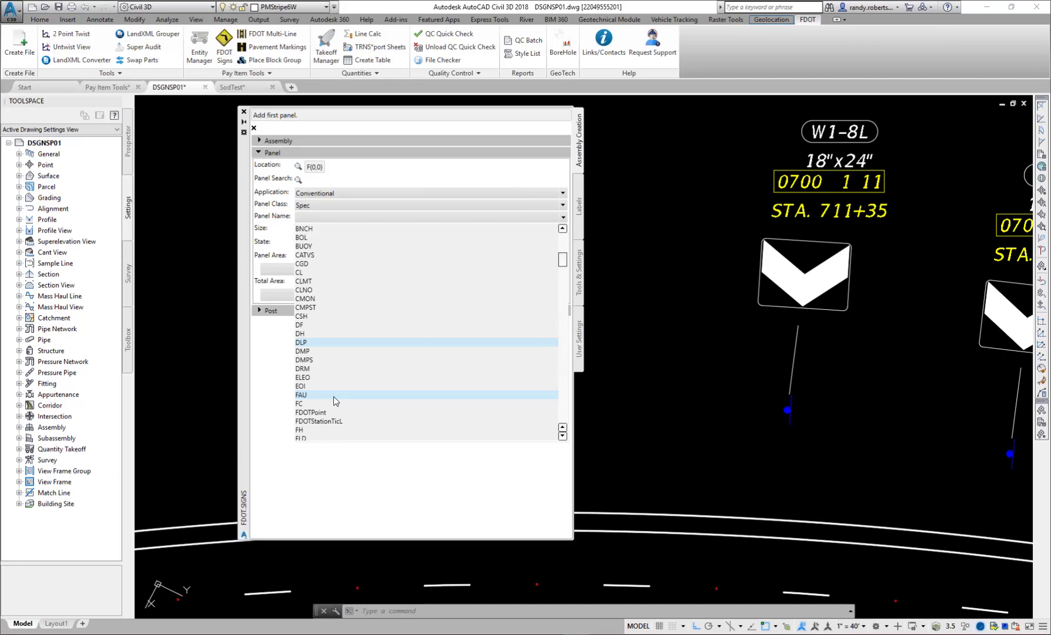
scroll(362, 342, up, 4)
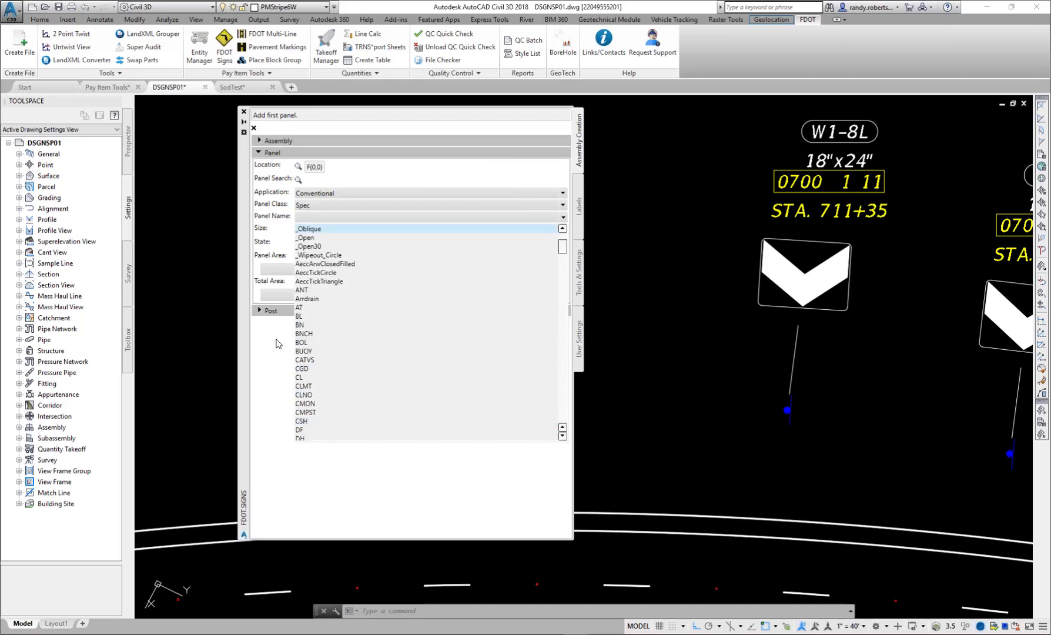
click(275, 390)
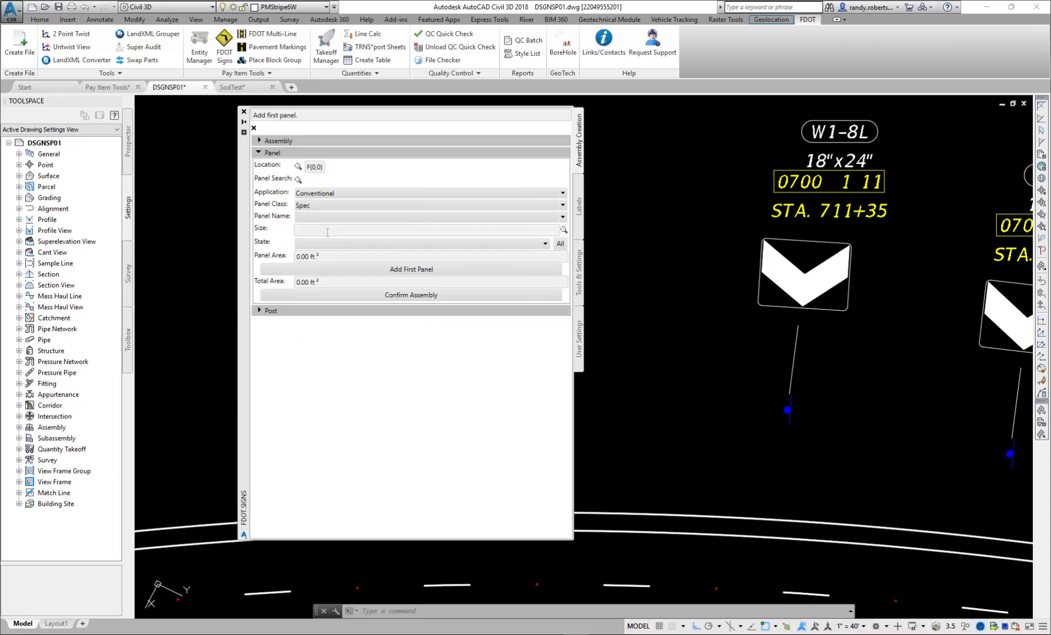
- Switch to the Pay Item Tools drawing and open the FDOT Pavement Marking Tool
click(107, 87)
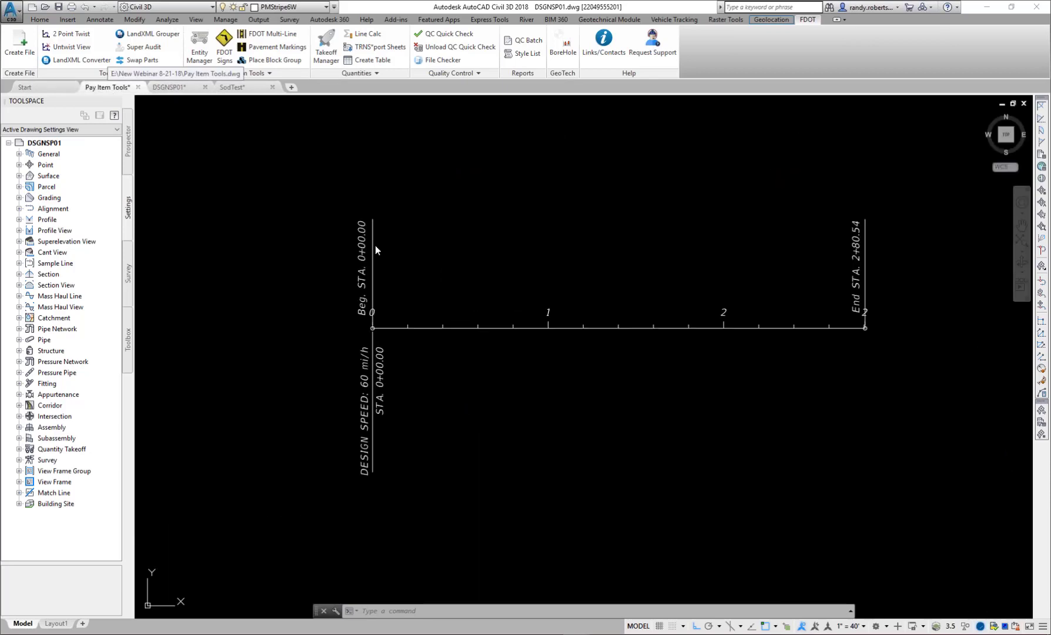
click(260, 49)
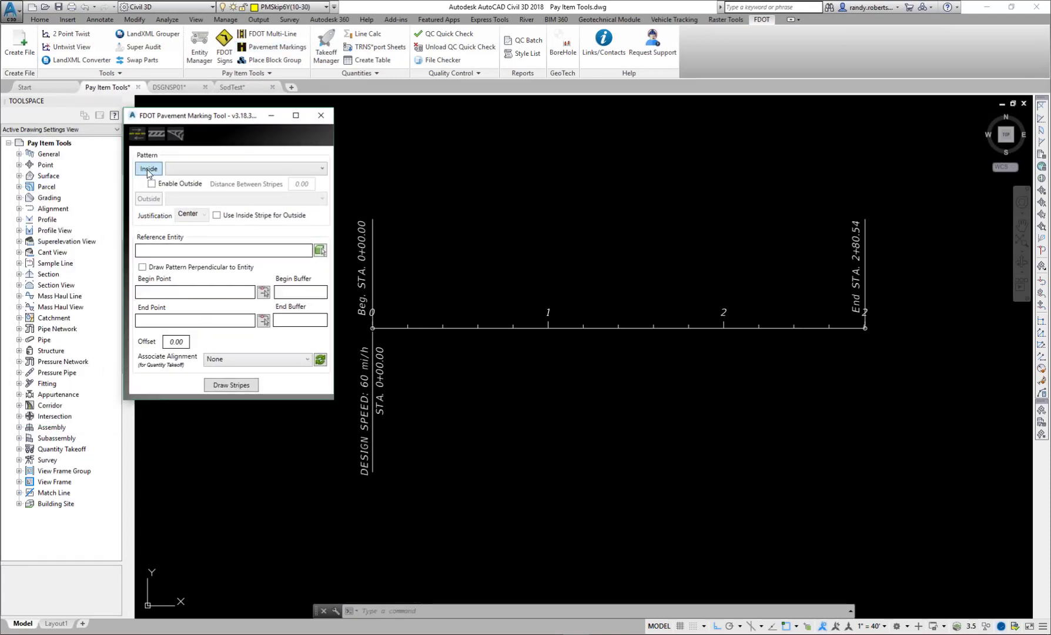
- Search the pay item database for inside stripe patterns under 0710 and leave it without choosing a pay item
click(148, 170)
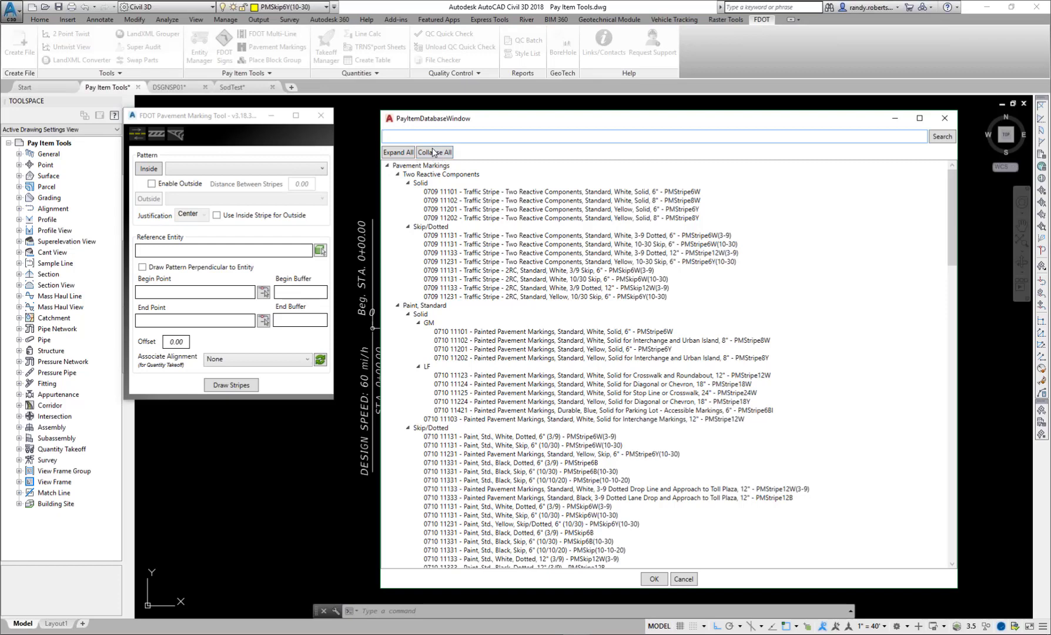
click(434, 155)
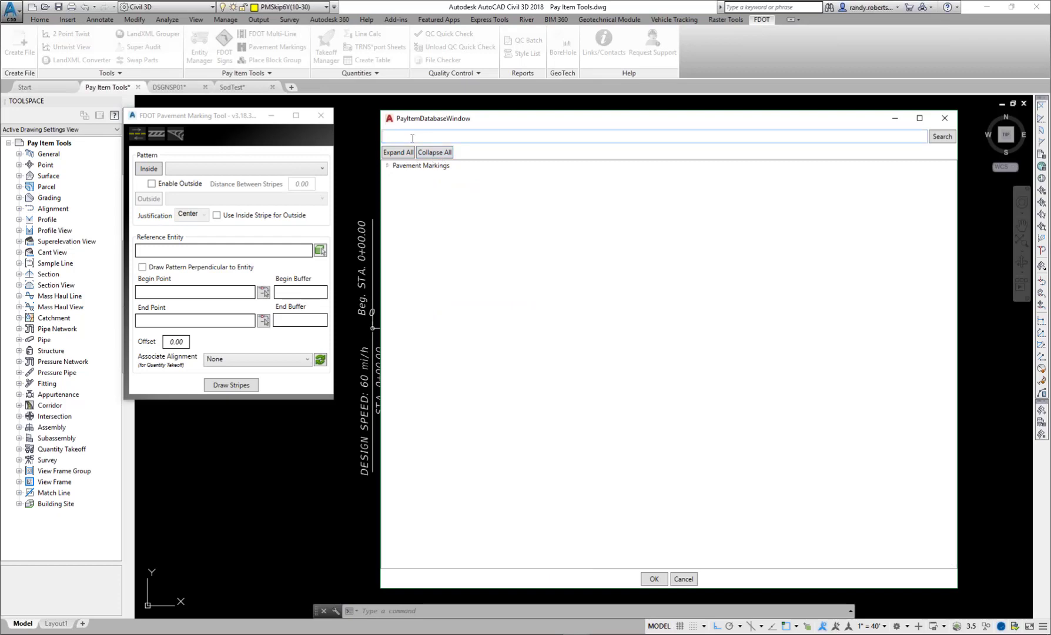
text(0710)
click(939, 140)
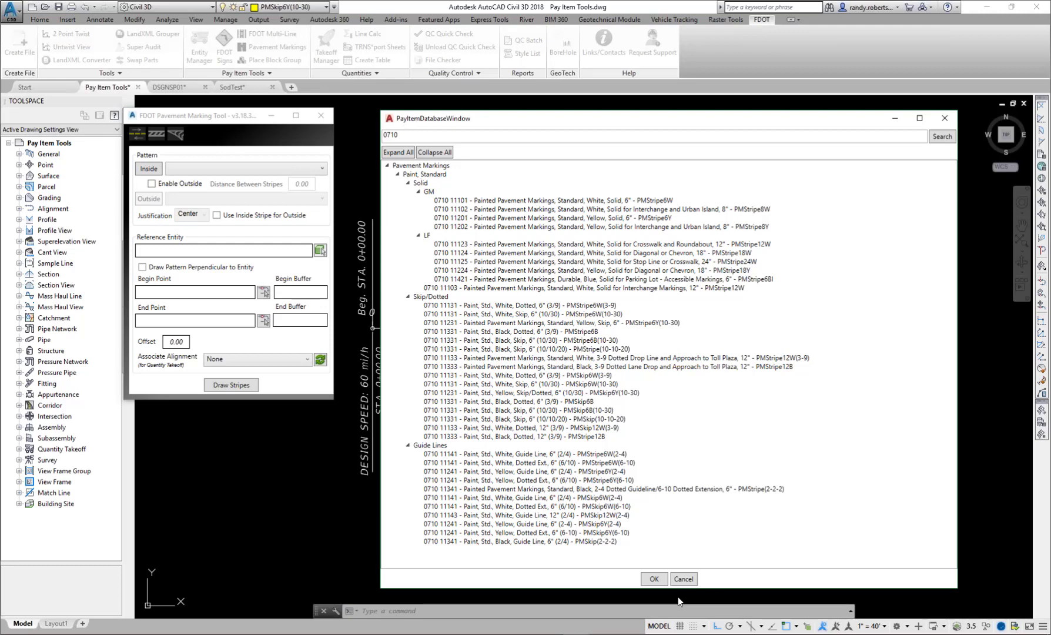
click(683, 579)
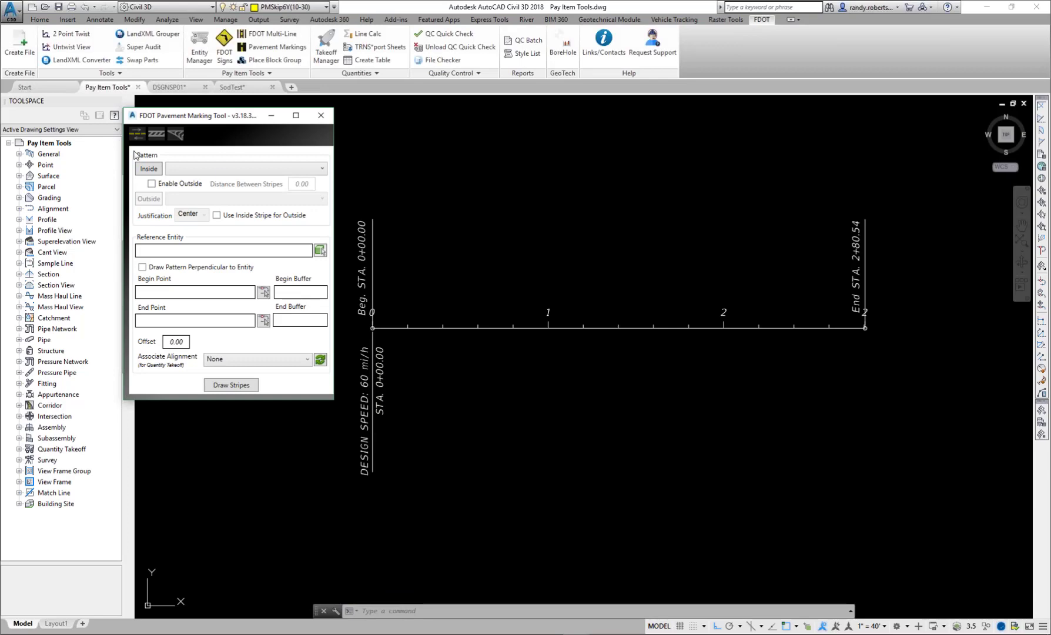
- Draw inside and outside stripes along Alignment - (3), both as pay item 0709 11101, with 12 between stripes, offset 12 and Center justification
click(323, 169)
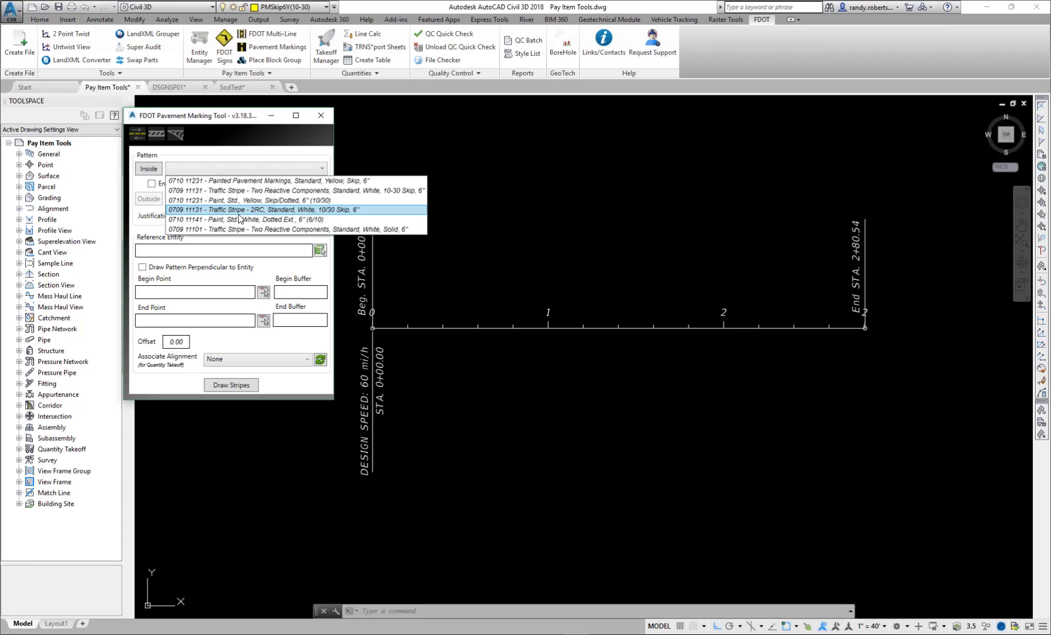
click(255, 181)
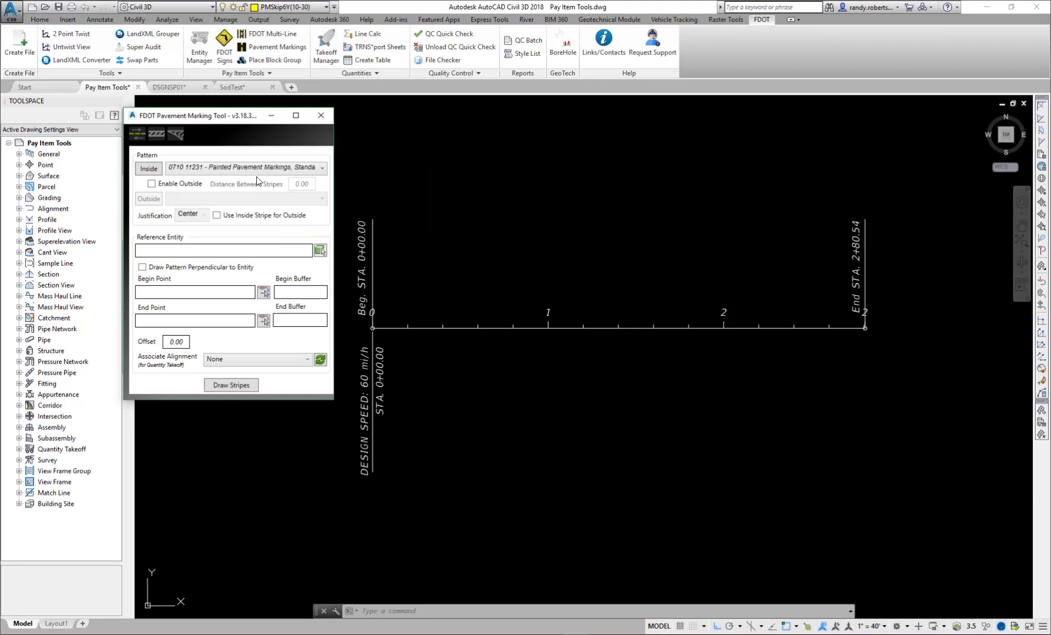
click(247, 192)
click(151, 183)
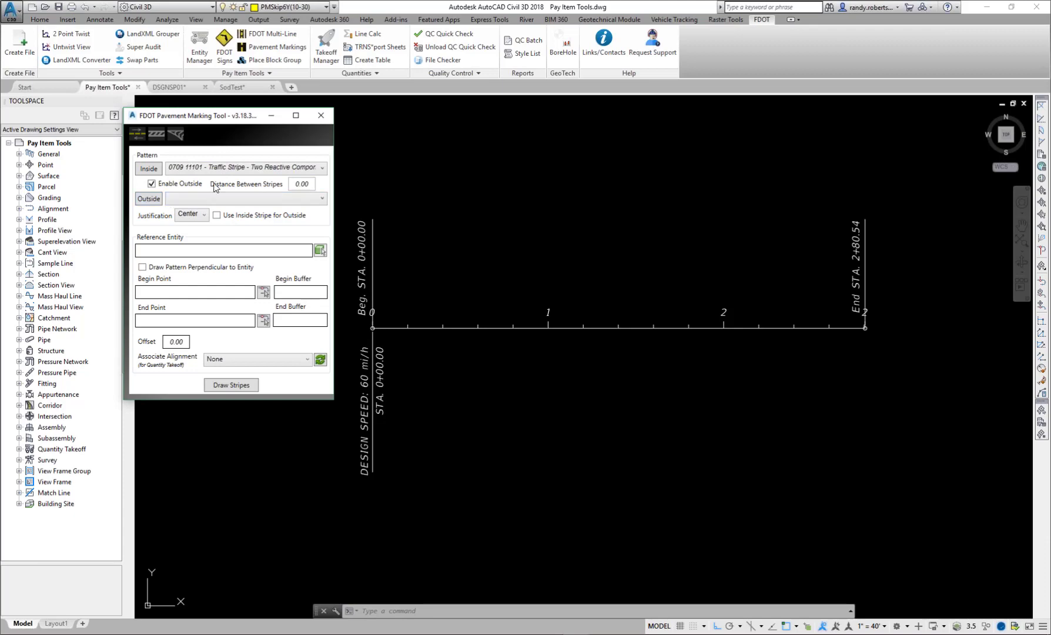
click(216, 216)
click(322, 198)
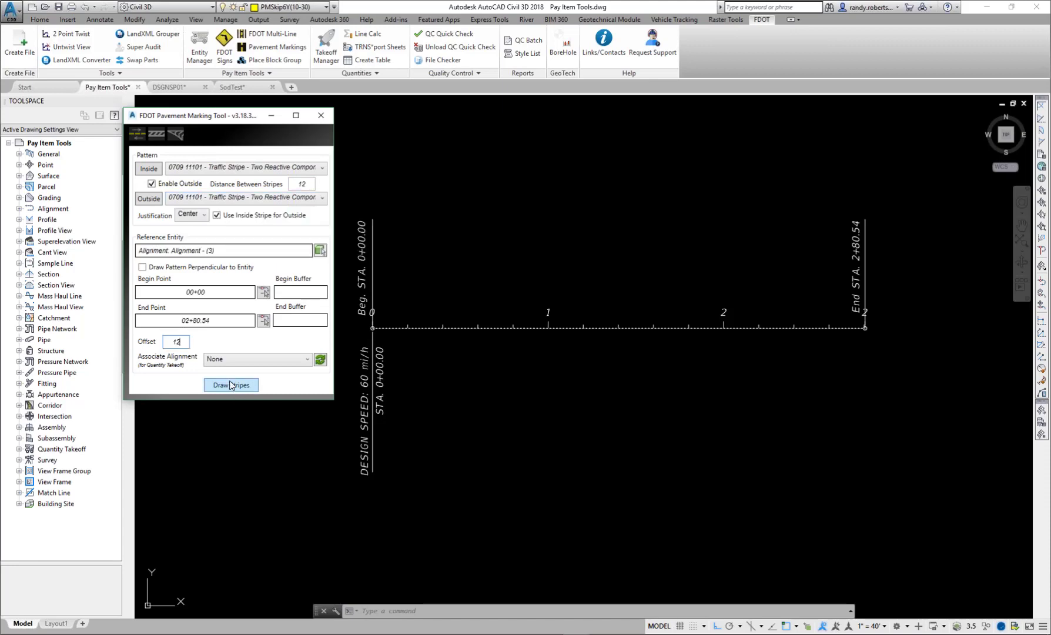
click(230, 385)
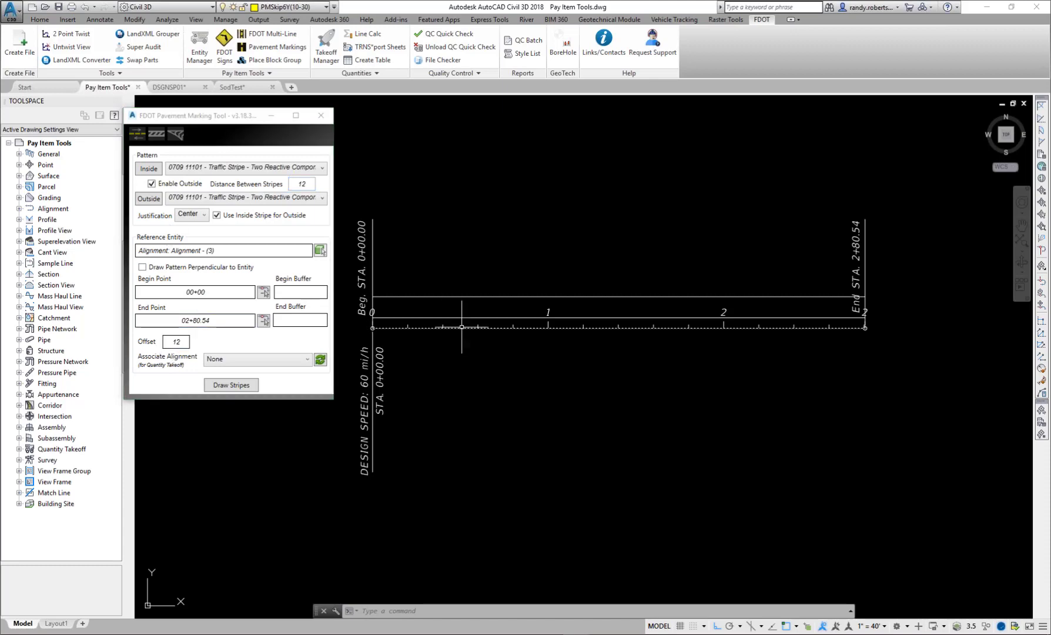
- Erase the two center-justified stripes and redraw them along the alignment with Inside justification
click(454, 286)
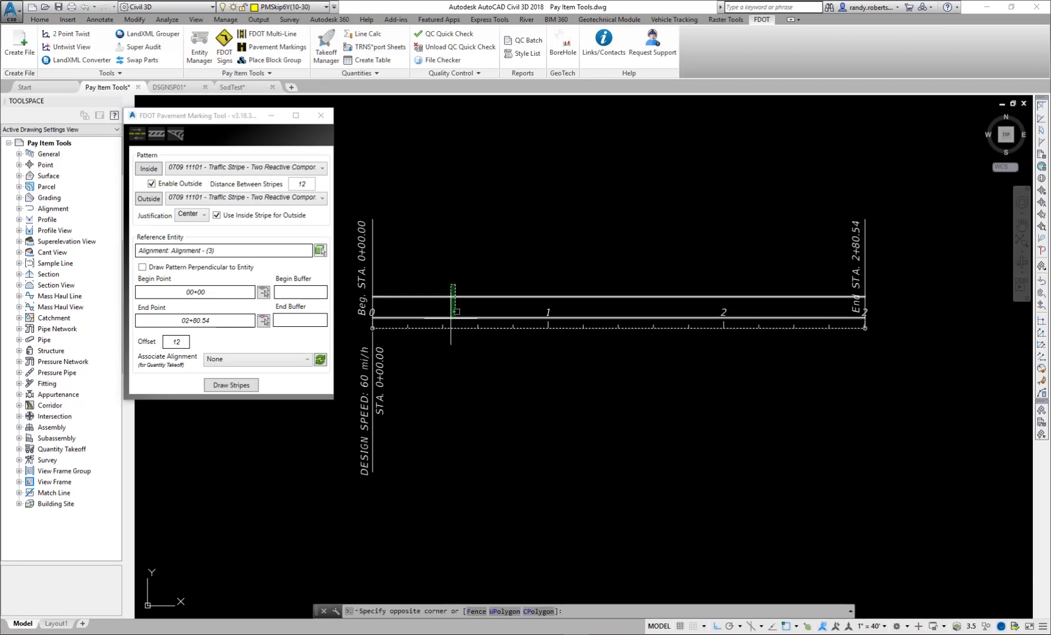
click(454, 316)
key(Delete)
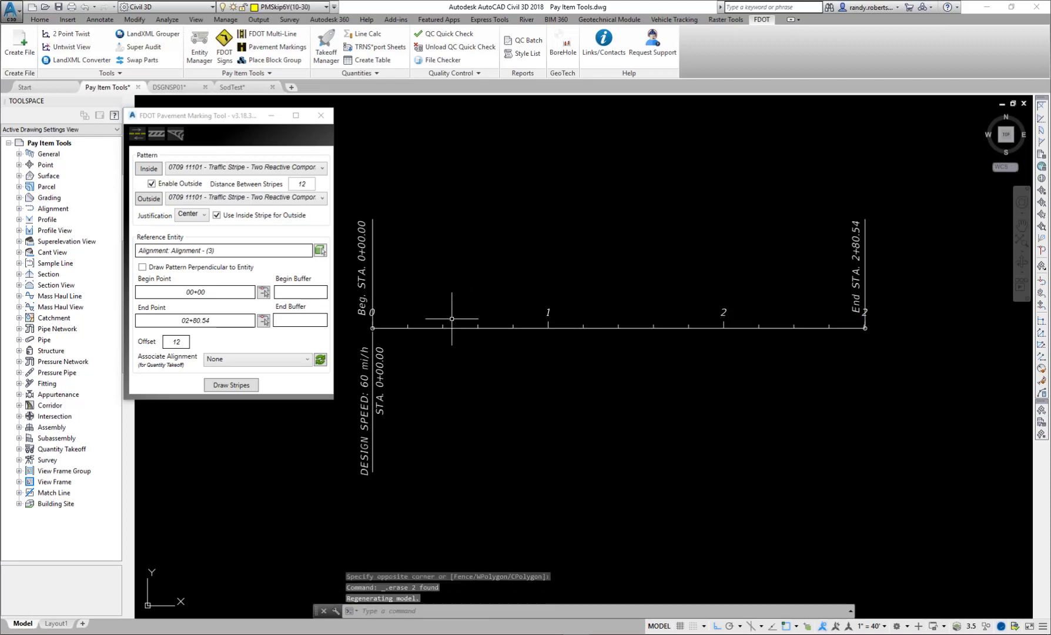
click(191, 214)
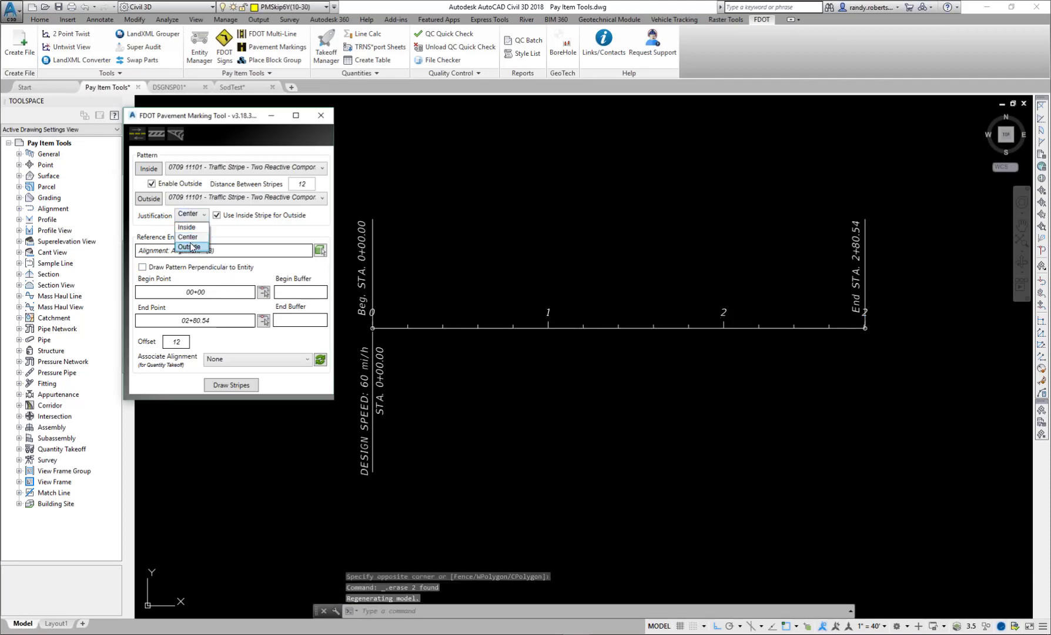
click(193, 227)
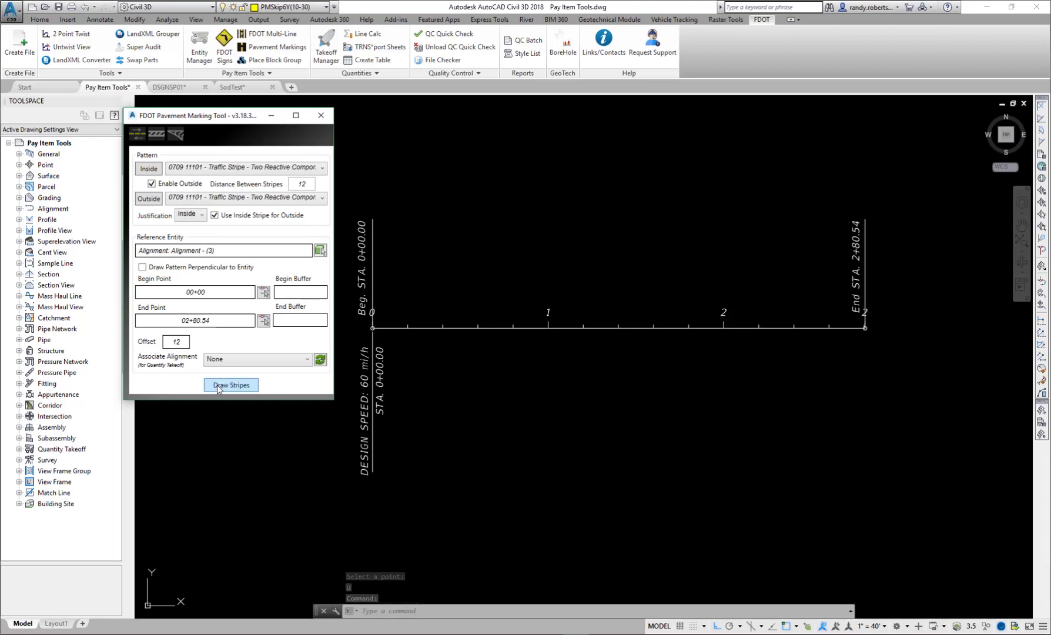
click(217, 385)
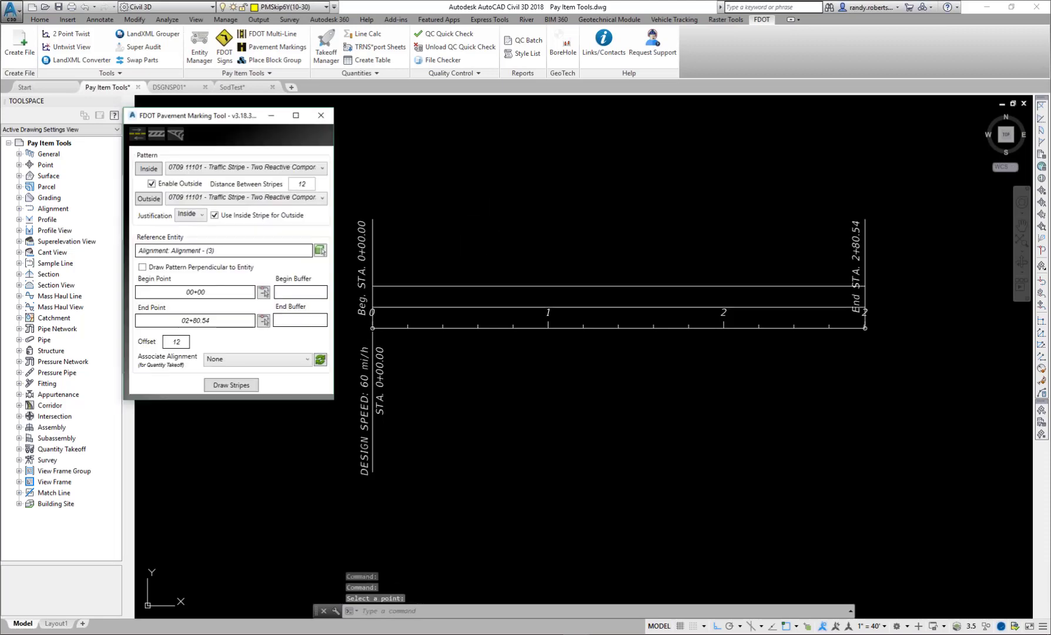
click(537, 182)
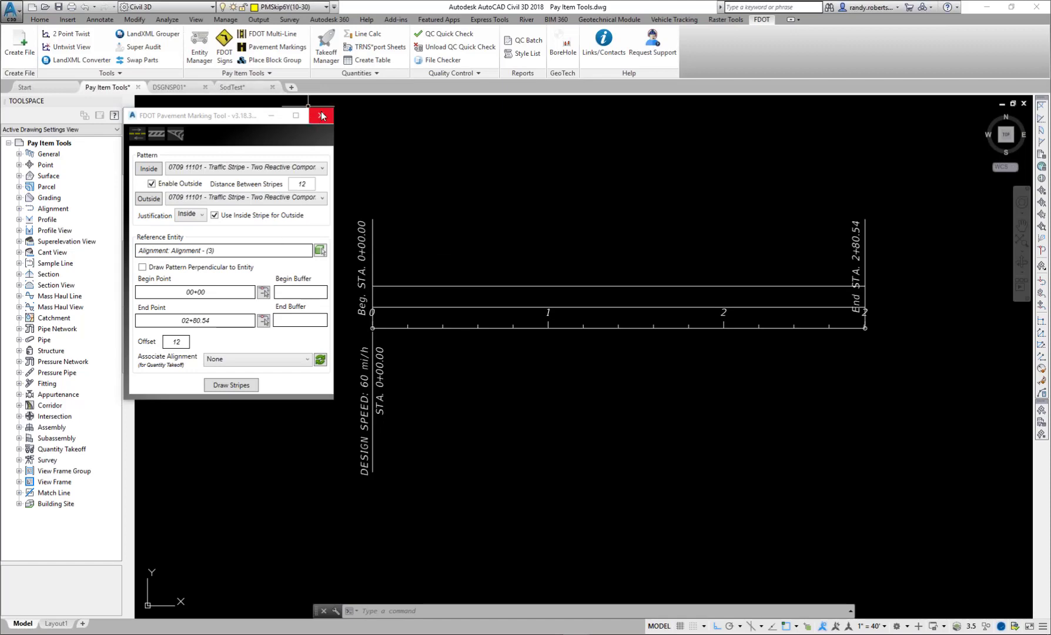
- Review the Place Block Group Tool's pay item database and its option to browse for blocks, and close the tool without placing anything
click(175, 134)
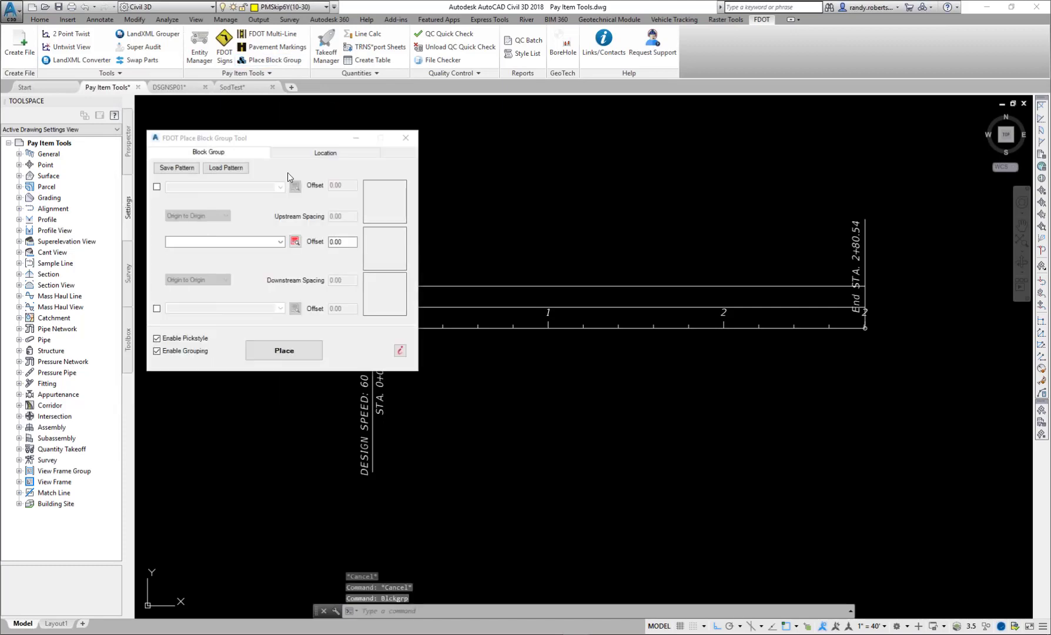
click(295, 241)
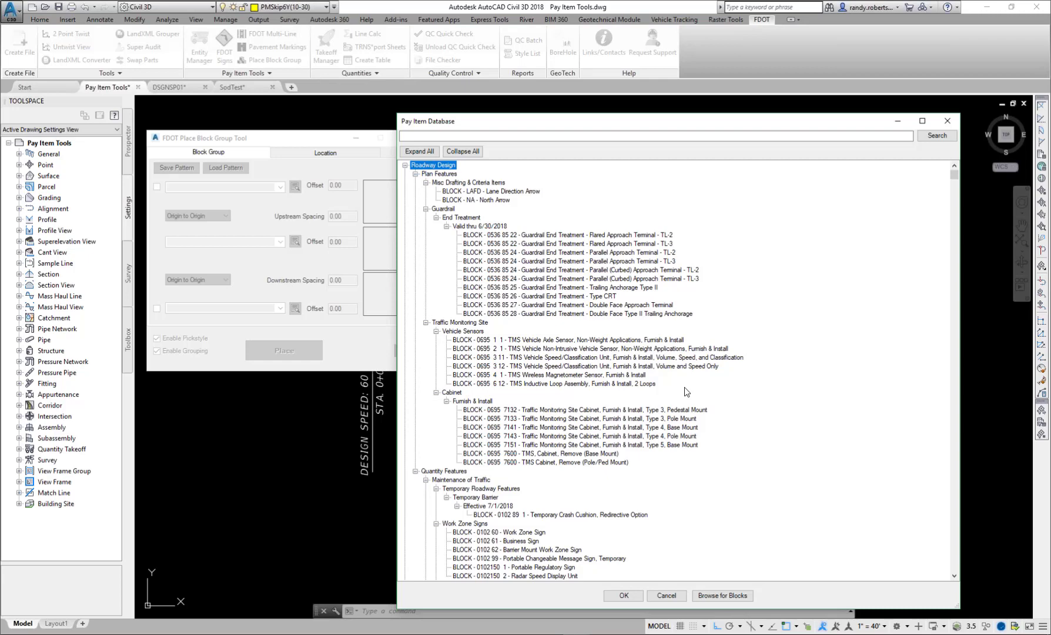
click(714, 596)
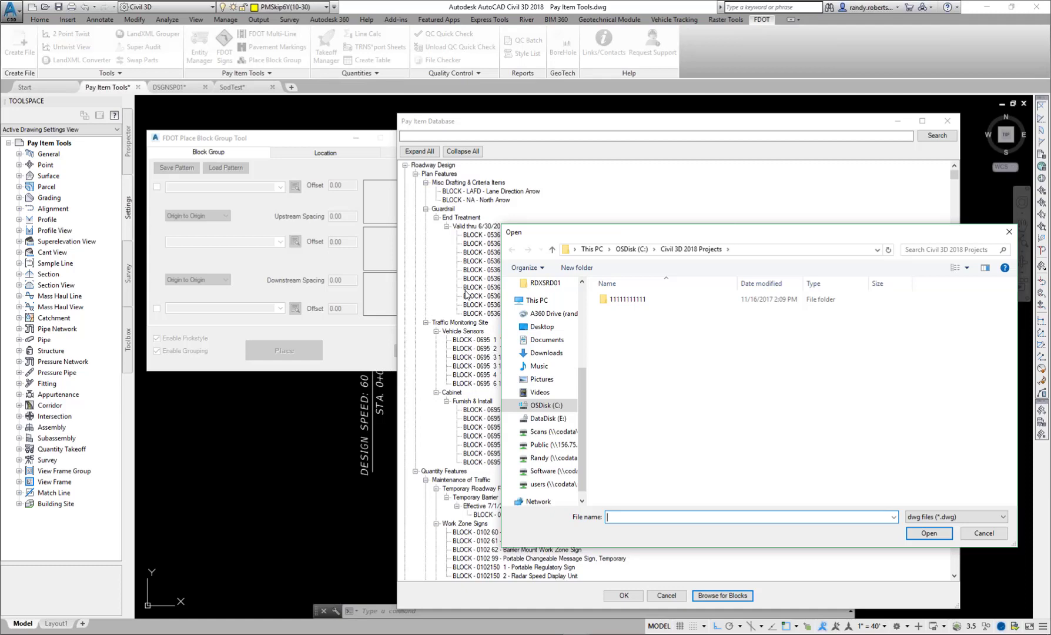
click(984, 533)
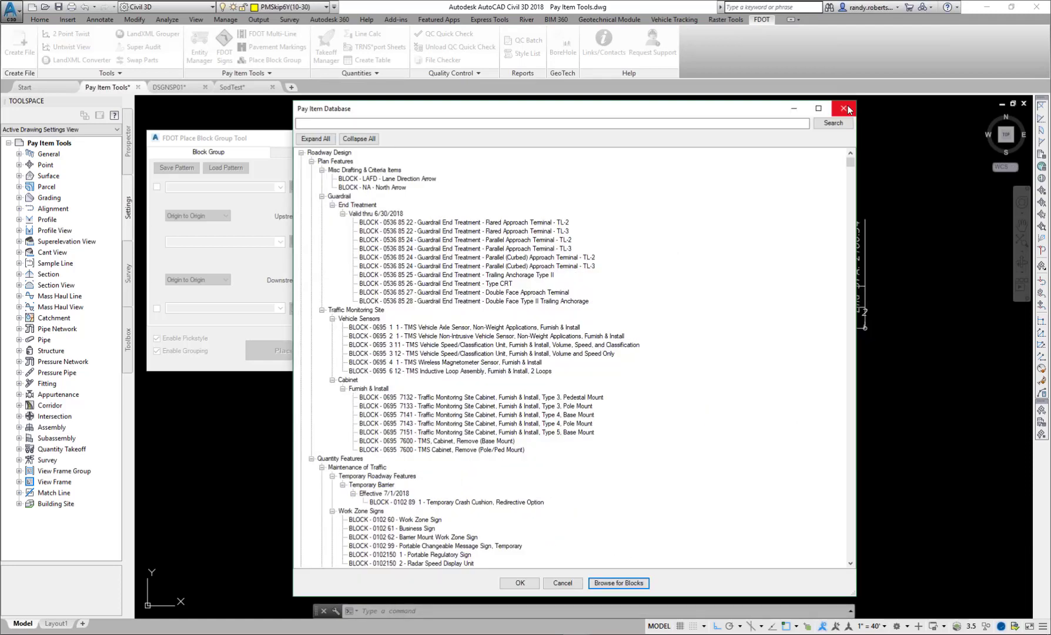
click(947, 121)
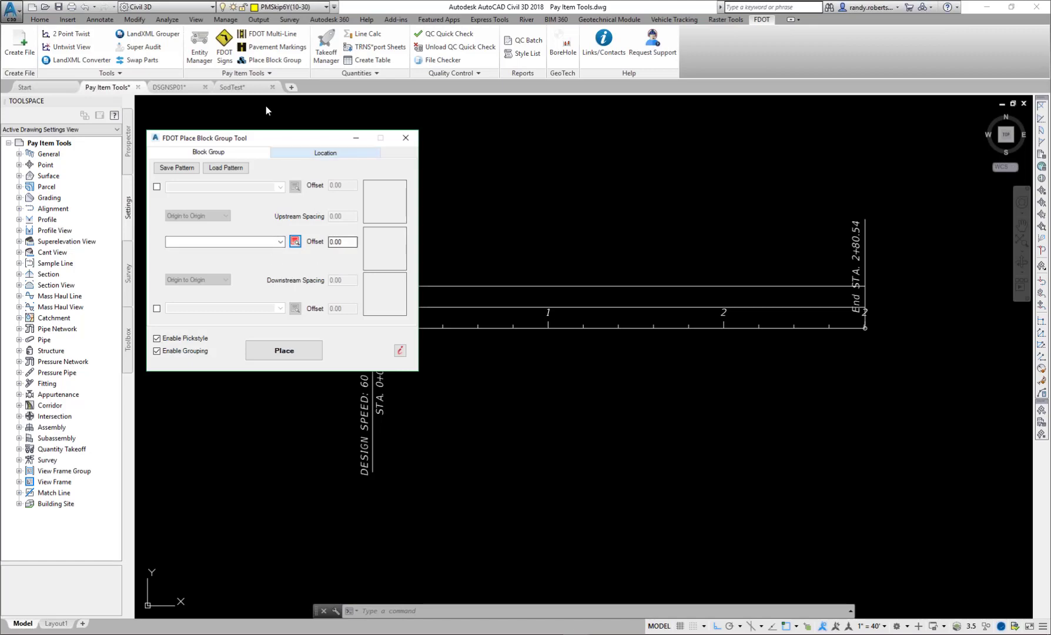
click(405, 138)
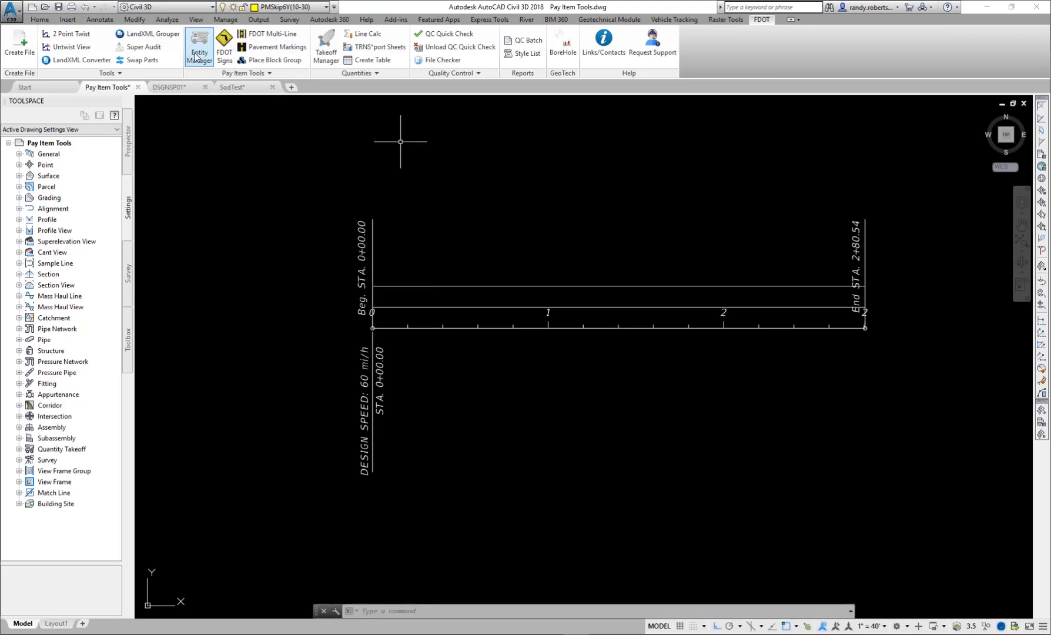
- From the Entity Manager, launch the Pavement Marking Tool for pay item 0710 11231, Yellow, Skip/Dotted, 6" (10/30), and close it without drawing stripes
click(196, 57)
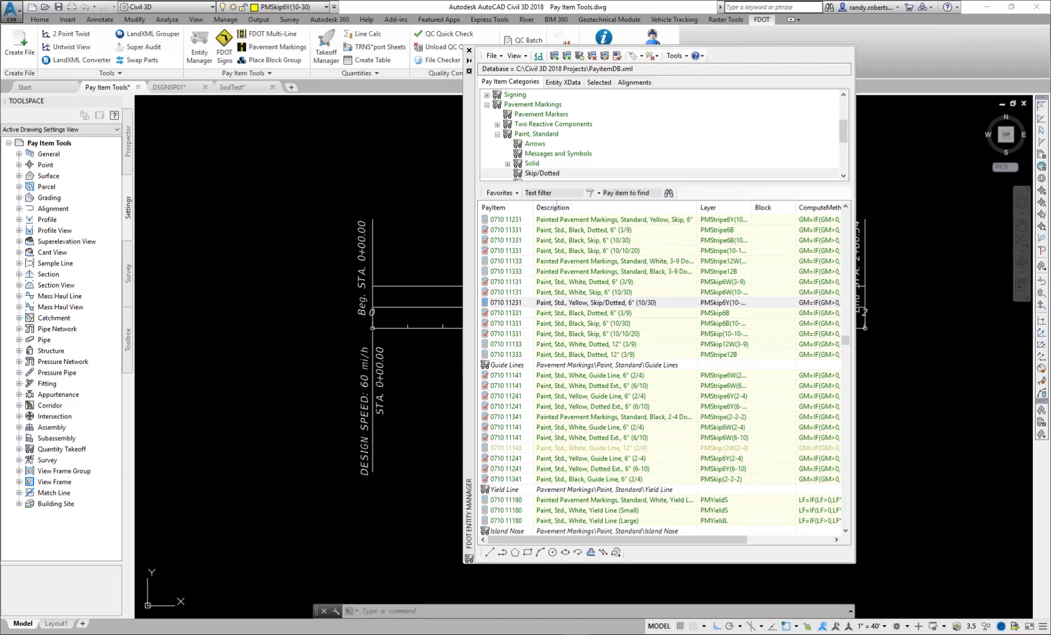
right_click(556, 303)
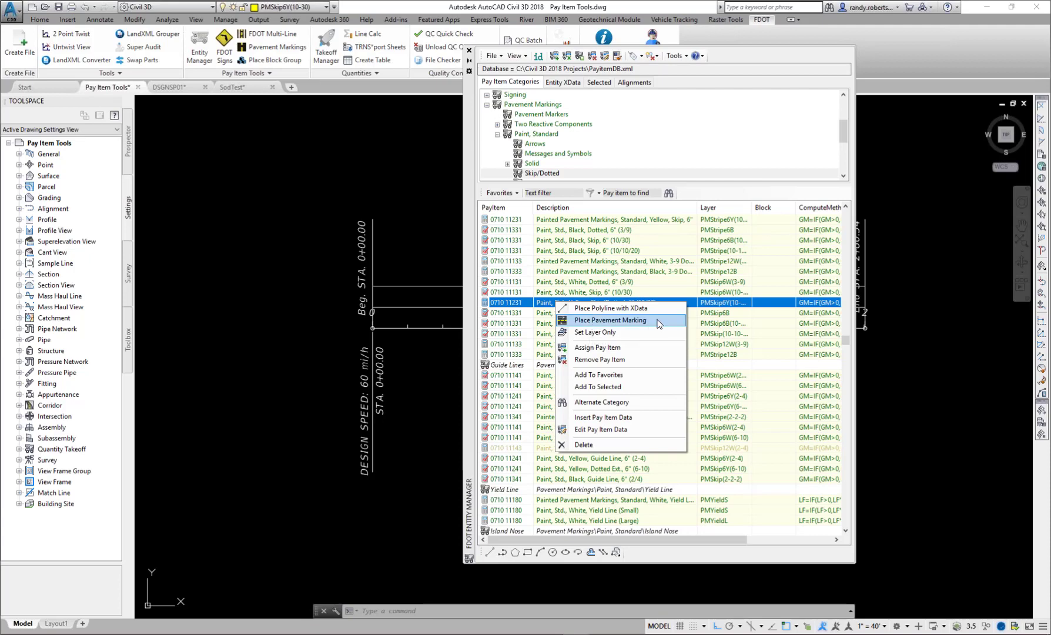
click(627, 321)
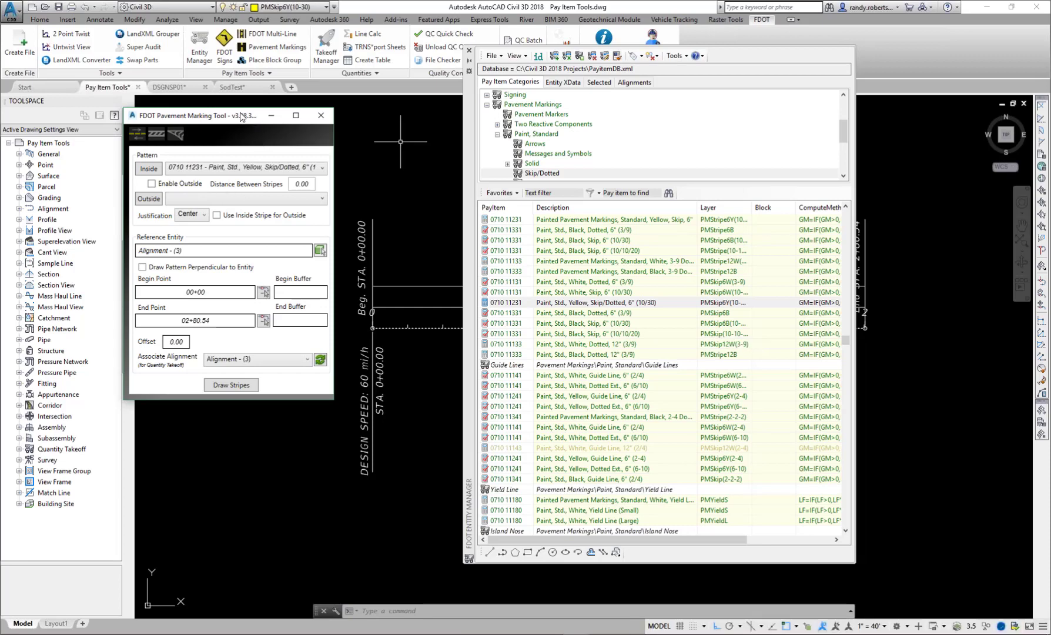
click(320, 117)
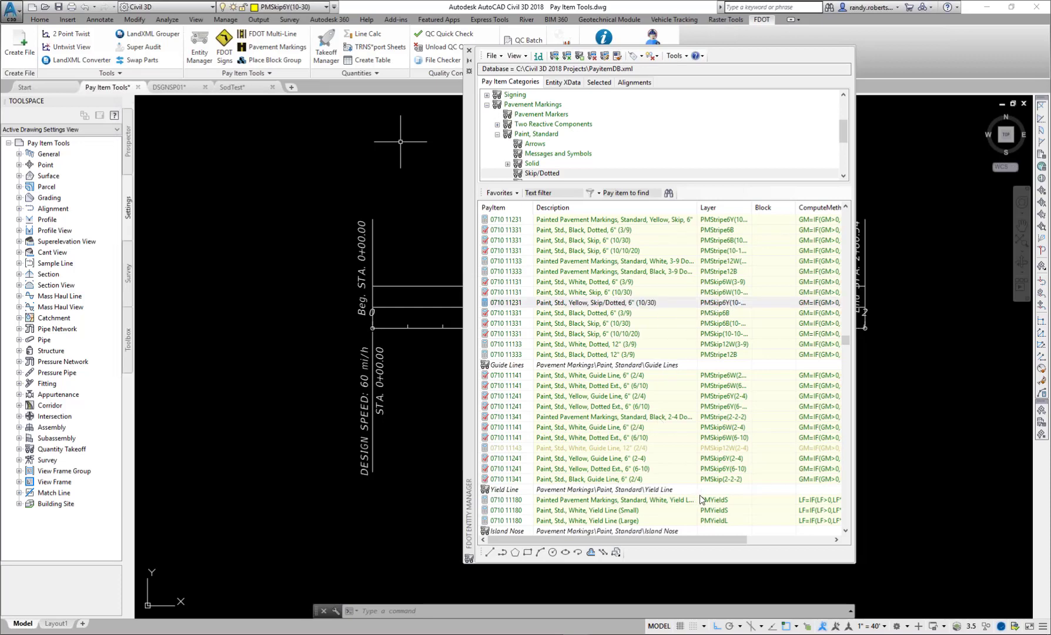
- From the Entity Manager, launch Place Block Group for pay item 0711 11170, Thermo., Std., Arrows (Merge), and close it without placing anything
scroll(665, 500, down, 6)
click(609, 448)
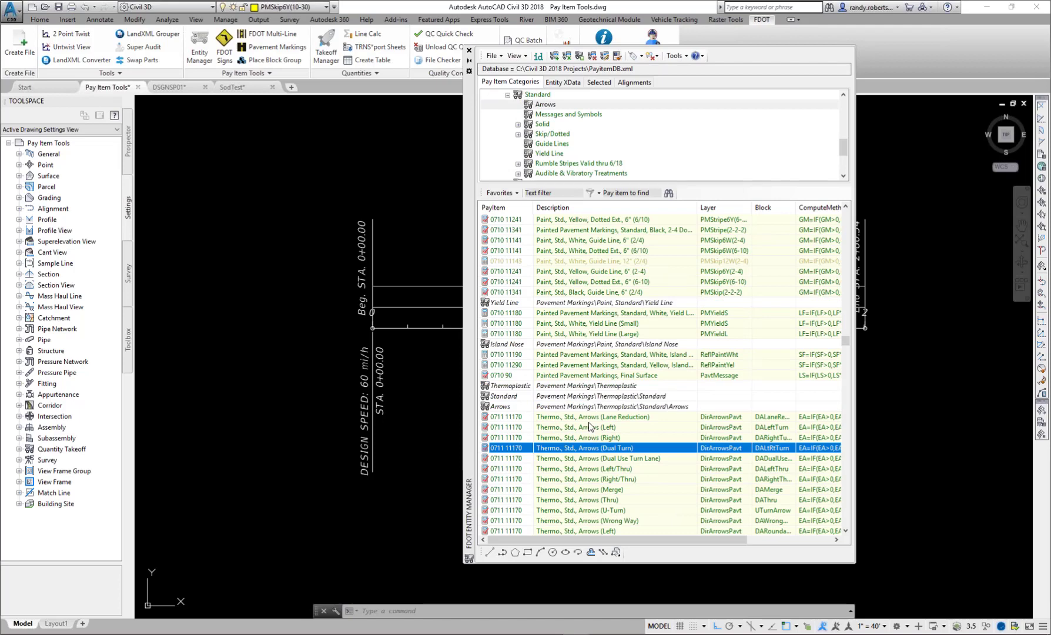
click(579, 489)
right_click(579, 489)
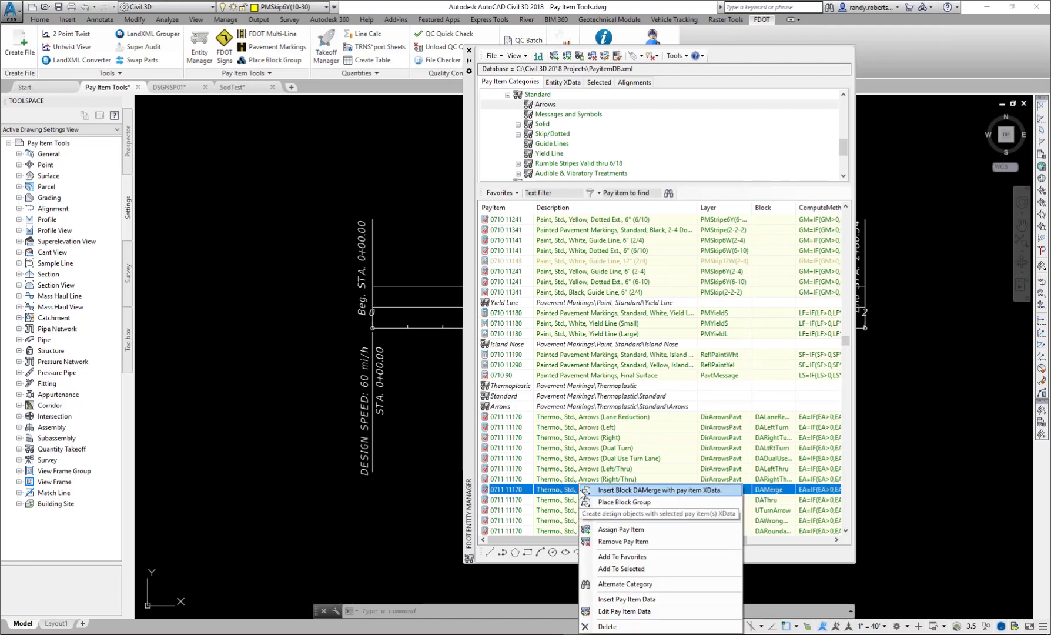
click(638, 503)
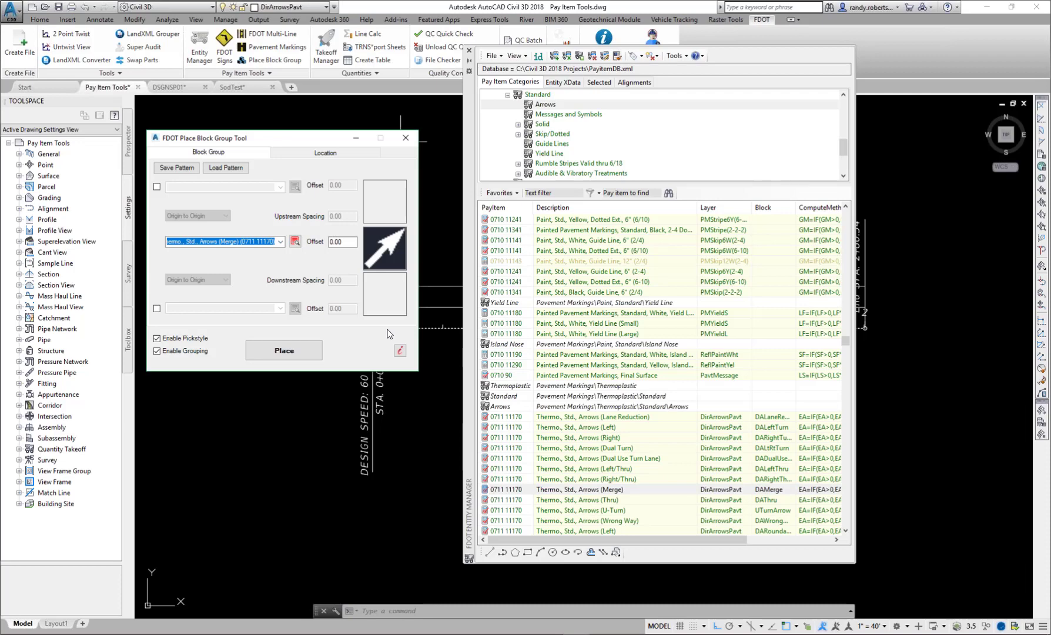
click(406, 138)
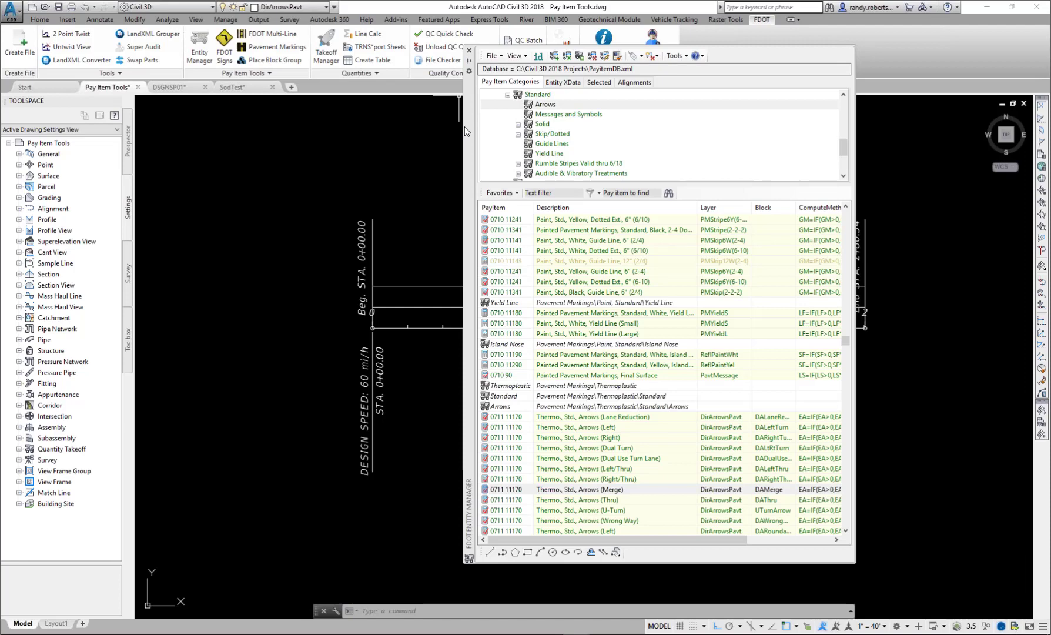
- Set the Takeoff Manager's report extents to Current Drawing and include the whole 520-522 concrete category in the pay item filters
click(623, 120)
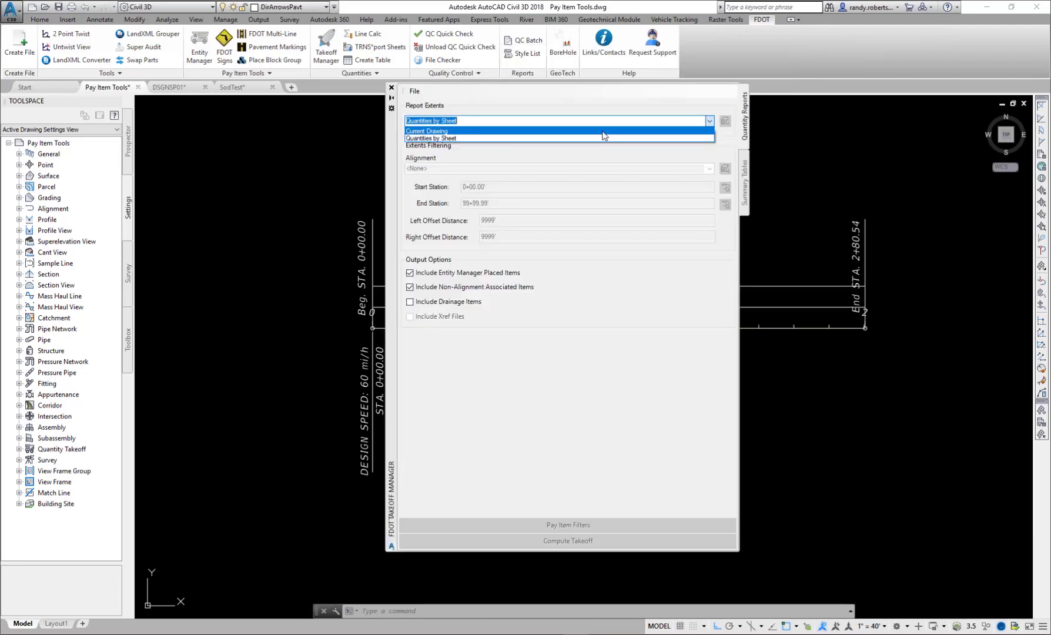
click(604, 132)
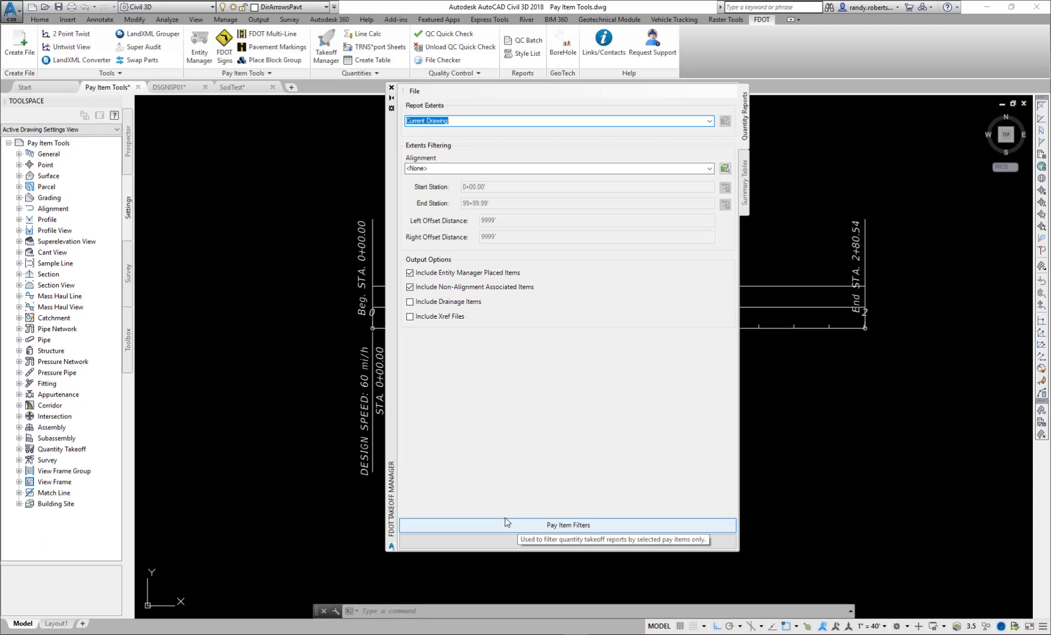
click(571, 524)
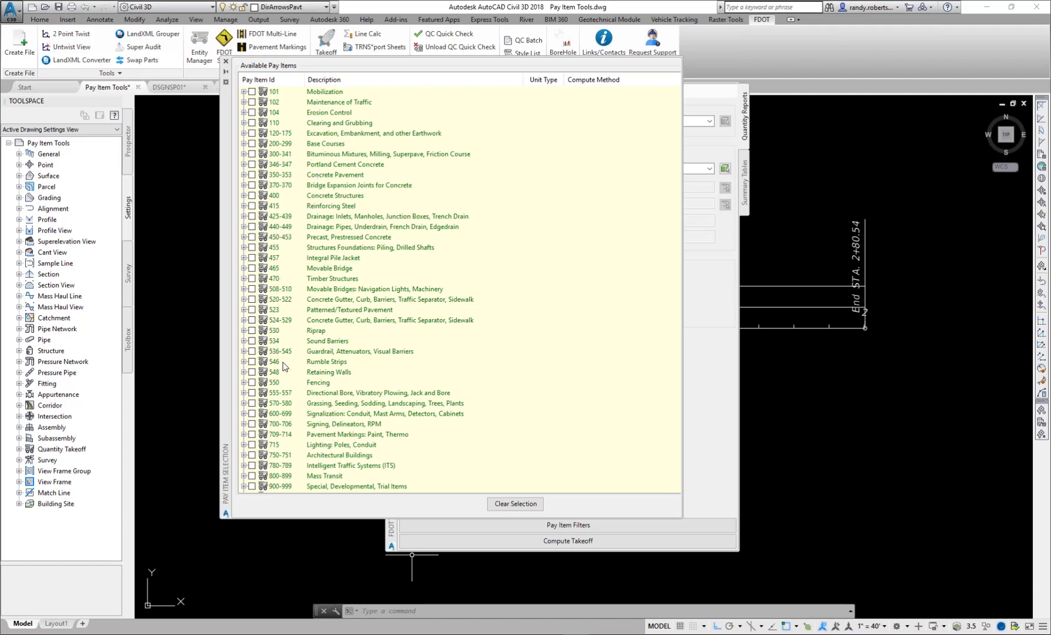
click(244, 300)
click(252, 91)
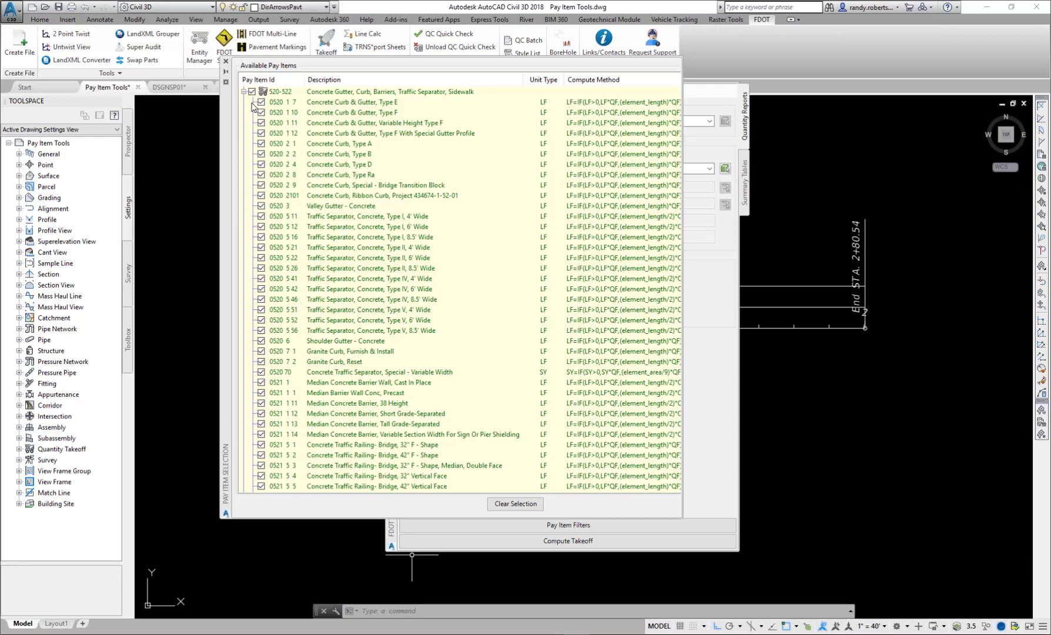
- Narrow the 520-522 filter to only 0520 5 11, Traffic Separator, Concrete, Type I, 4' Wide, and close the pay item selection
scroll(254, 100, down, 12)
scroll(337, 442, down, 15)
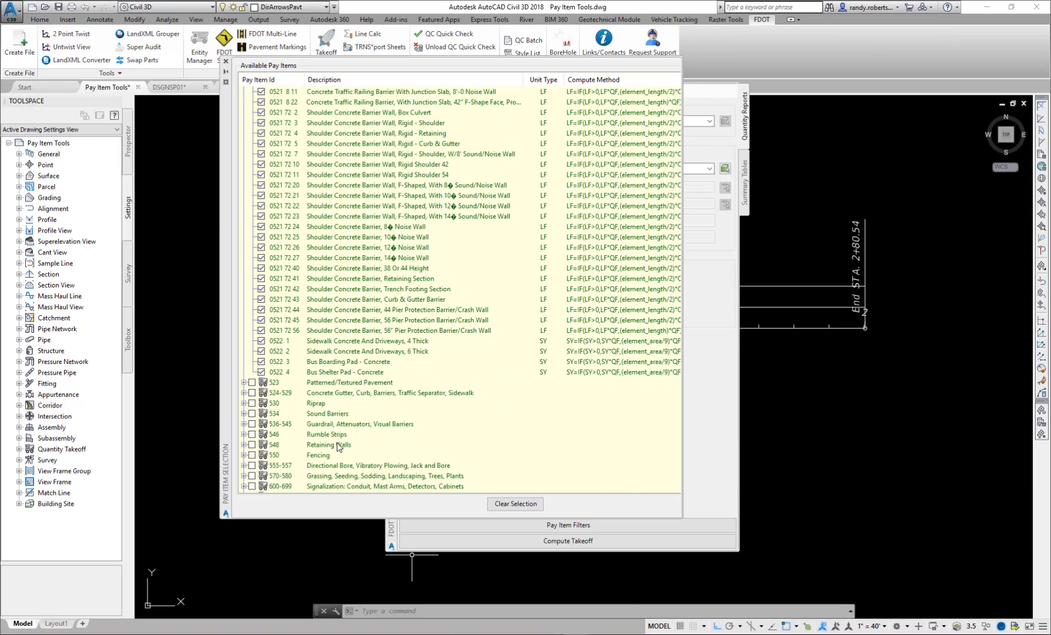
scroll(338, 447, up, 12)
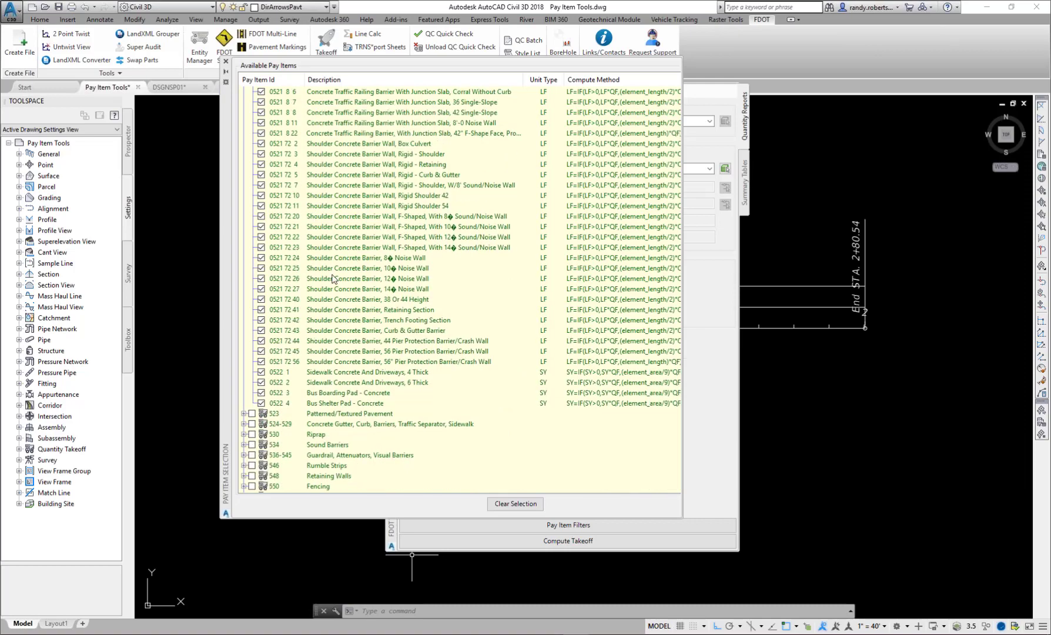
scroll(333, 279, up, 13)
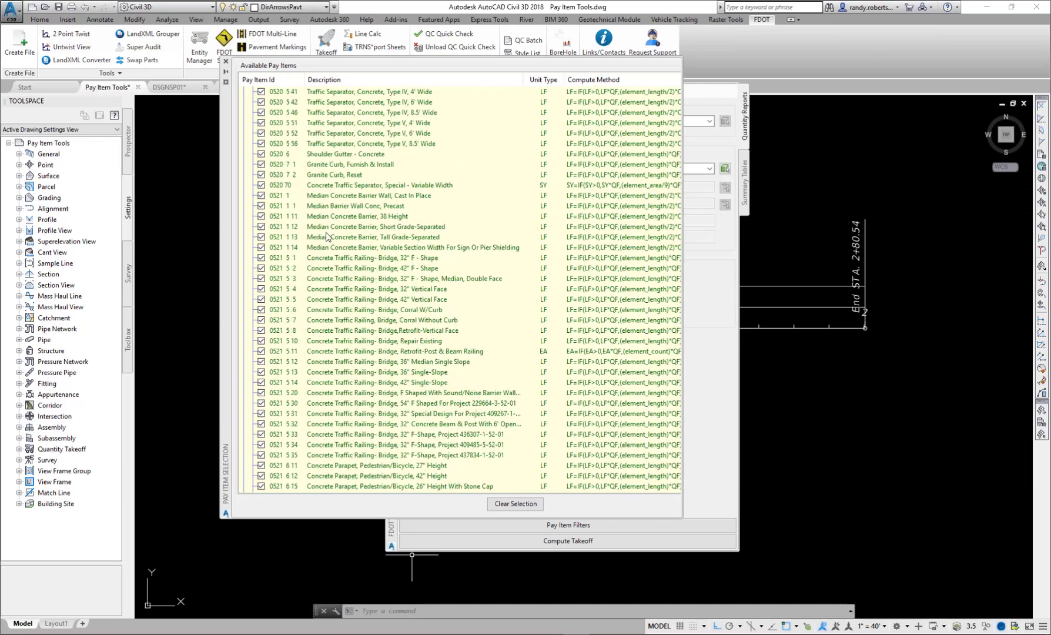
click(251, 185)
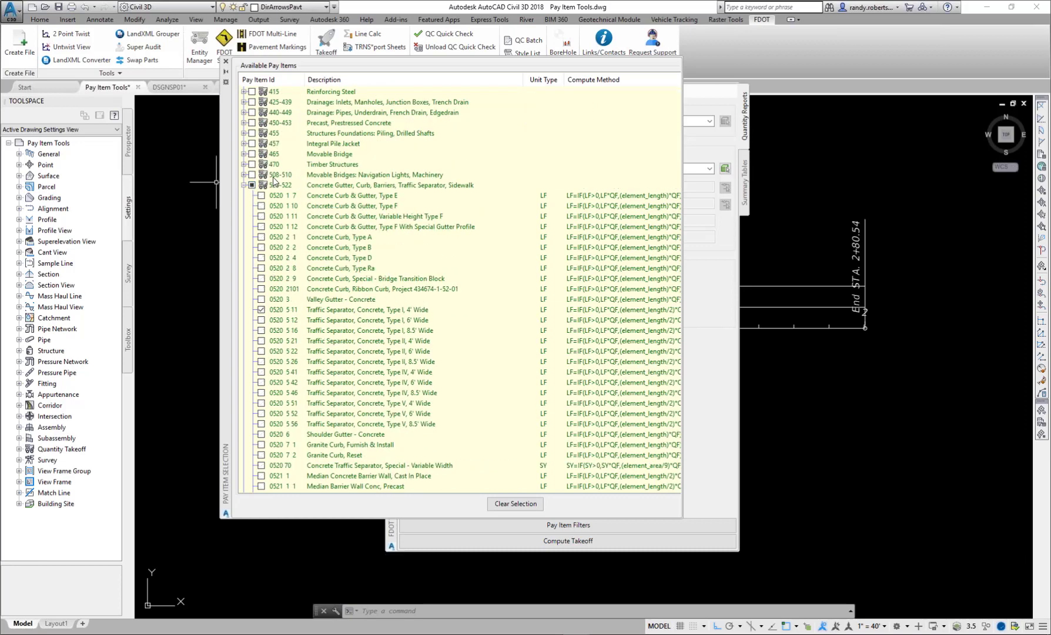
click(226, 62)
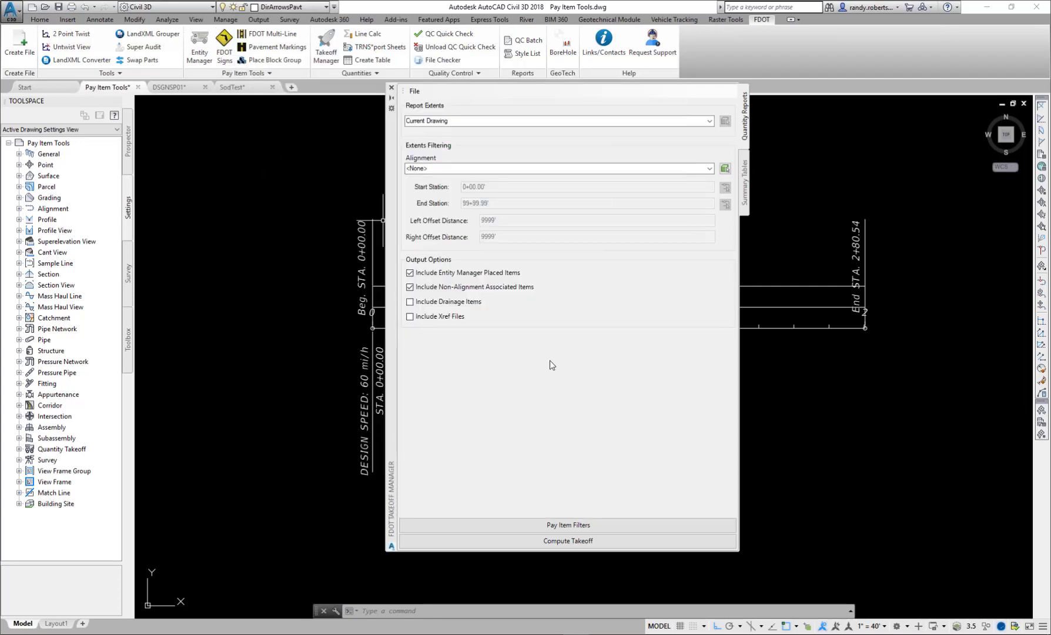
- Reopen the pay item filters to check the selection, and close both the filters and the Takeoff Manager without computing a takeoff
click(546, 525)
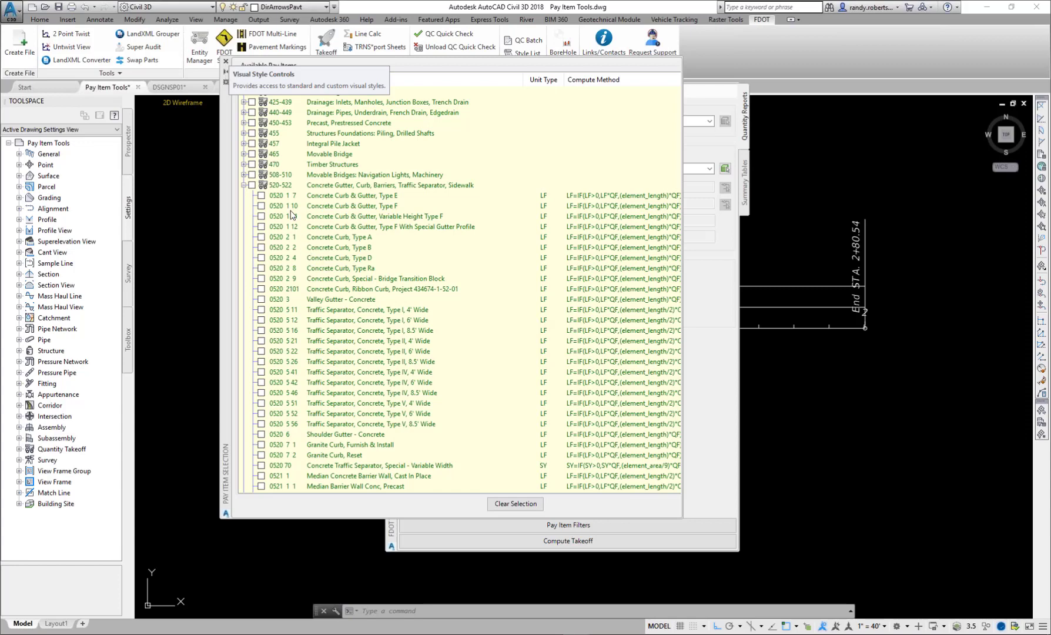
click(226, 63)
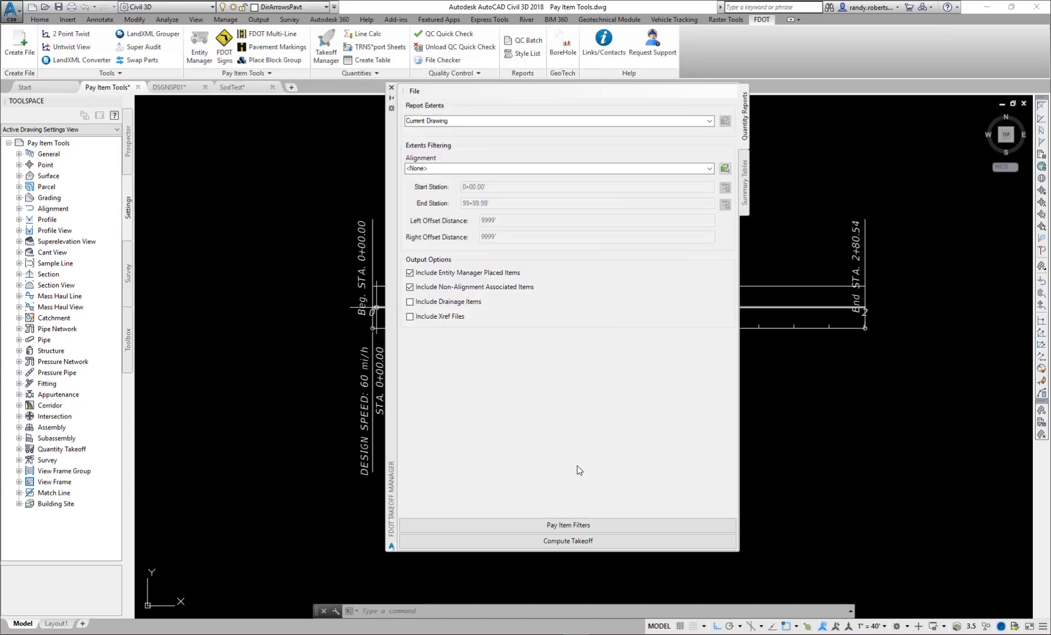
click(392, 89)
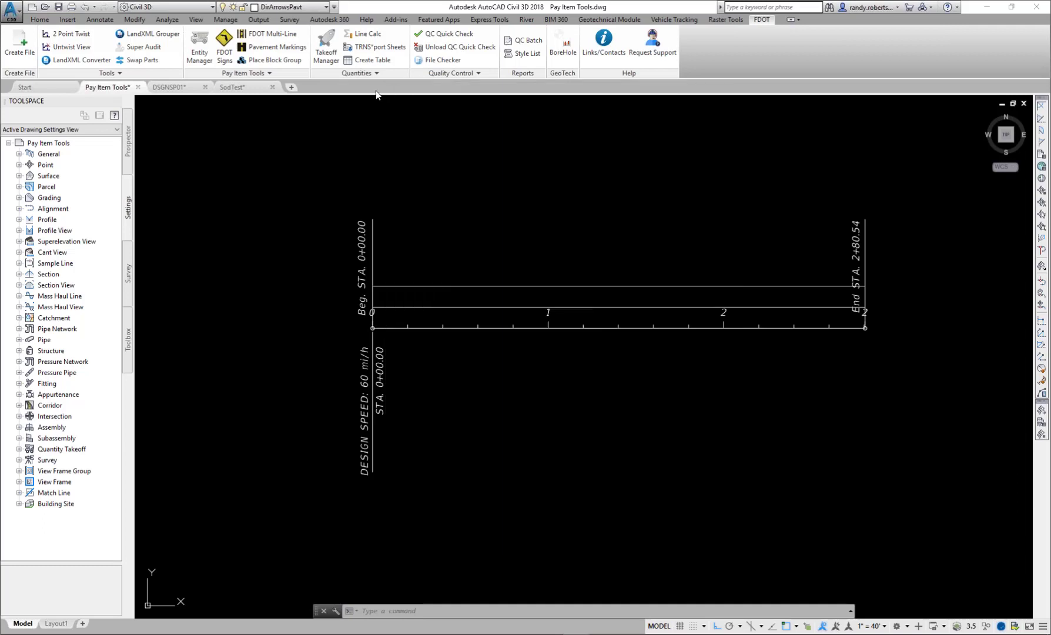
- Switch to the DSGNSP01 drawing and examine the overall arrangement of its signing and pavement marking sheets
click(167, 88)
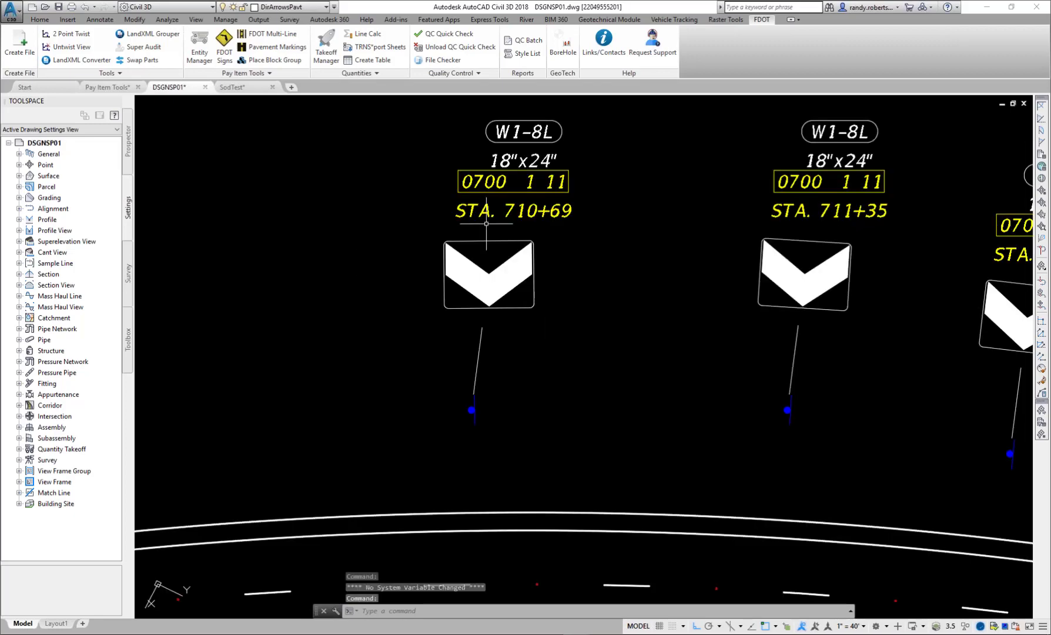
scroll(608, 310, down, 10)
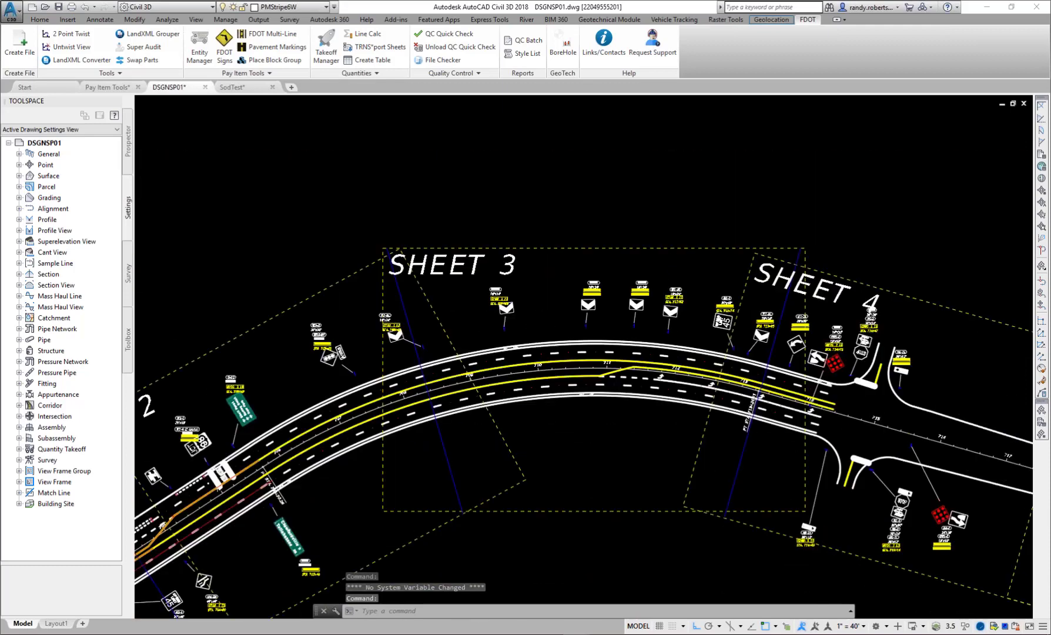
scroll(477, 330, down, 5)
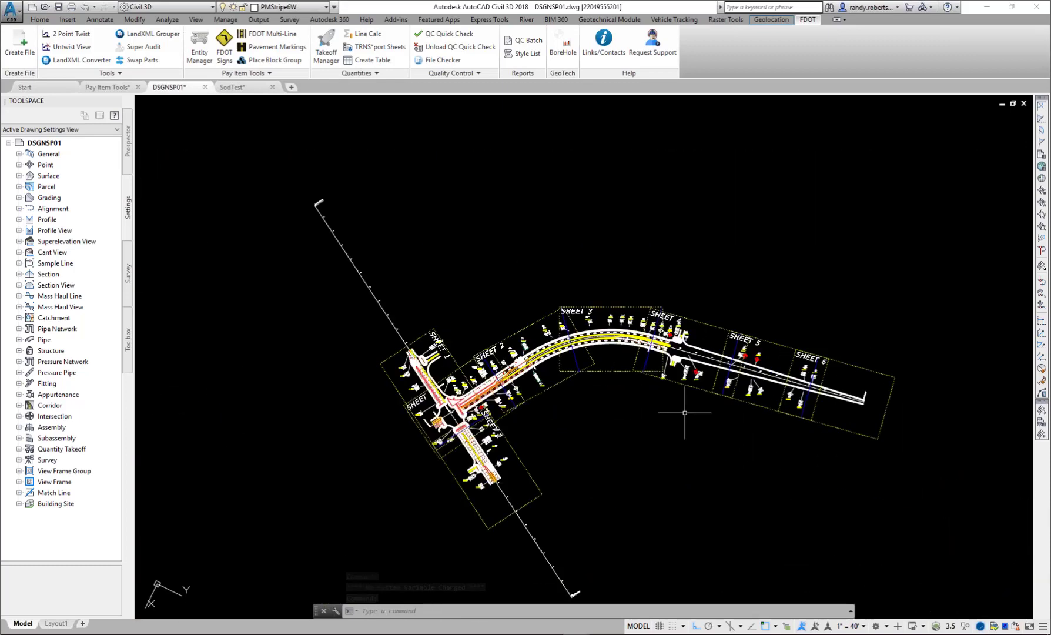
mouse_move(727, 460)
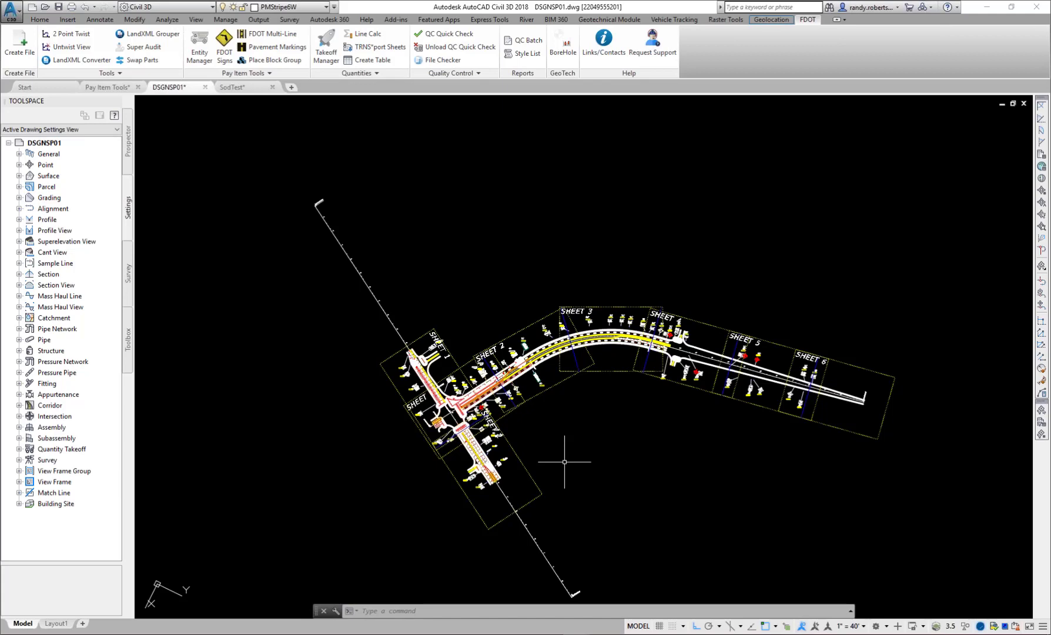
mouse_move(582, 453)
mouse_move(464, 415)
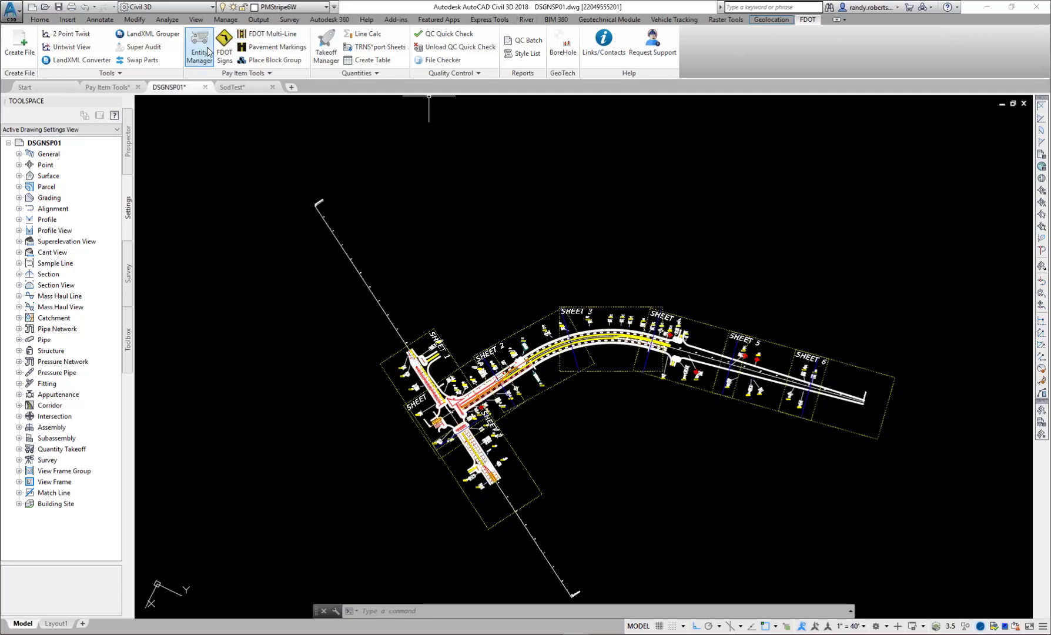
- Open the Takeoff Manager with report extents Quantities by Sheet, and place the Quantities By Sheet dialog clear of the sheet layout
click(322, 58)
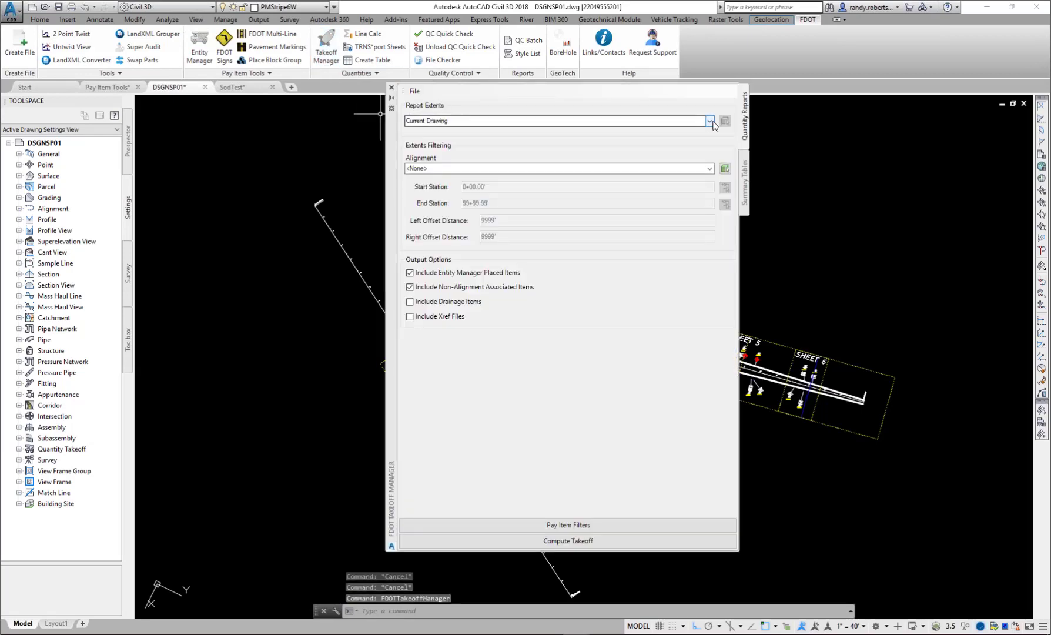
click(710, 122)
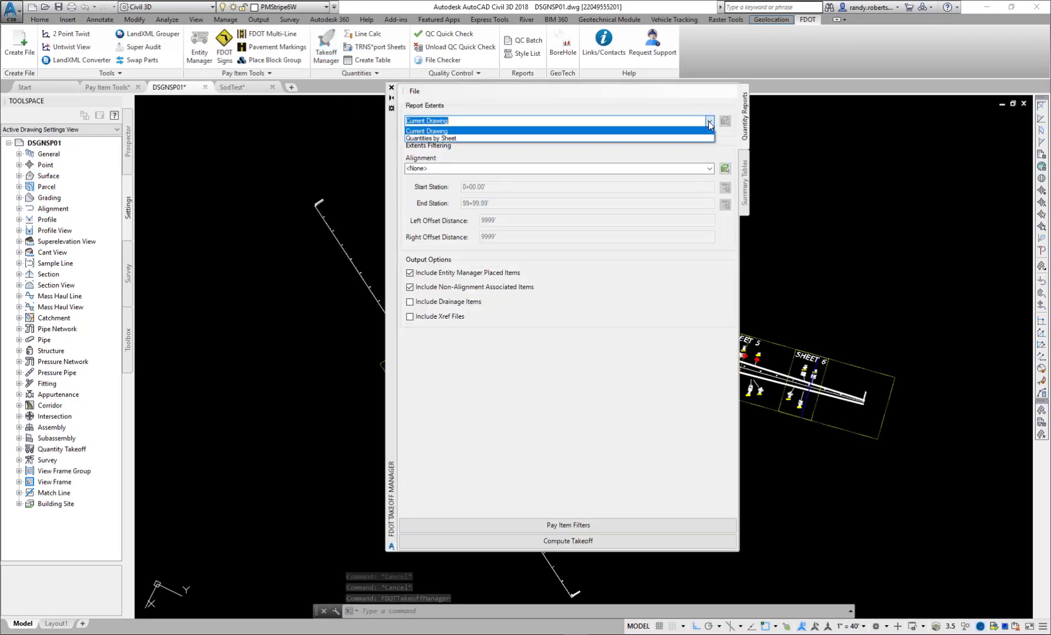
click(436, 139)
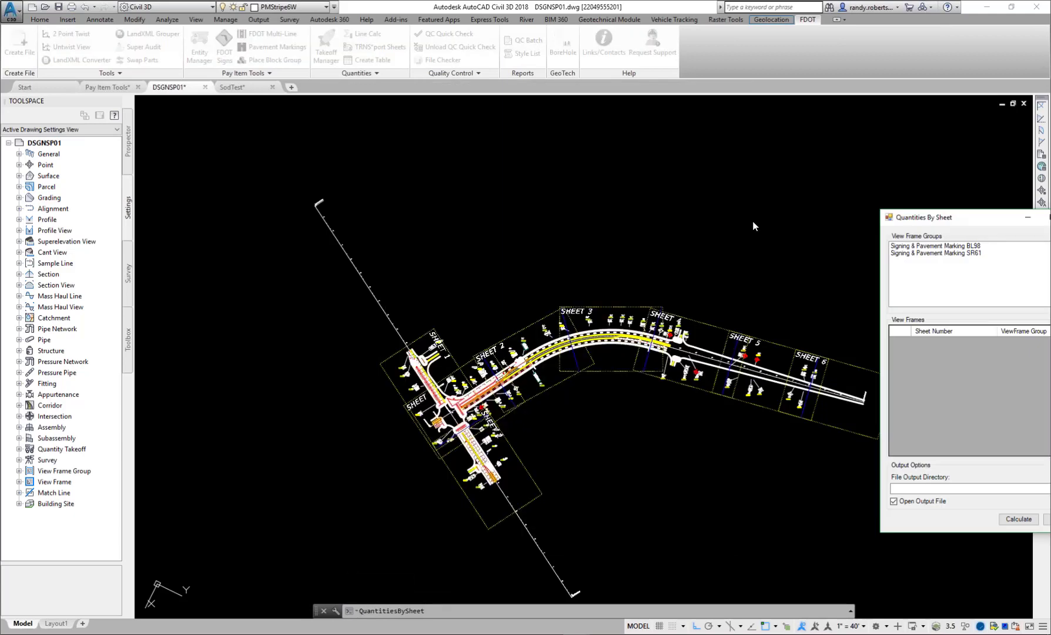
mouse_move(969, 214)
mouse_down()
mouse_move(273, 246)
mouse_move(223, 264)
mouse_up()
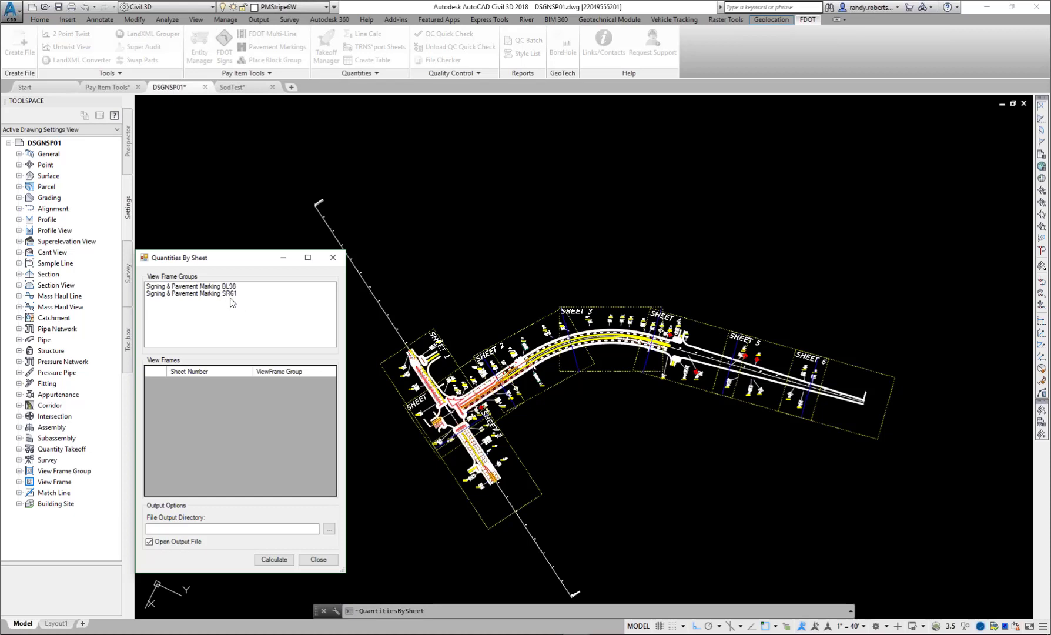
- Review the view frames of the Signing & Pavement Marking SR61 group, and leave the Signing & Pavement Marking BL98 group selected
click(182, 287)
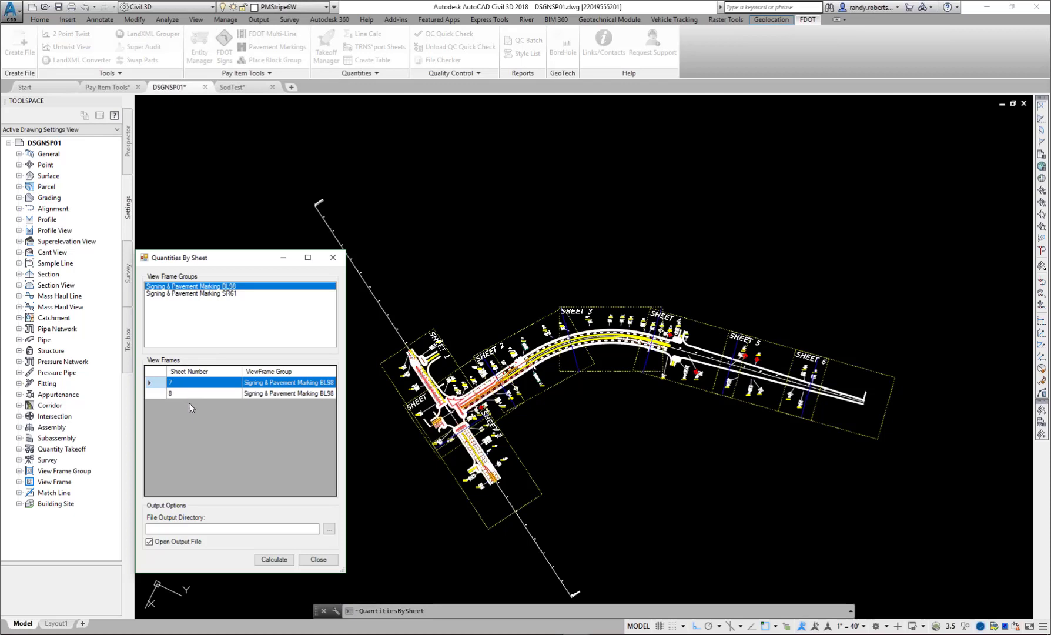
click(185, 294)
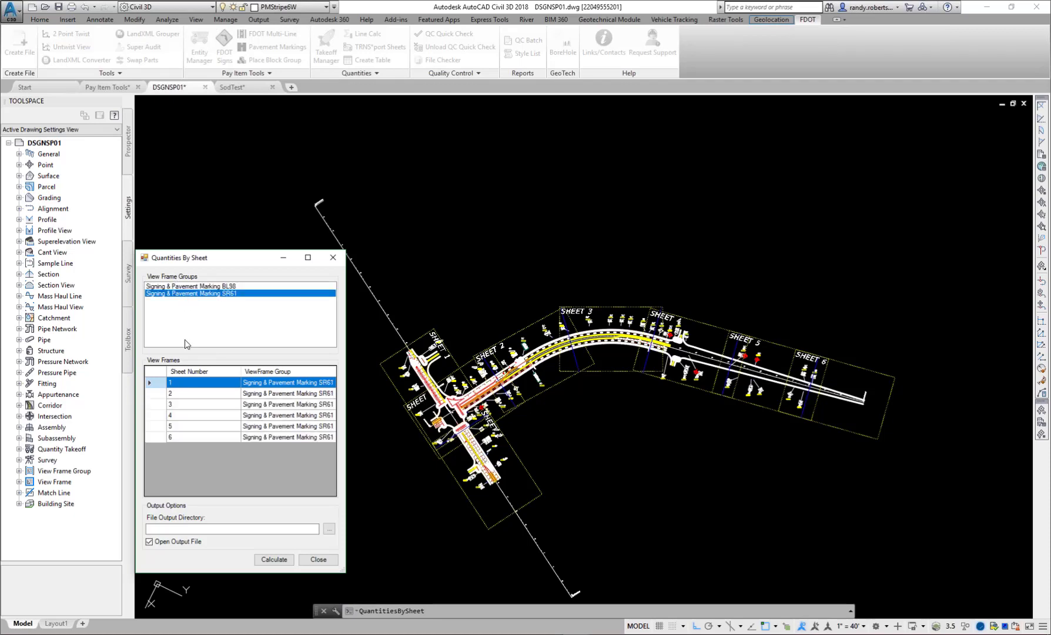
click(189, 287)
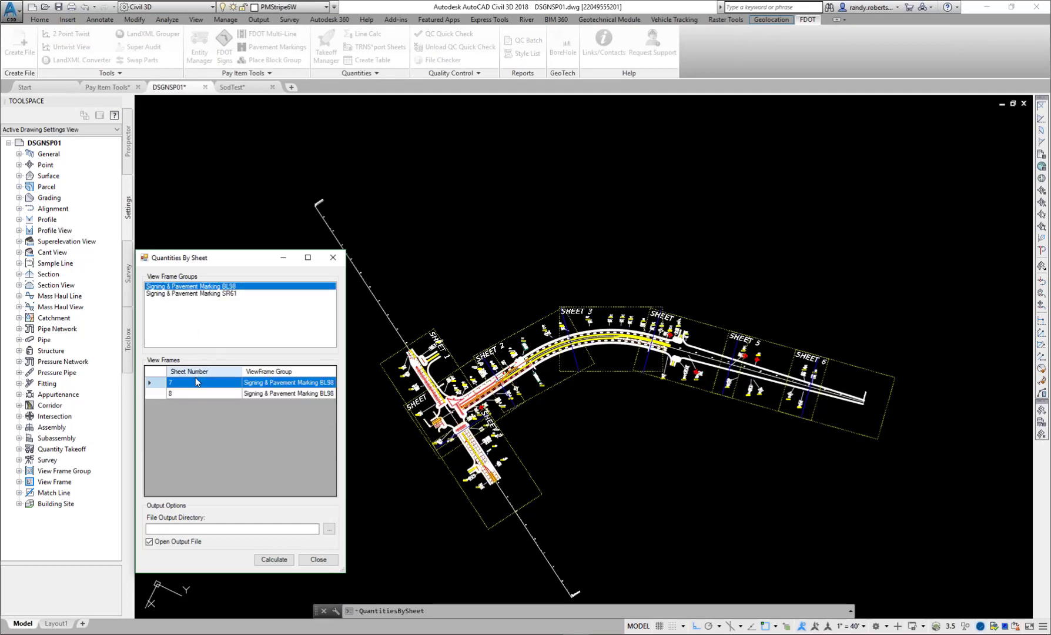
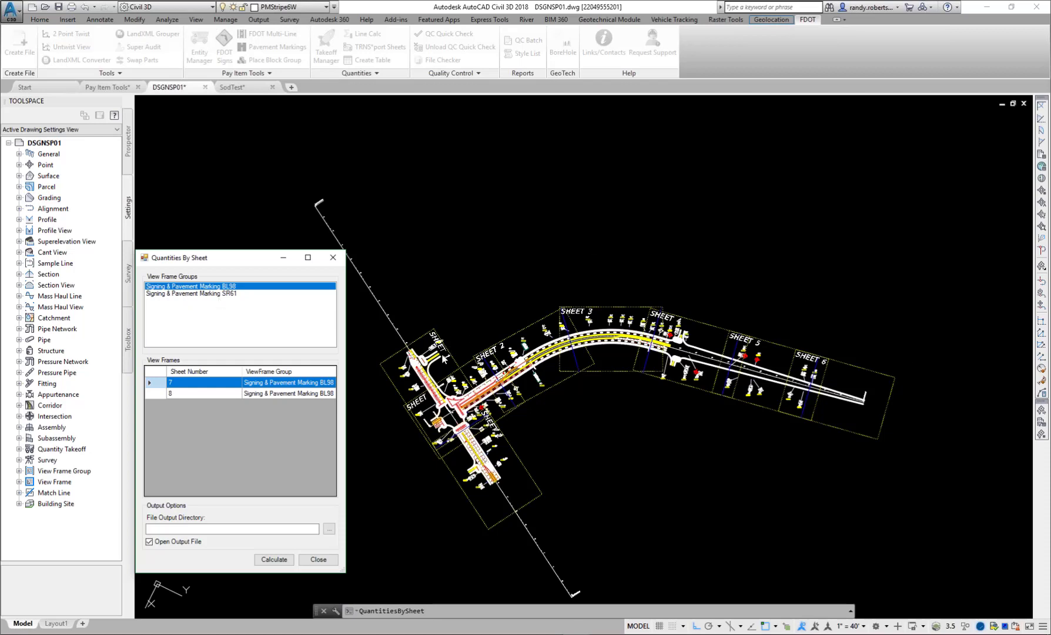
- Select all view frames across both view frame groups, and narrow the selection to sheet 8 of the Signing & Pavement Marking BL98 group
ctrl+click(188, 293)
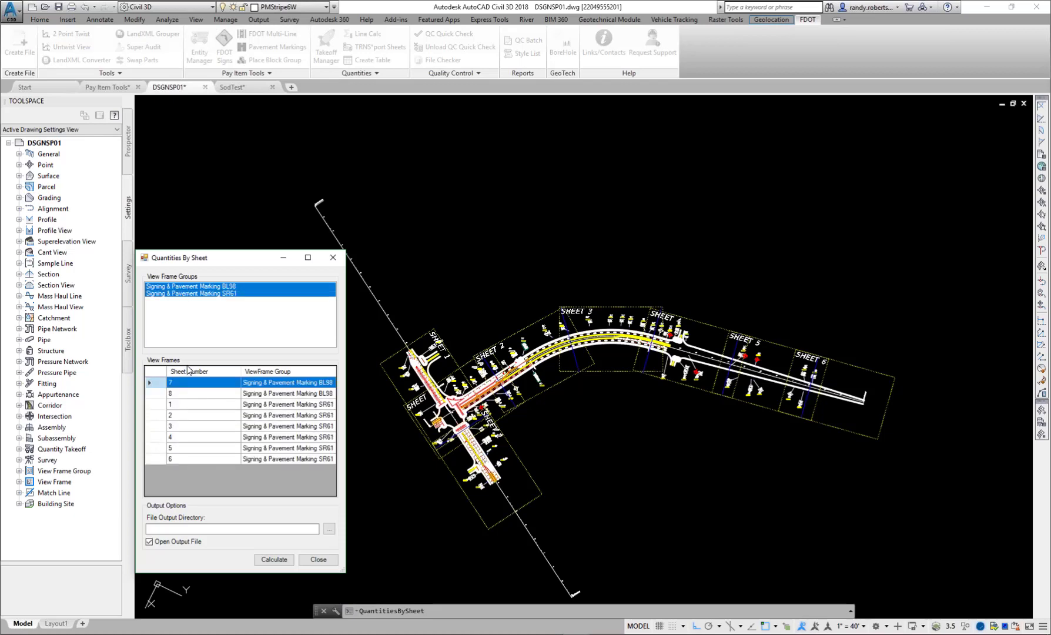
ctrl+click(180, 293)
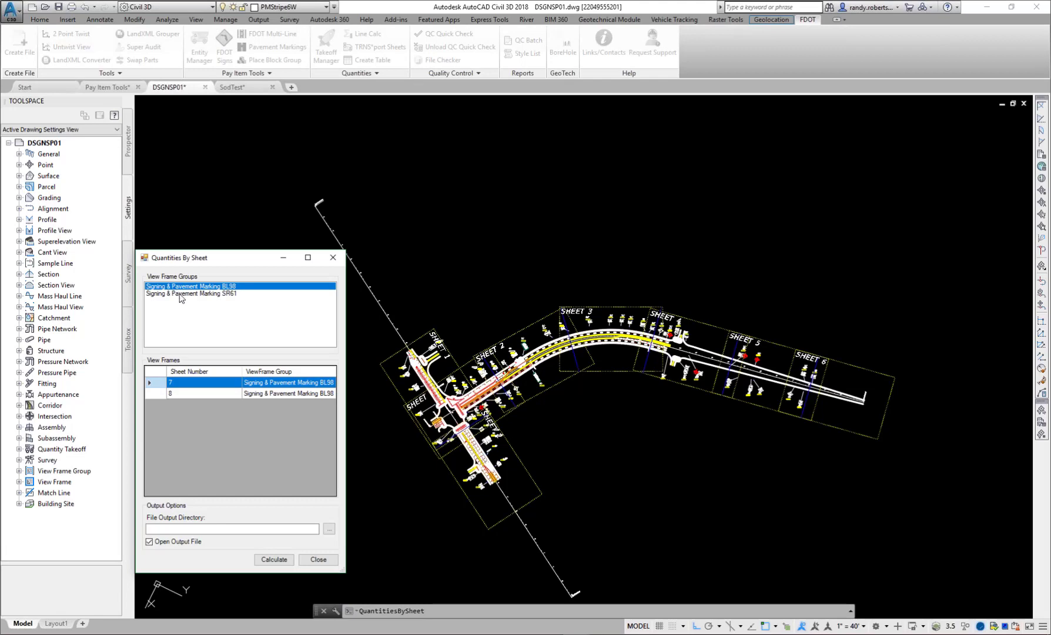
ctrl+click(180, 293)
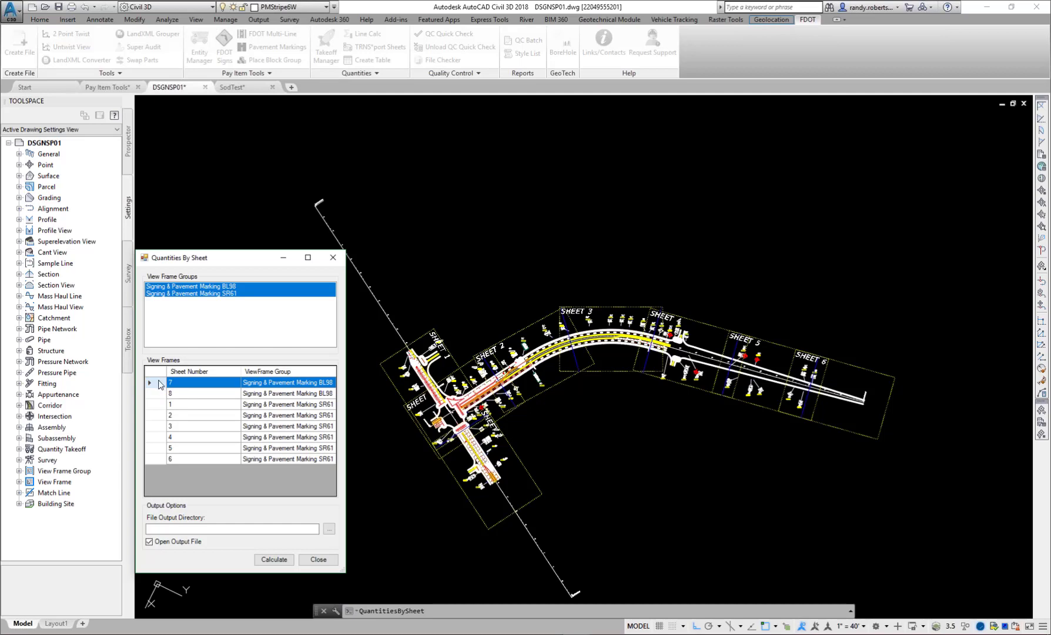
drag(158, 384, 156, 459)
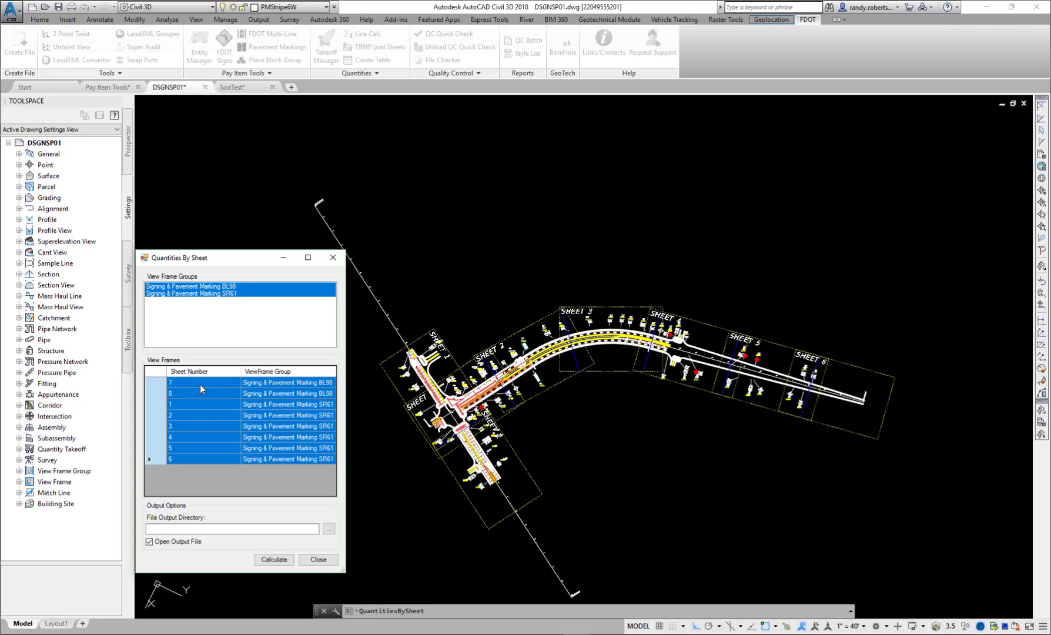
click(181, 287)
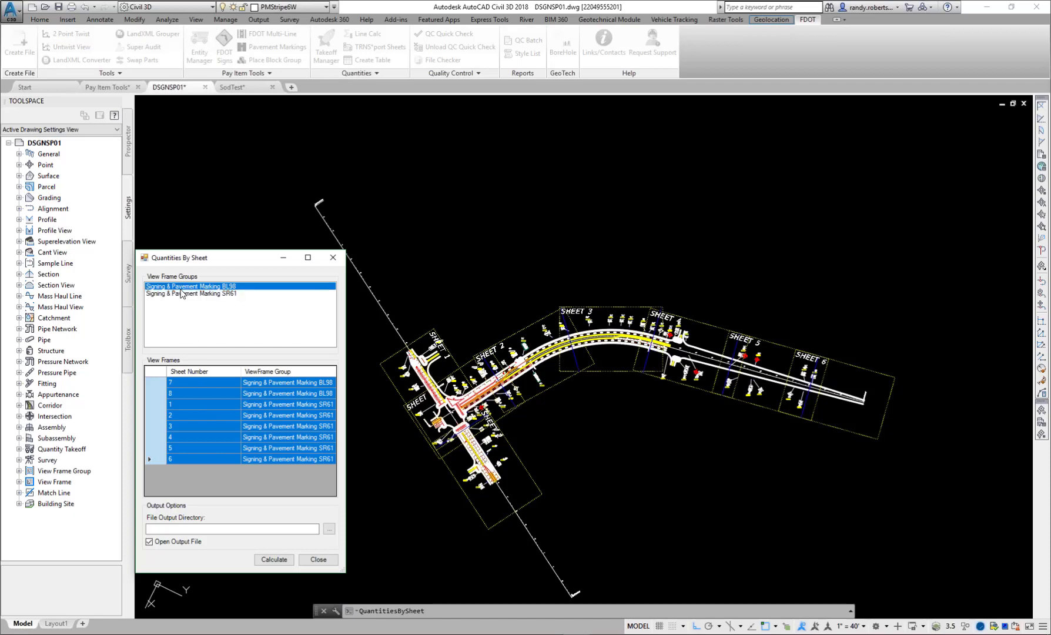
click(156, 394)
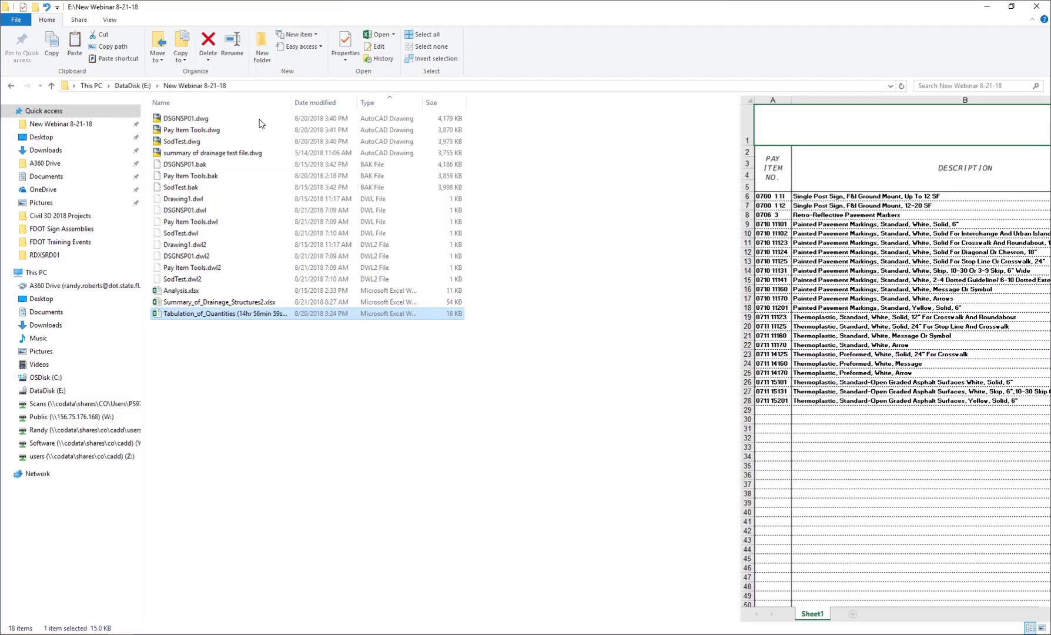
- Open the Tabulation_of_Quantities workbook in Excel and examine the pay items, sheet number columns, totals and footnote
double_click(207, 314)
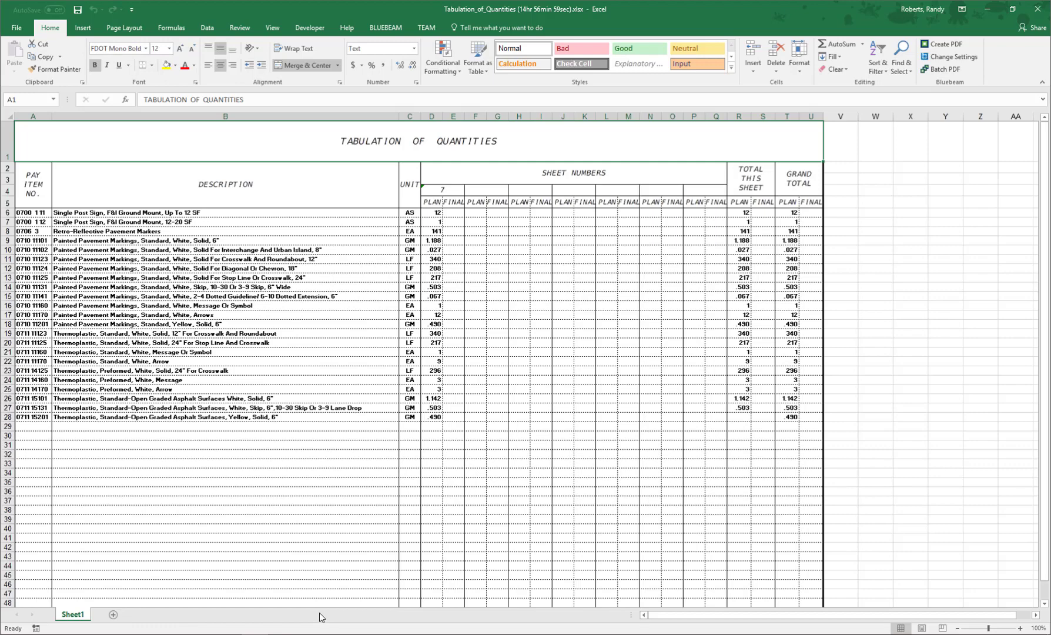
scroll(280, 386, down, 1)
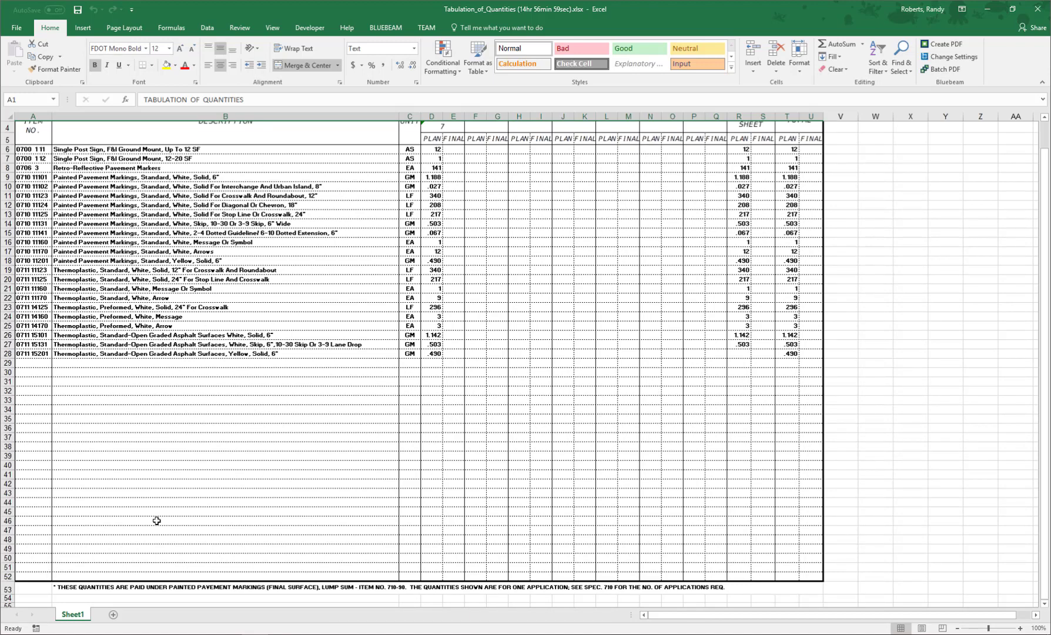
scroll(230, 509, up, 1)
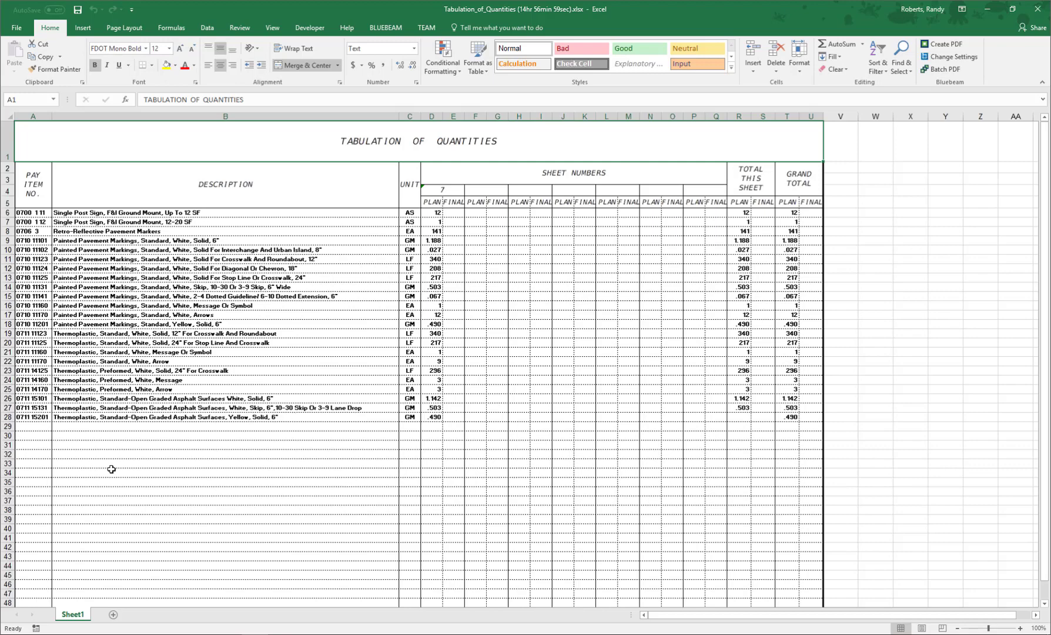
scroll(285, 427, down, 1)
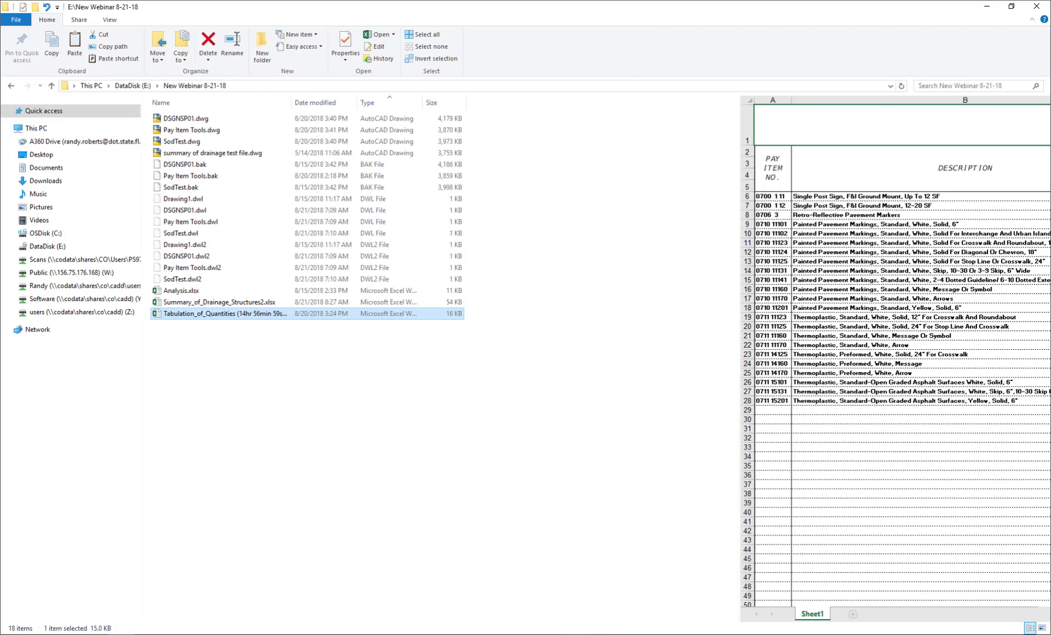
- Switch to the SodTest drawing in Civil 3D and open the Entity Manager, narrowed and placed clear of the turf shapes
click(577, 634)
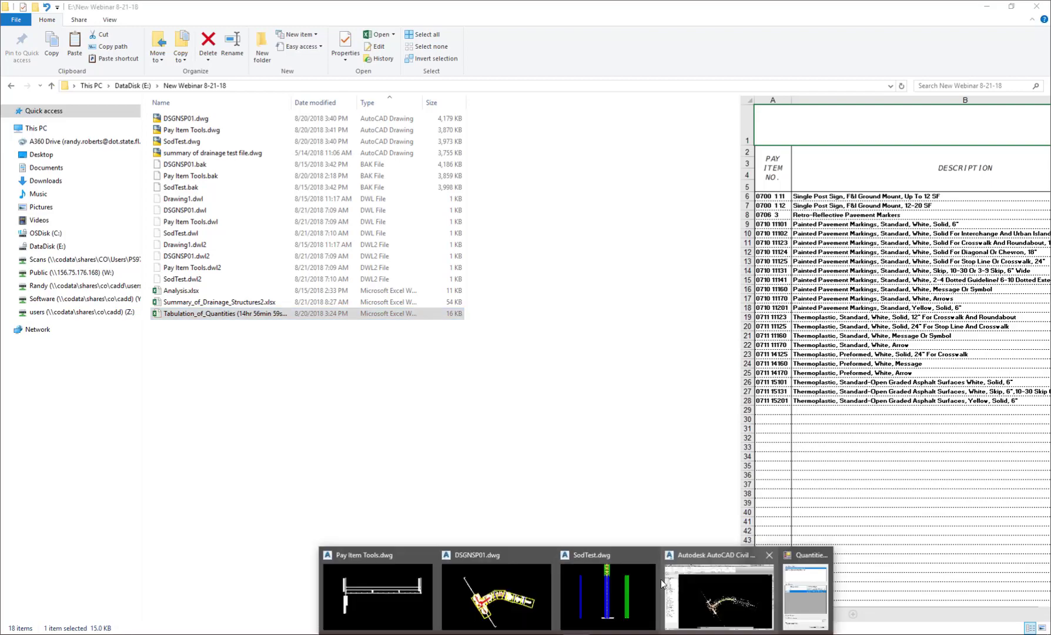
click(576, 602)
key(alt+Tab)
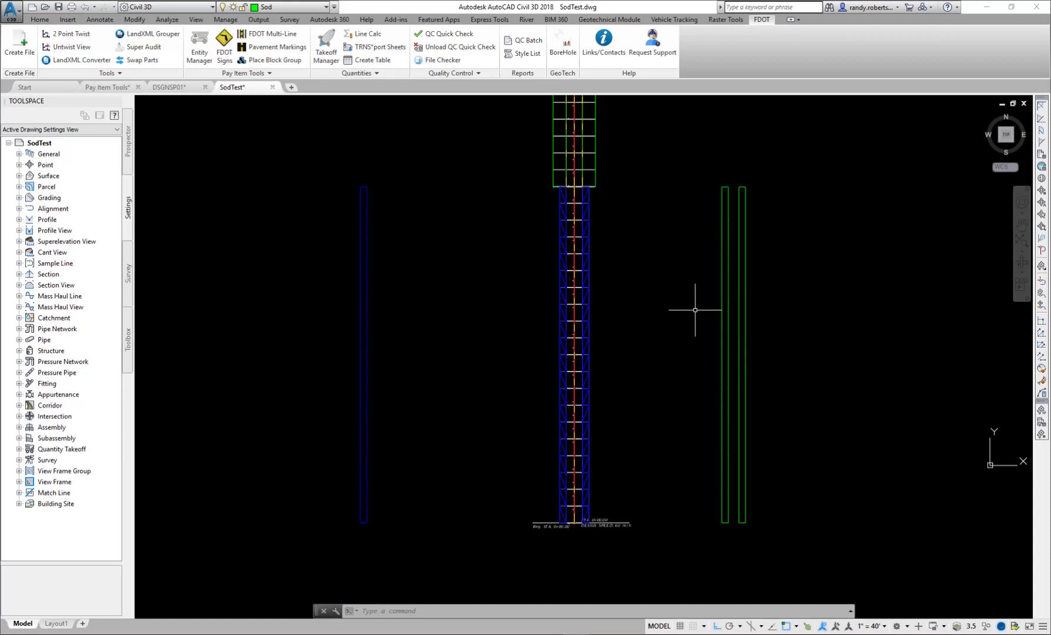
click(199, 53)
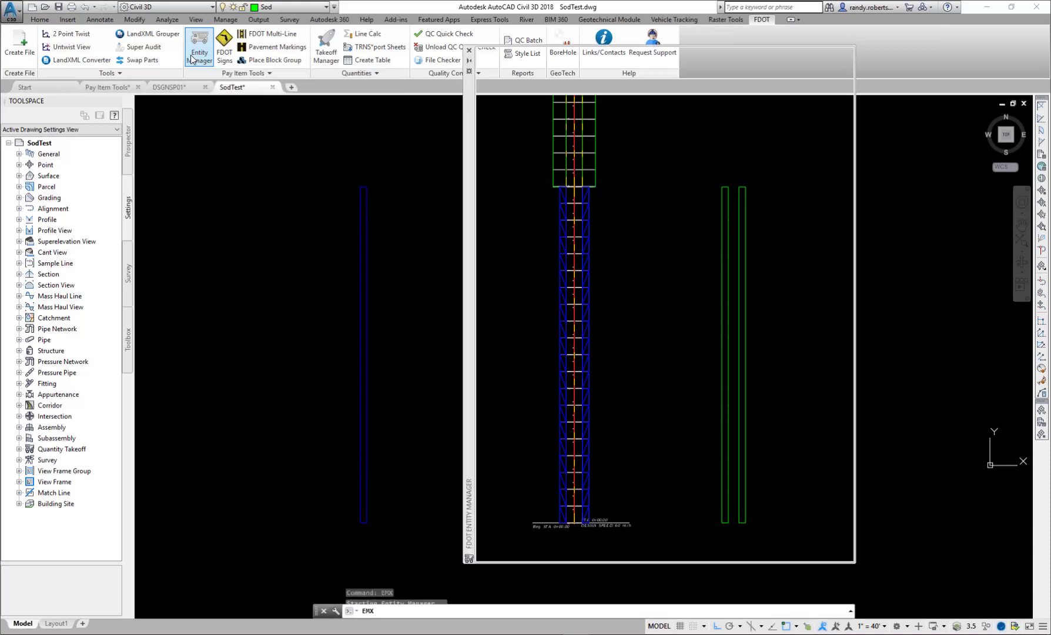
mouse_move(469, 192)
mouse_down()
mouse_move(182, 188)
mouse_move(3, 213)
mouse_move(75, 201)
mouse_up()
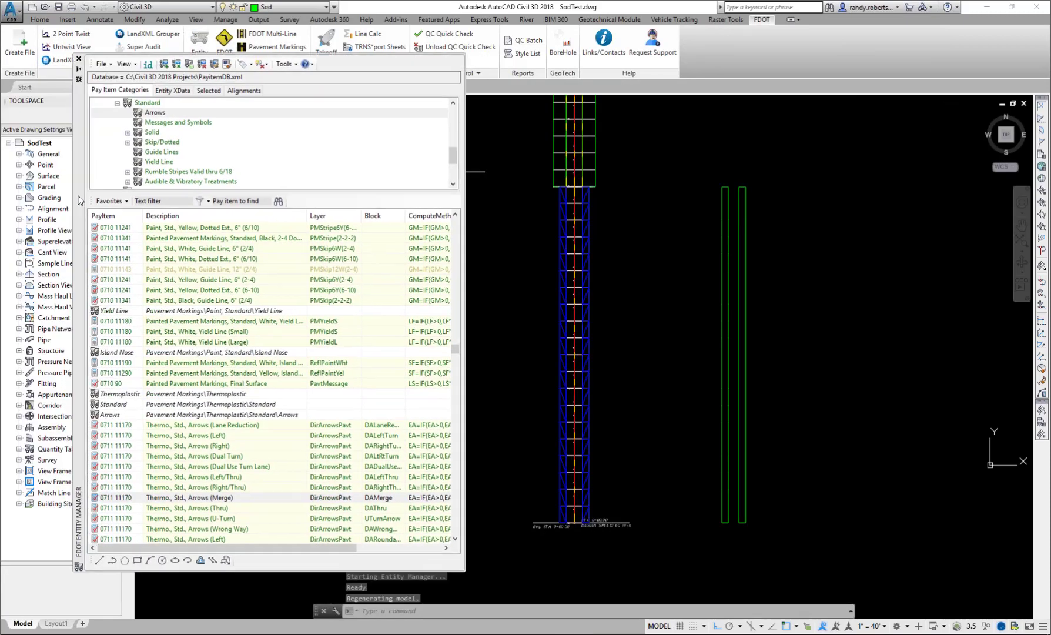
drag(465, 561, 330, 561)
- Inspect the pay item data of the first green turf shape, compare it with the second green shape, and clear the selection
mouse_move(739, 400)
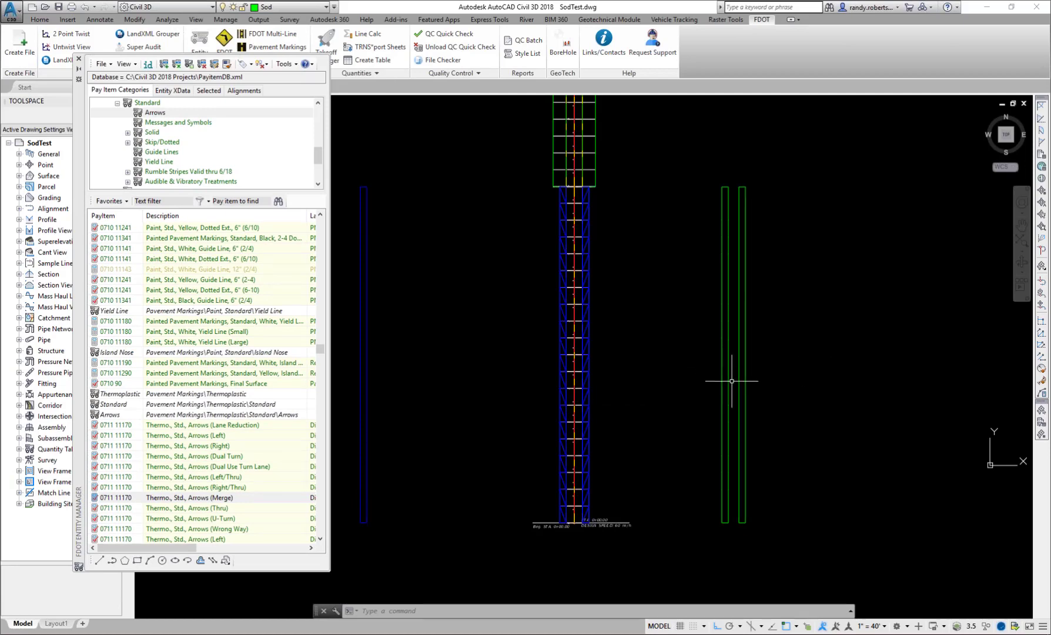
click(734, 380)
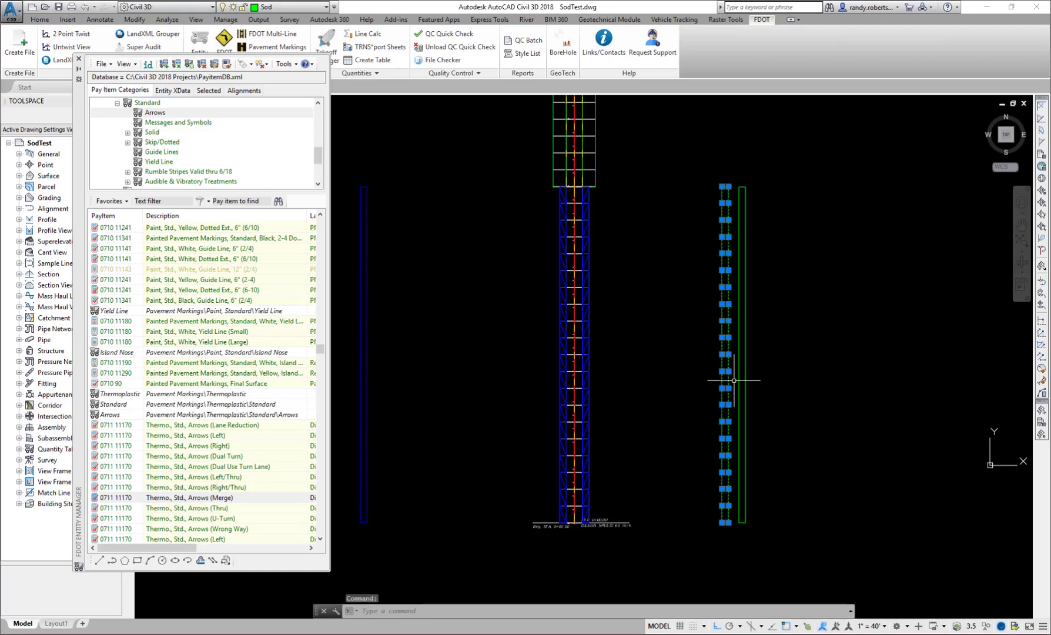
mouse_move(738, 380)
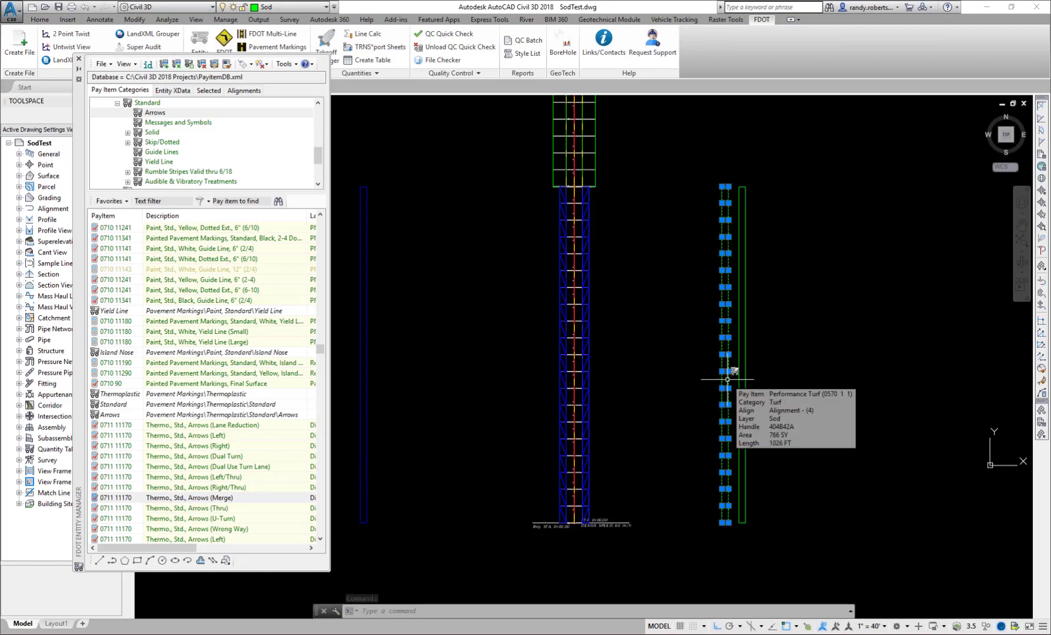
mouse_move(772, 382)
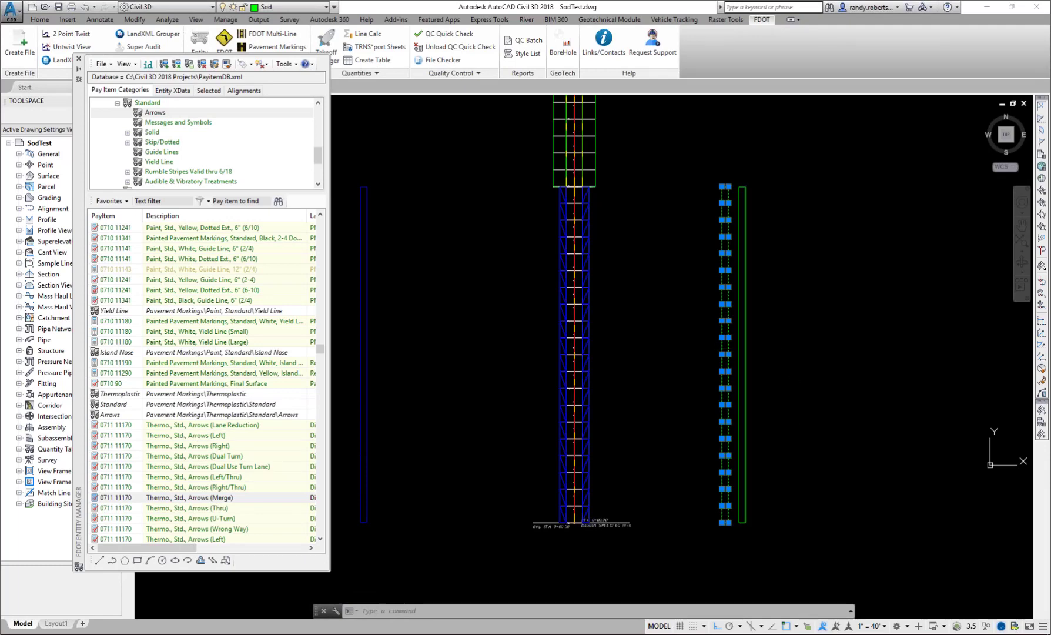
click(742, 352)
mouse_move(811, 365)
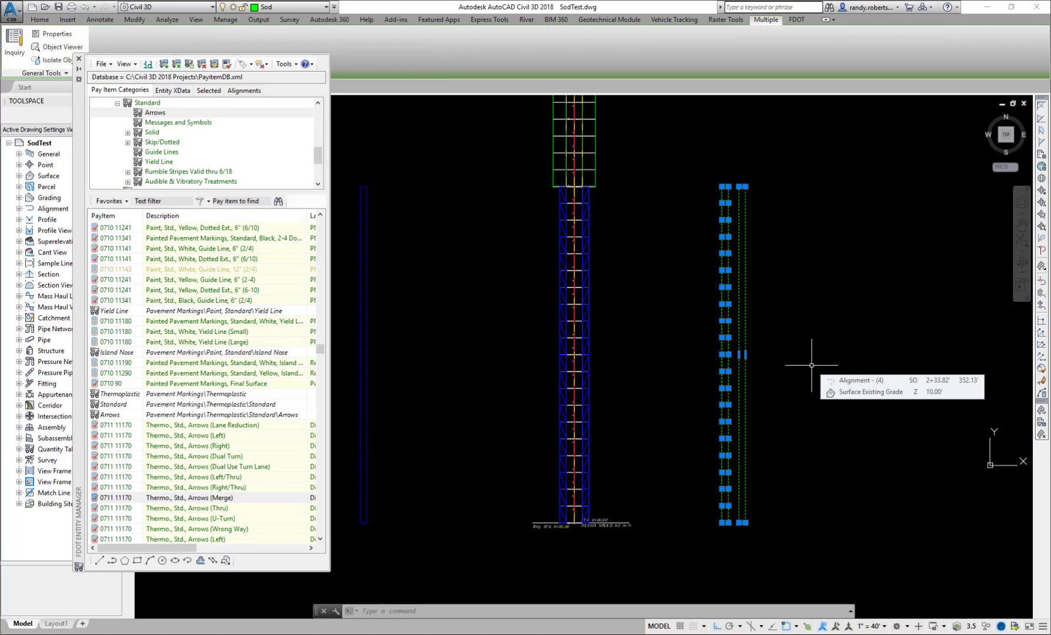
key(Escape)
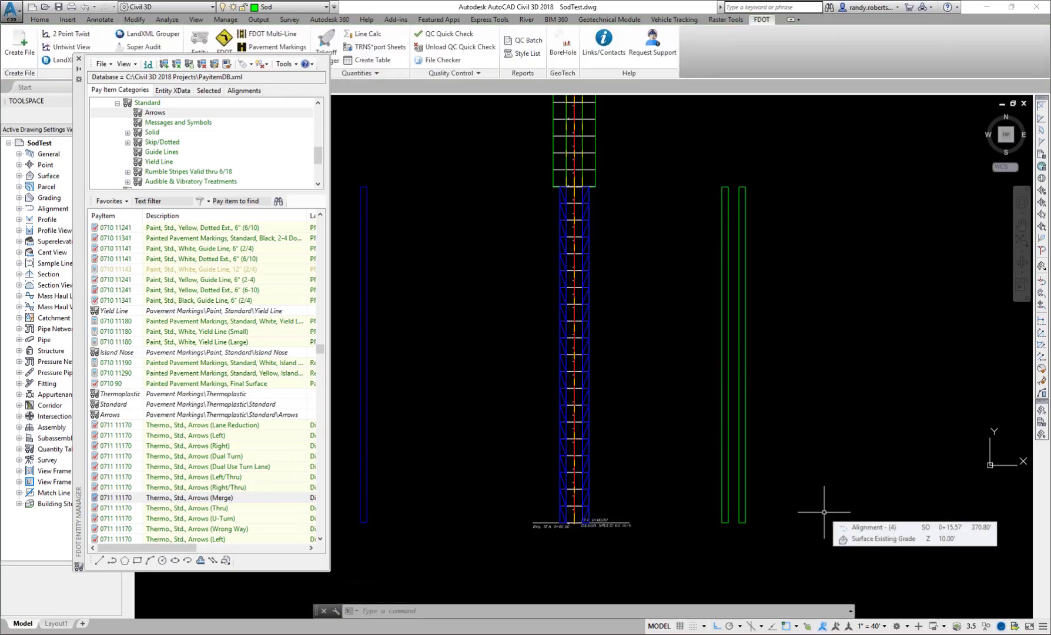
- View the first green turf shape in the Object Viewer from tilted angles, and close the viewer
click(725, 523)
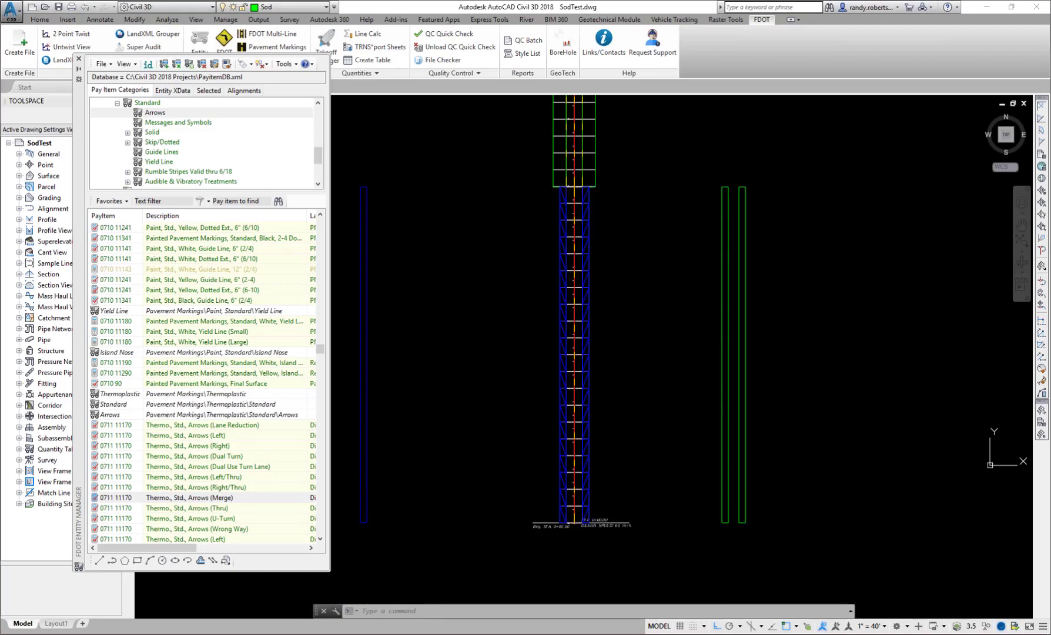
right_click(644, 430)
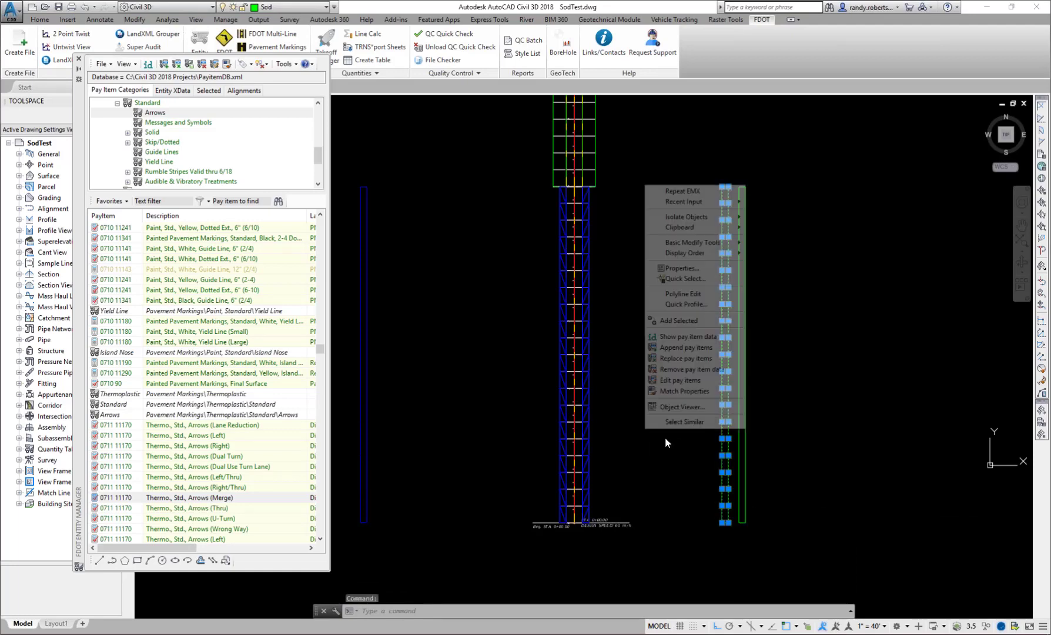
click(672, 408)
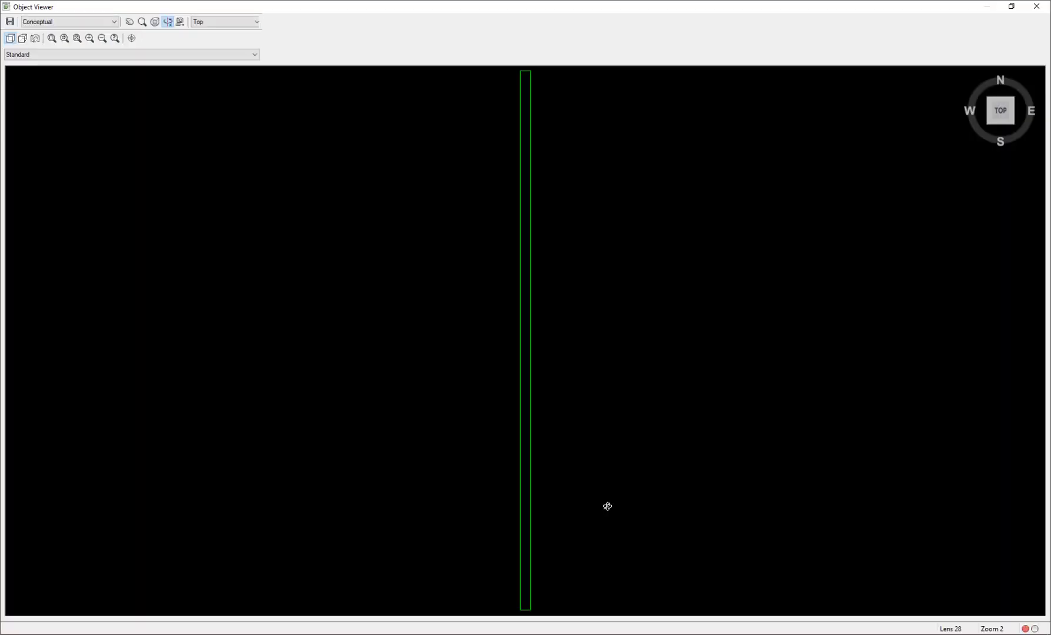
drag(582, 542, 545, 405)
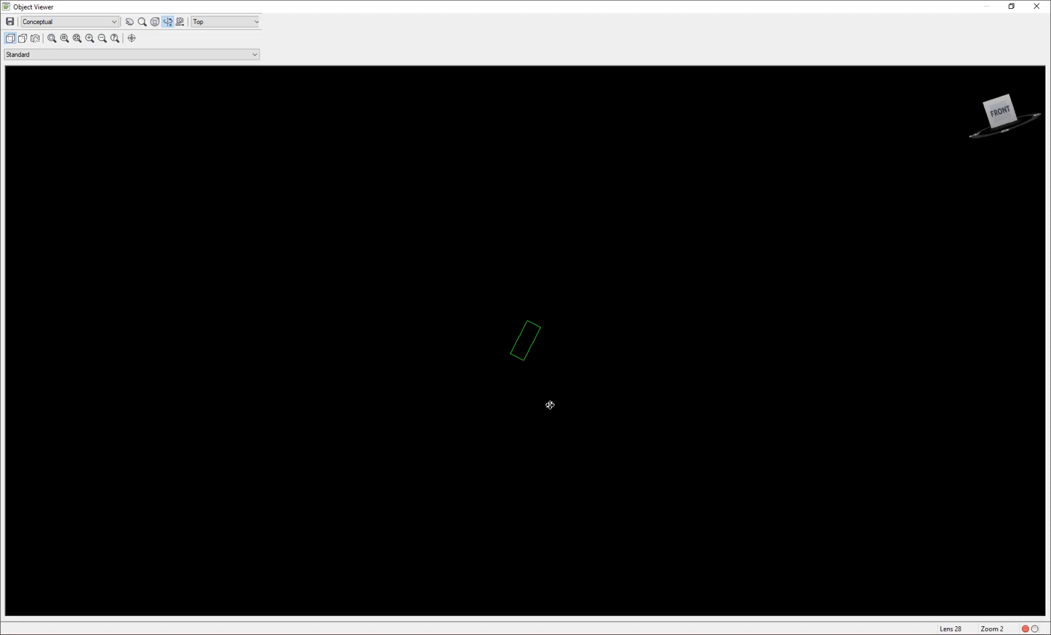
mouse_move(535, 403)
mouse_down()
mouse_move(528, 389)
mouse_move(541, 389)
mouse_up()
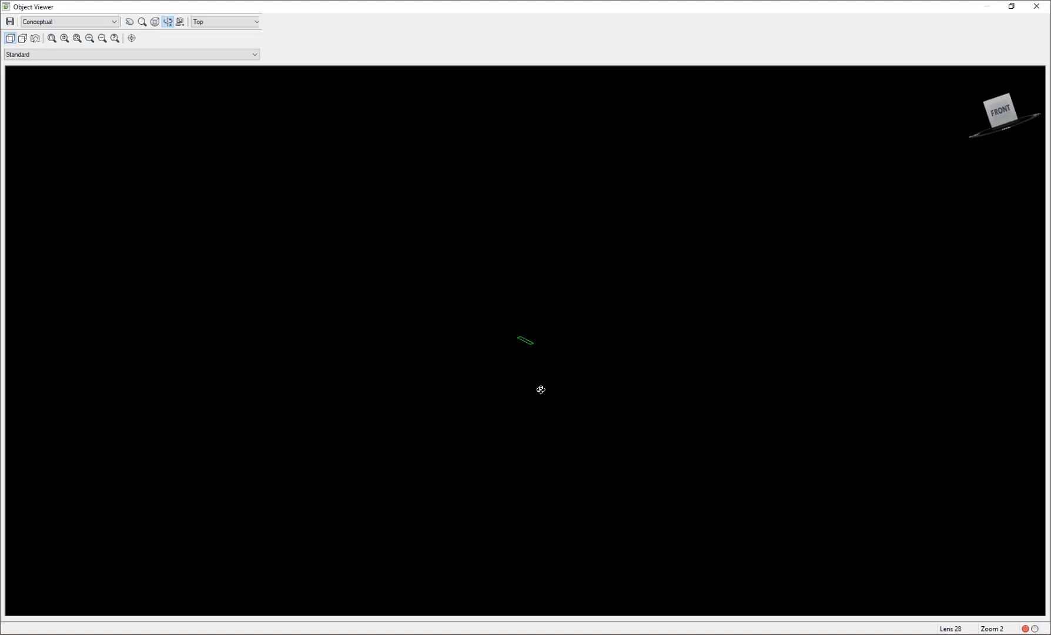
click(1037, 6)
mouse_move(727, 281)
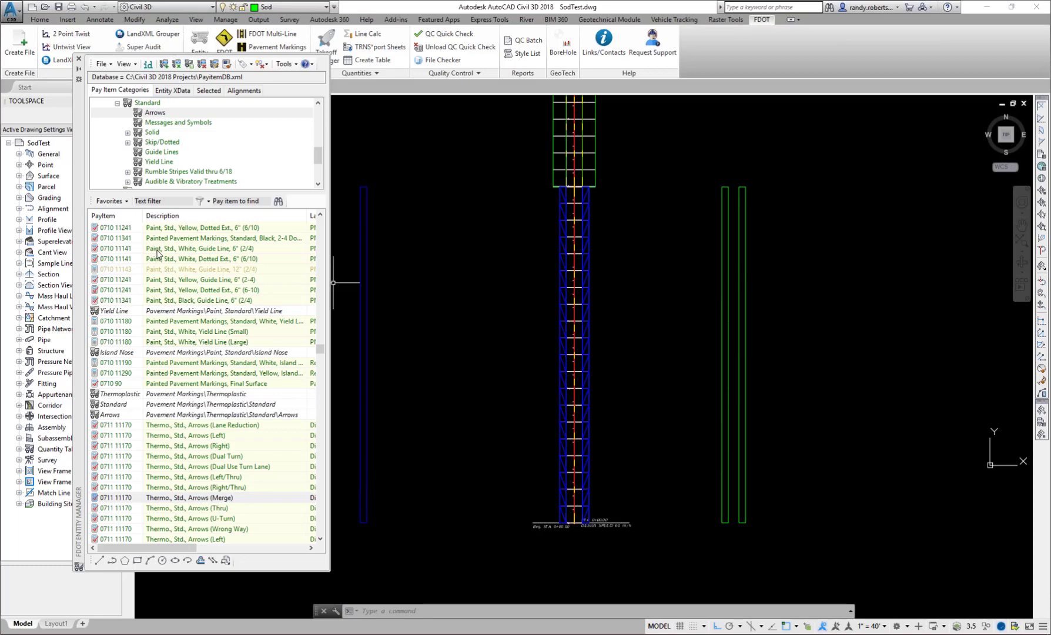
- Filter the Entity Manager pay items by sod using the stored favorite, and select Performance Turf (0570 1 1)
click(124, 201)
click(158, 281)
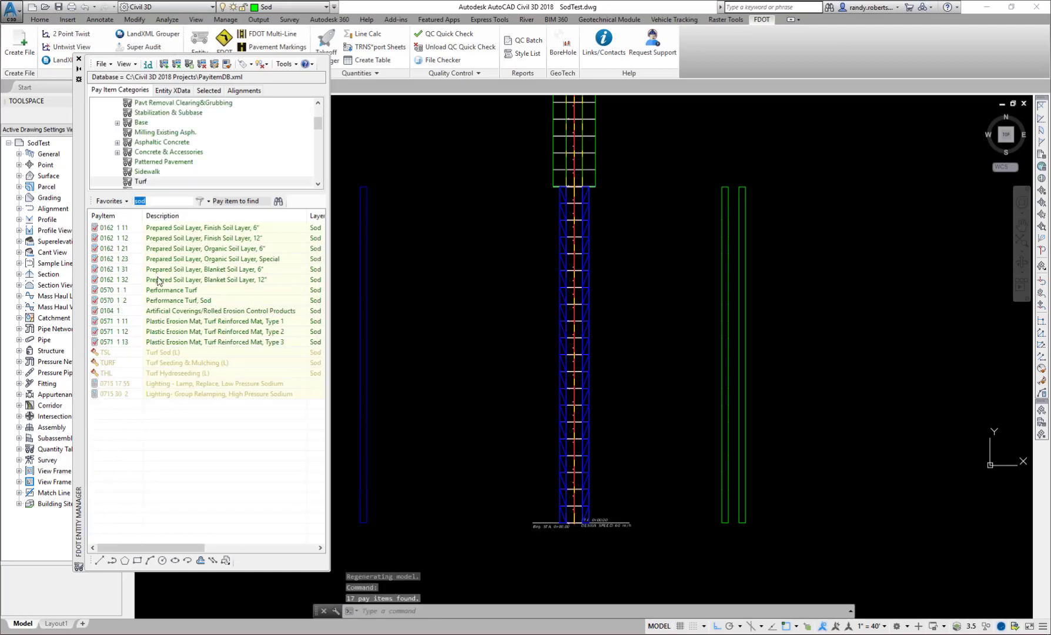
click(154, 294)
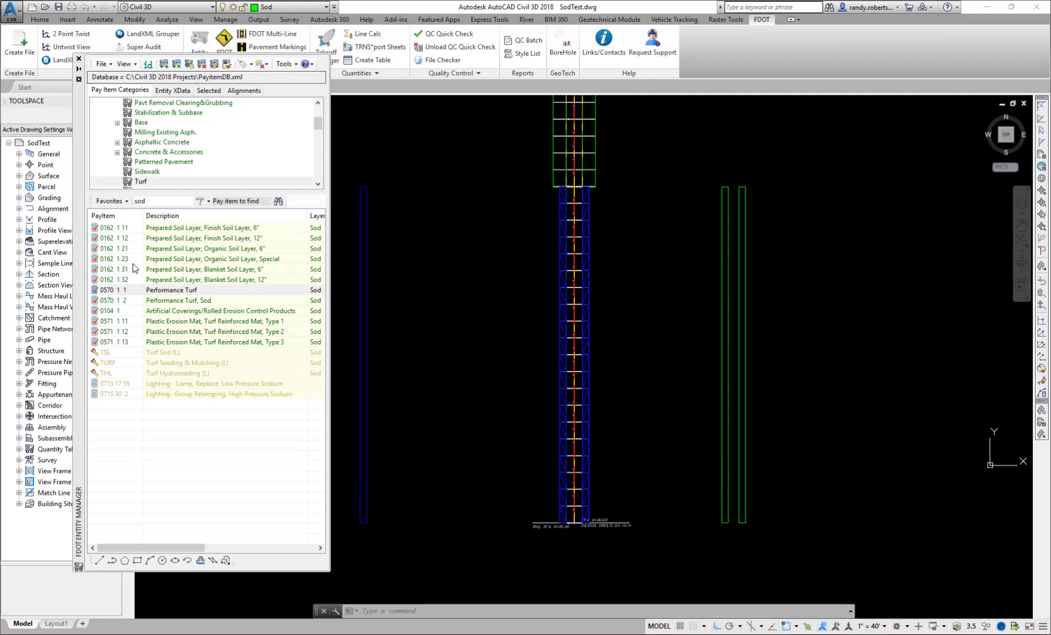
- Edit the pay item data of Performance Turf, setting its Slope adhoc value to 1, and save the change
drag(80, 135, 482, 161)
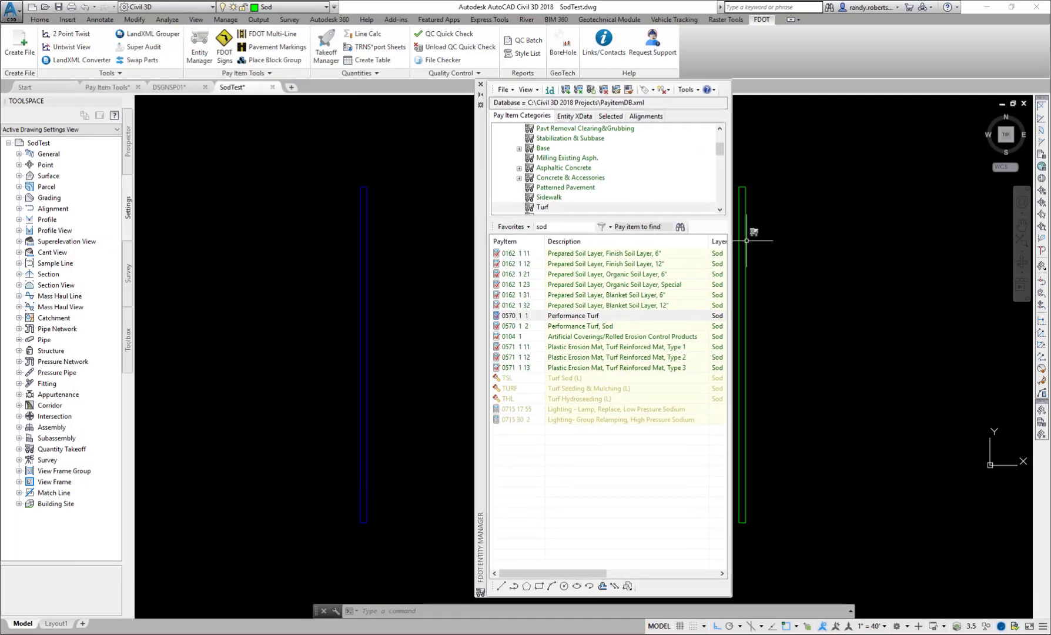
right_click(563, 318)
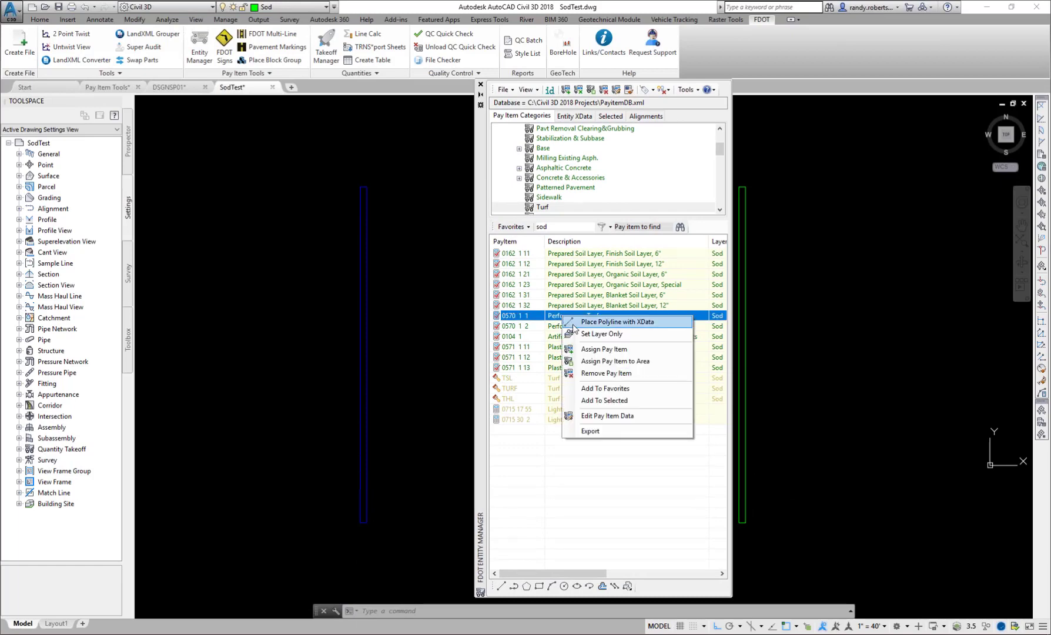
click(589, 417)
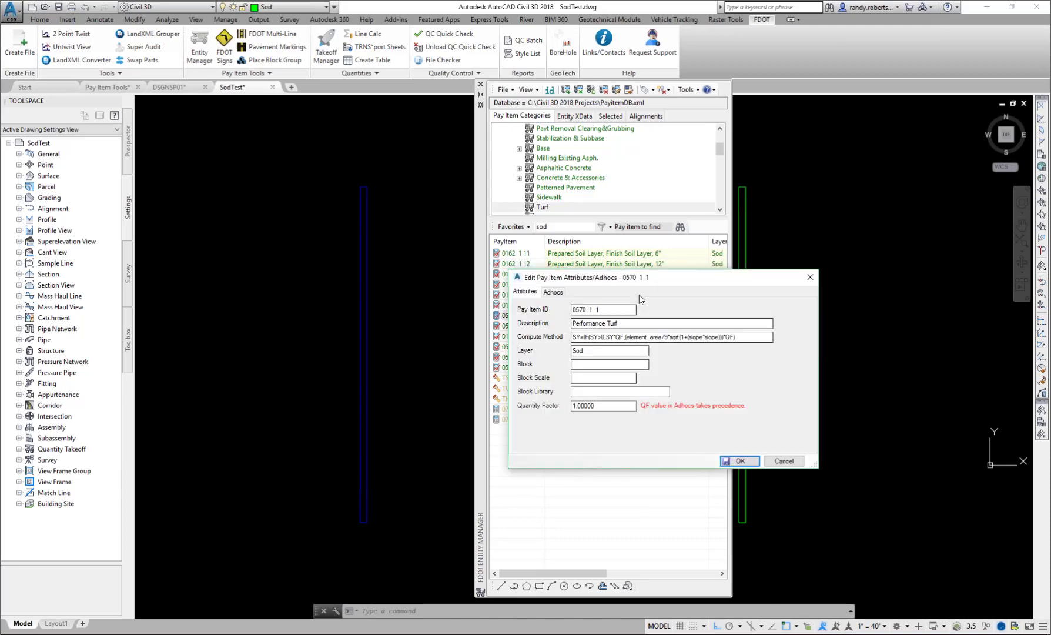
drag(660, 276, 416, 215)
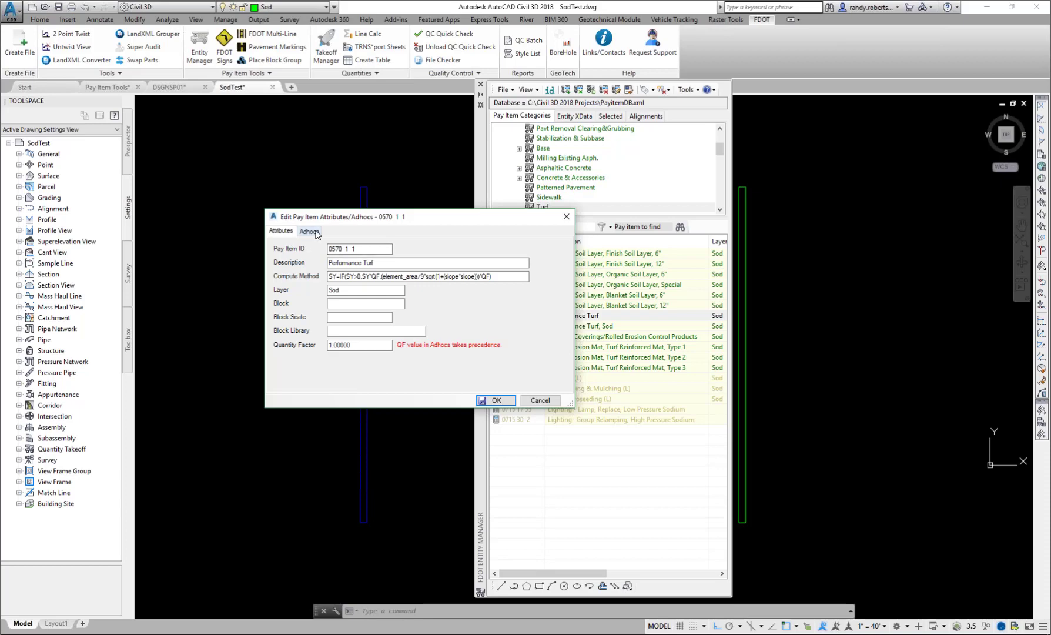
click(309, 231)
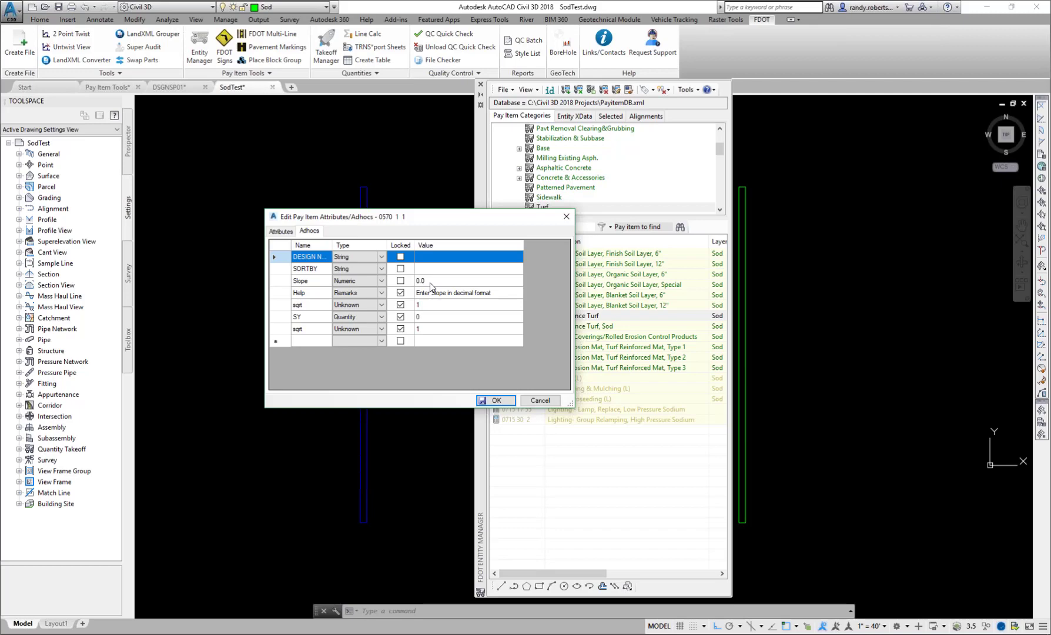
click(429, 283)
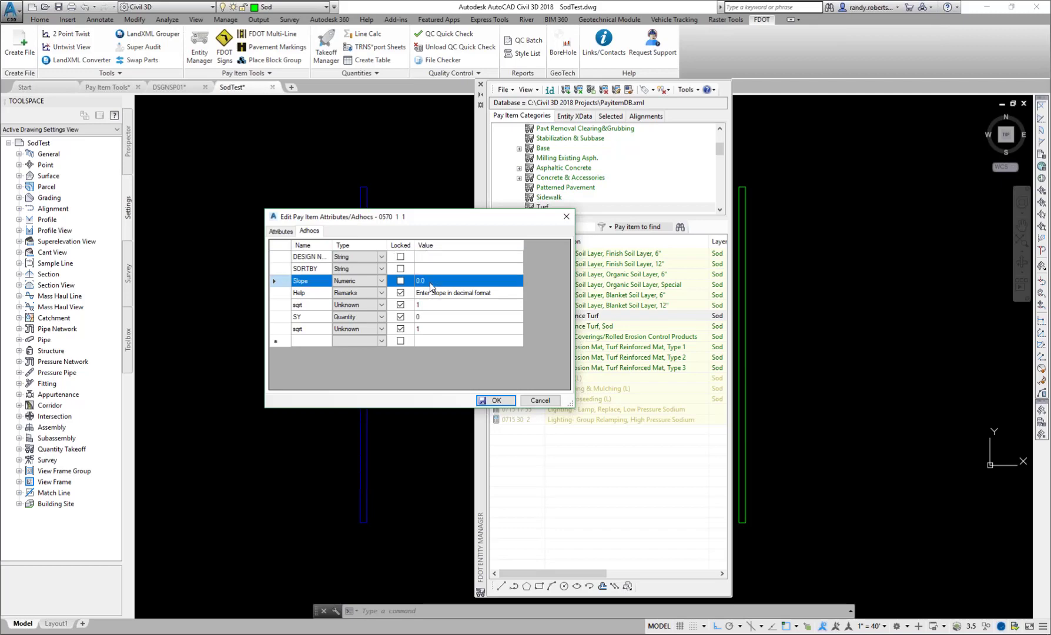
click(429, 282)
text(1)
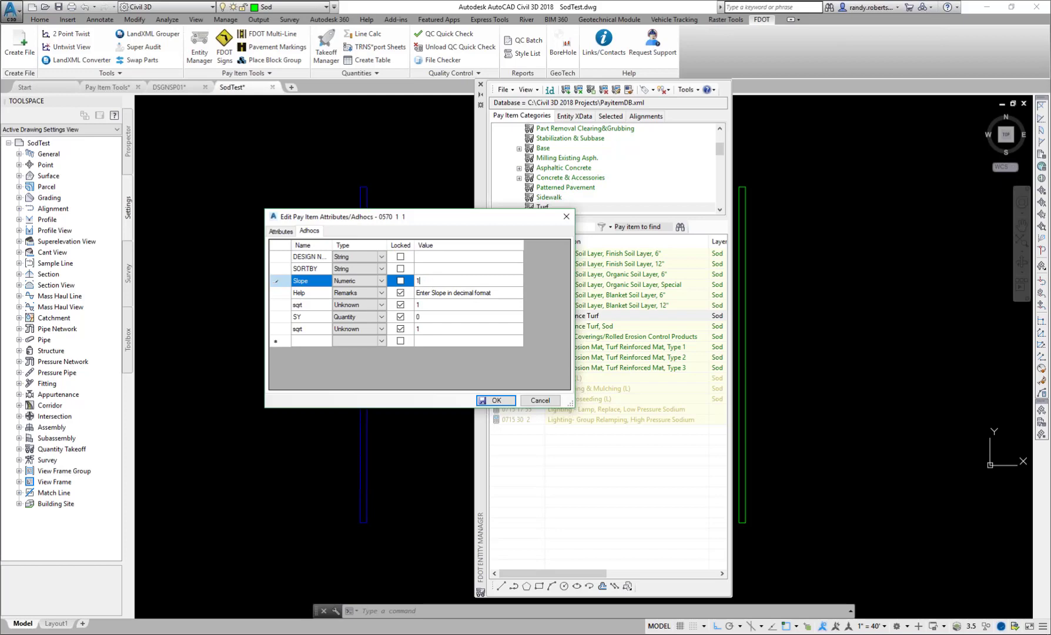
click(495, 401)
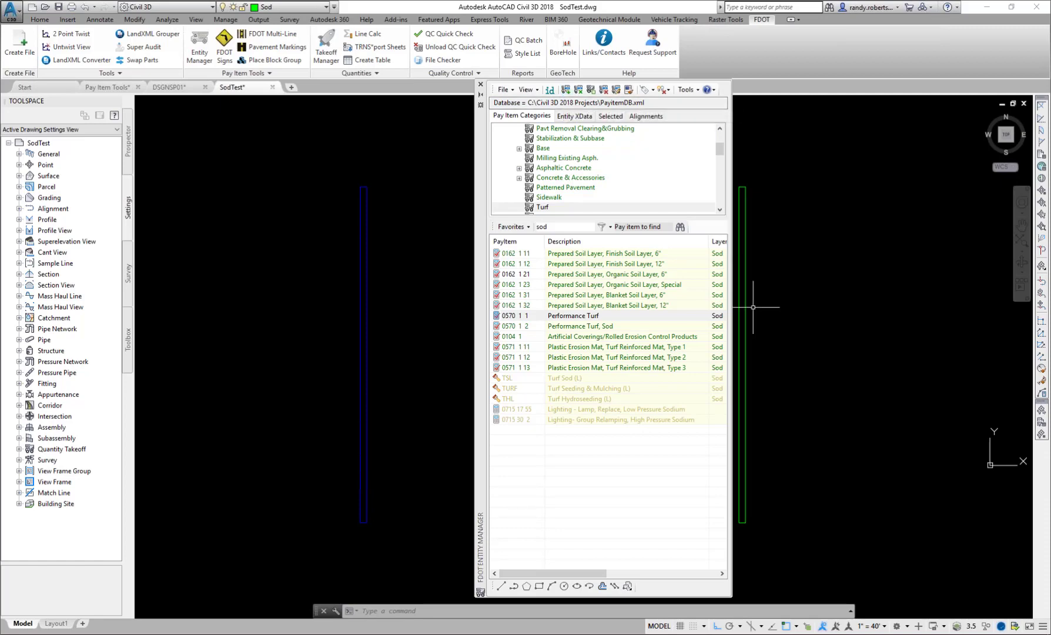
- Try changing the Slope adhoc of Performance Turf (0570 1 1) to a value starting with 0, and cancel the edit
right_click(570, 318)
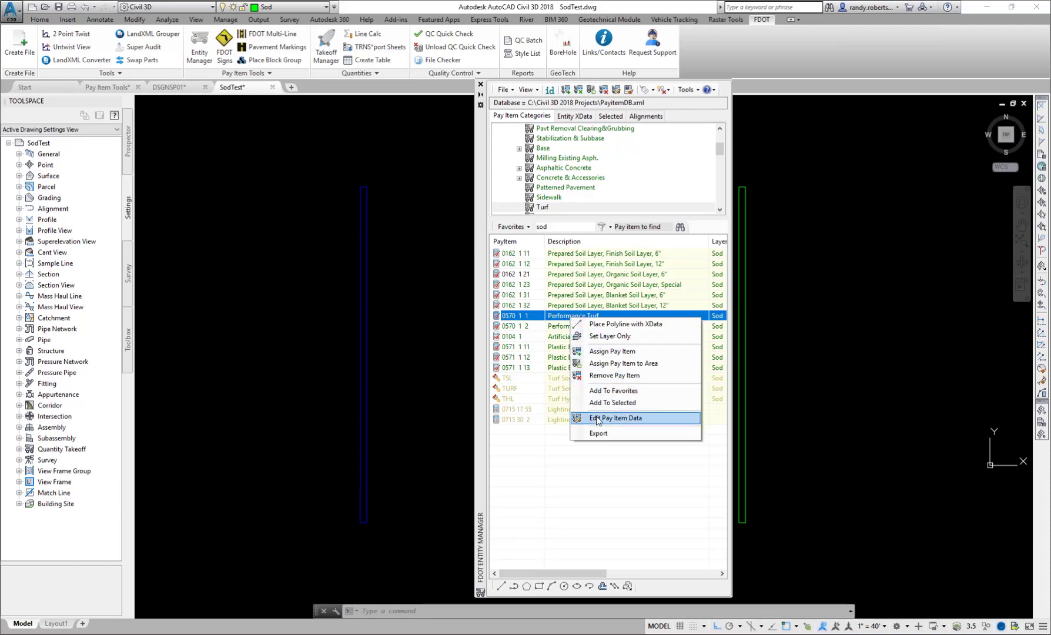
click(597, 418)
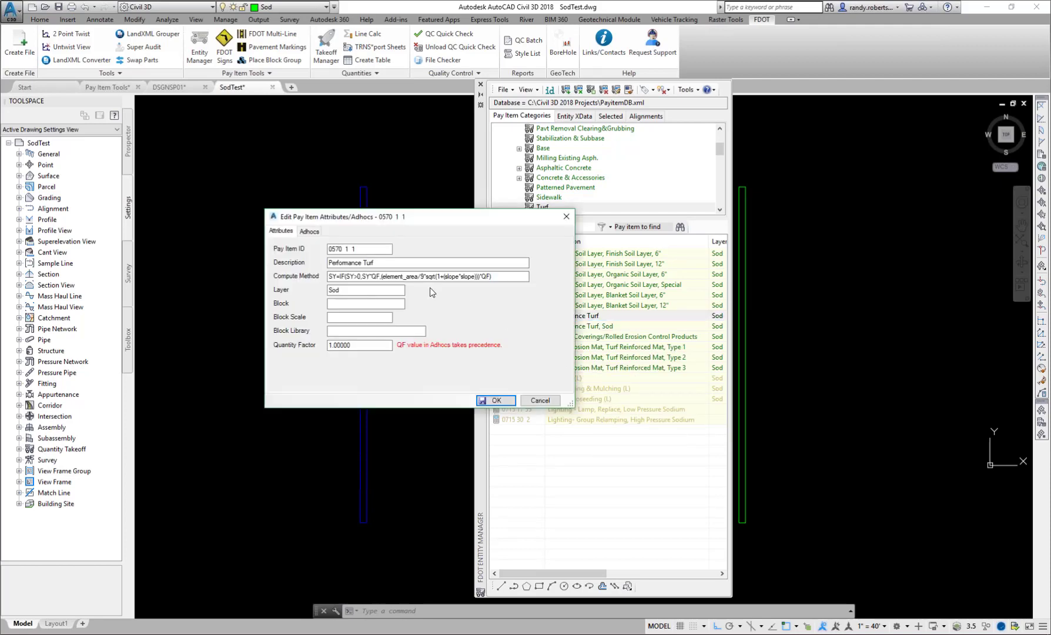
click(317, 232)
click(436, 281)
click(437, 281)
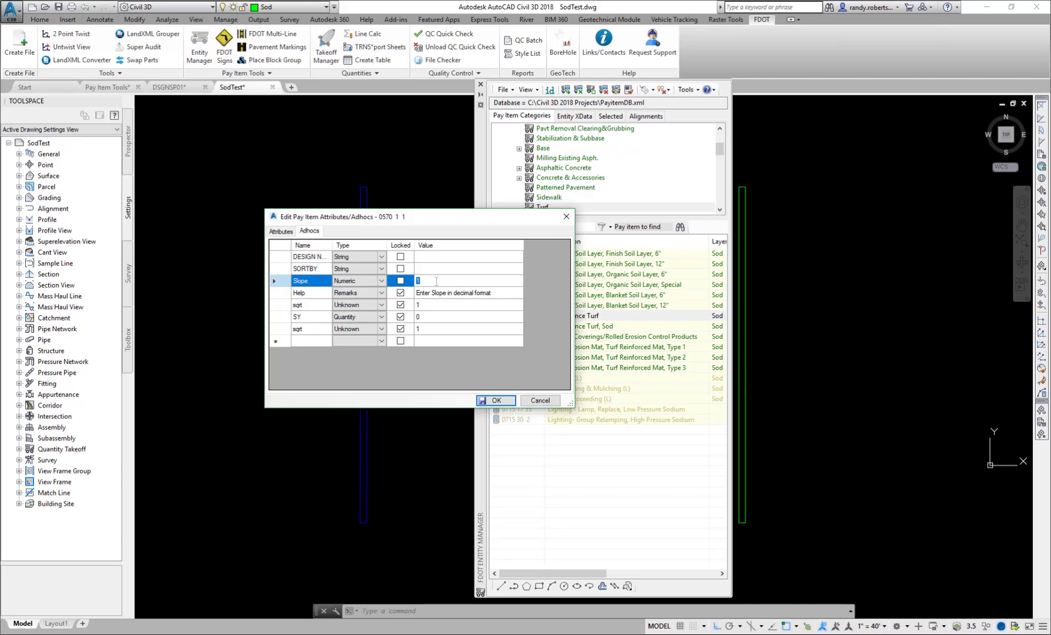
text(0)
click(537, 401)
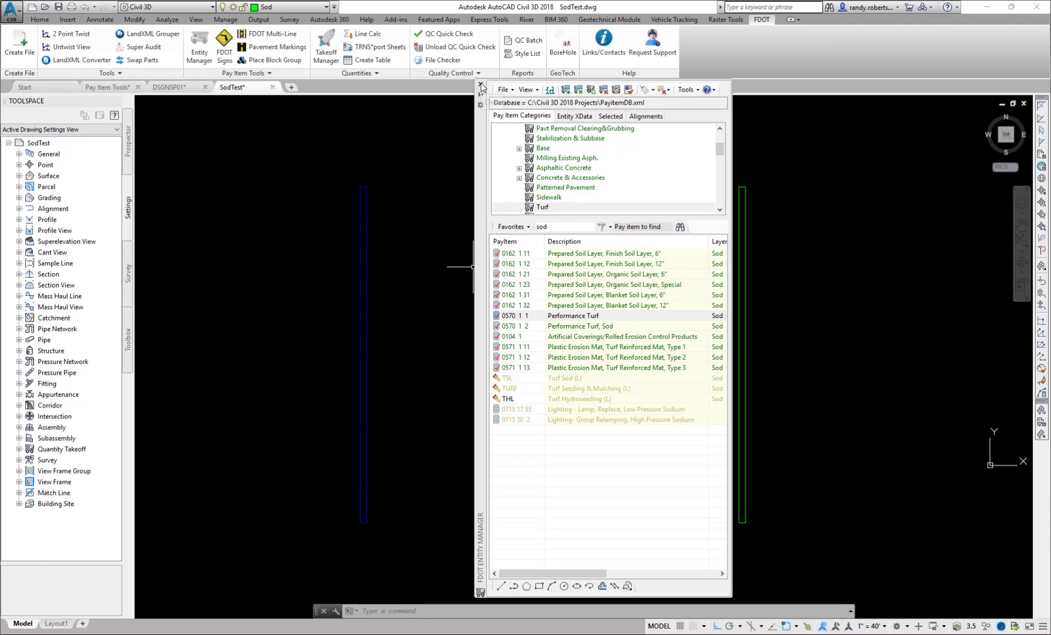
- Compute a takeoff of the current drawing along Alignment - (4) in the Takeoff Manager, and close the Entity and Takeoff Managers
click(481, 85)
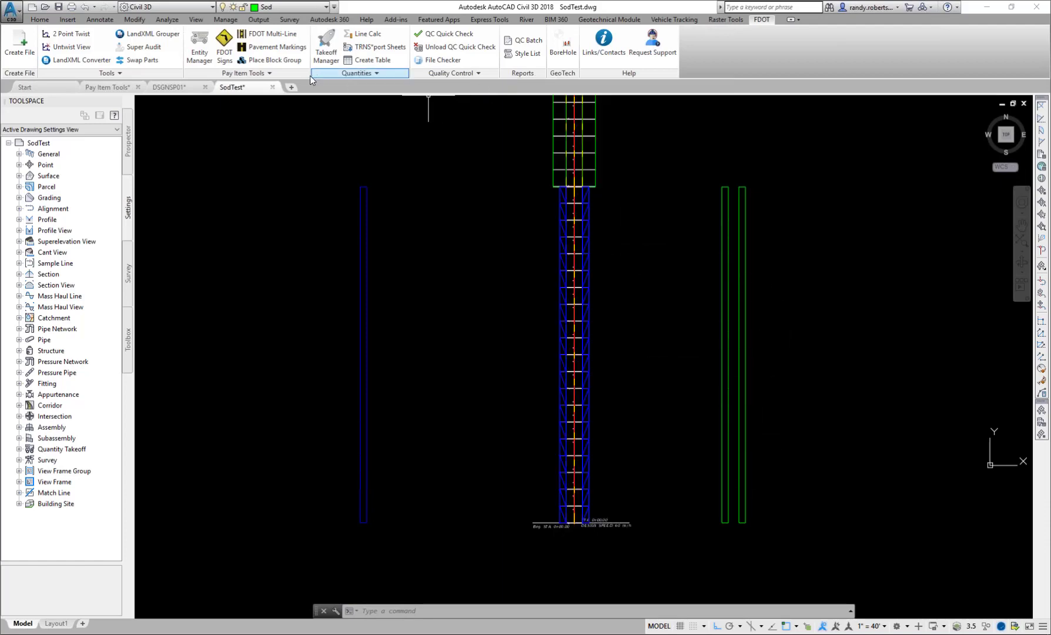
click(326, 47)
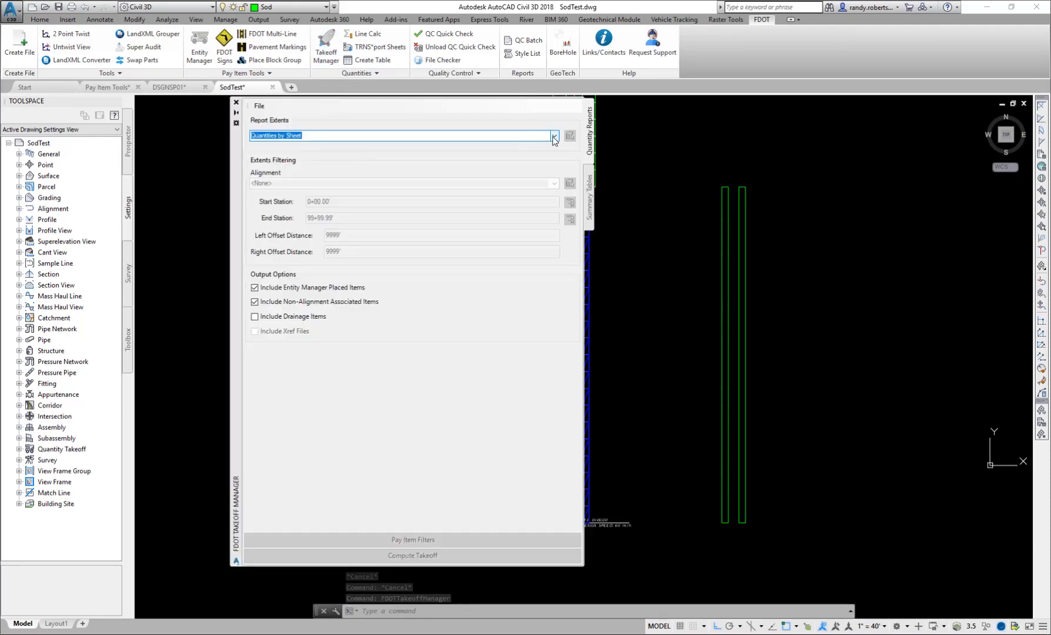
click(553, 137)
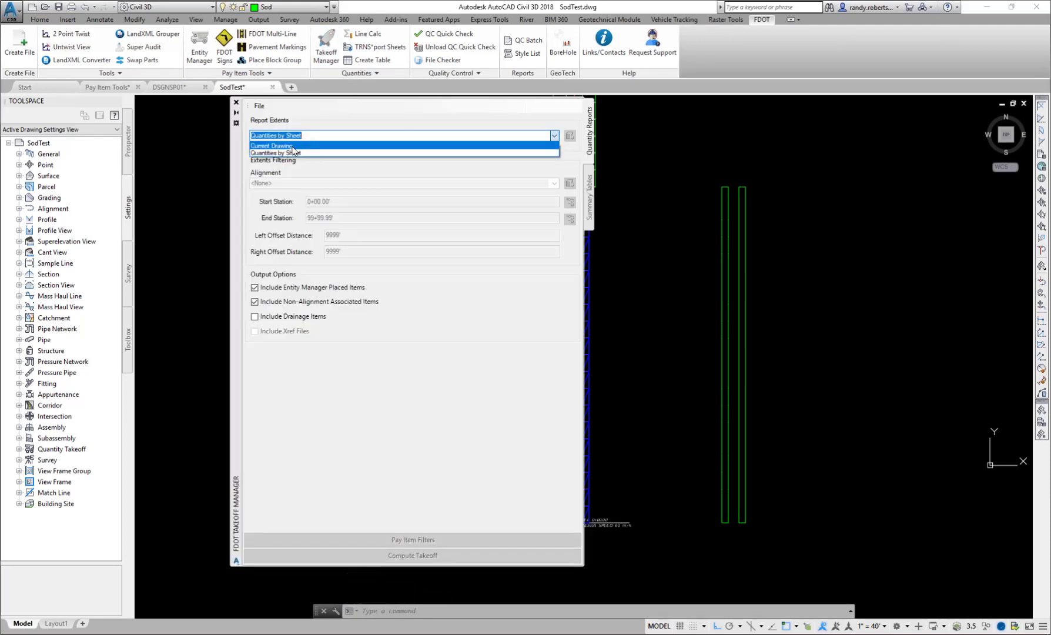
click(305, 145)
click(555, 183)
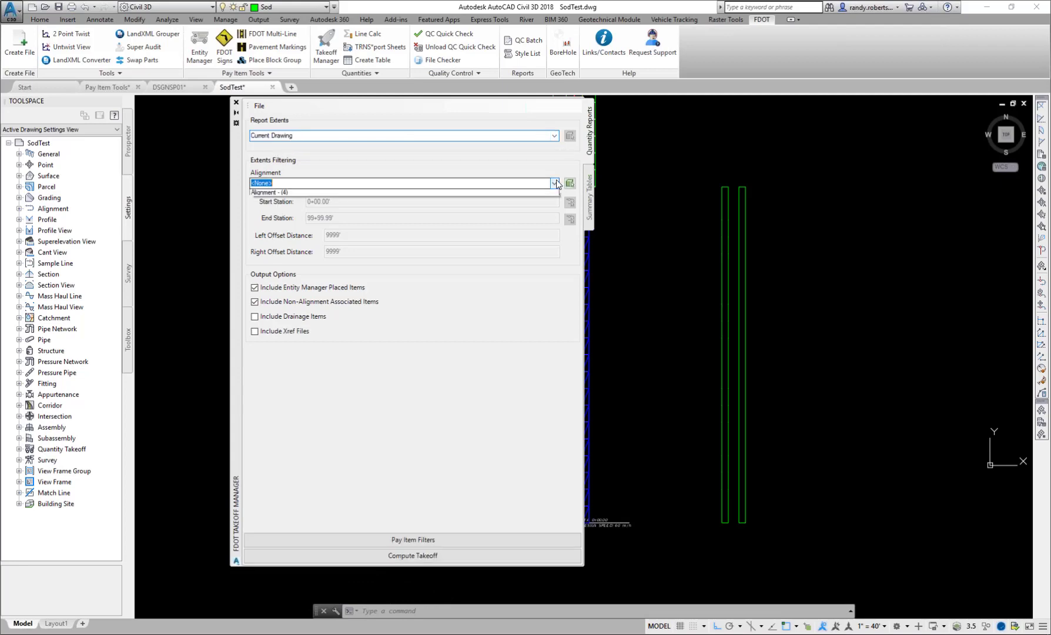
click(261, 200)
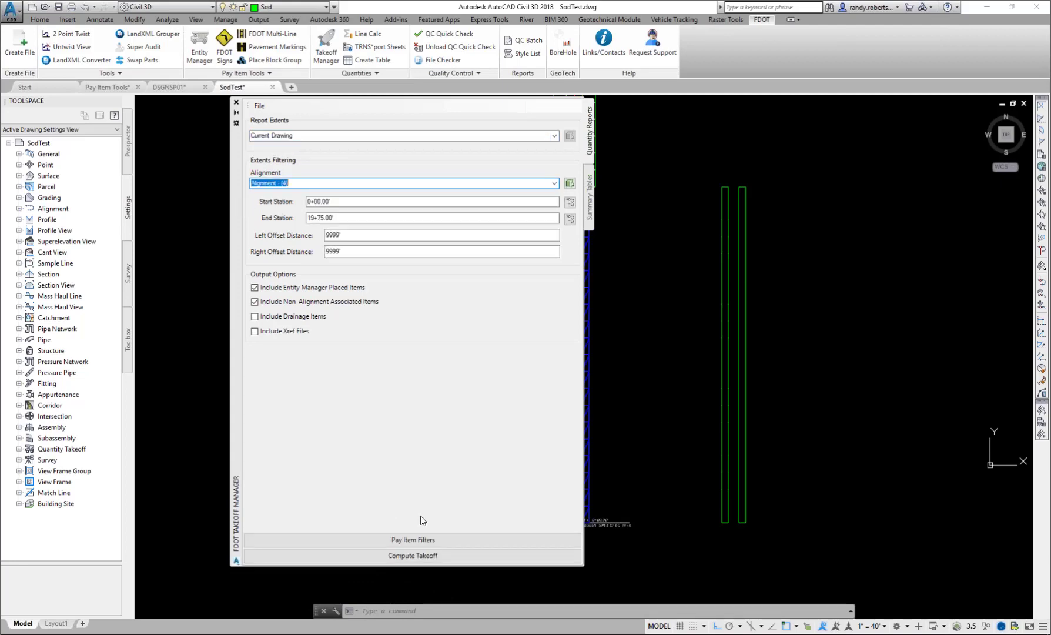
click(381, 562)
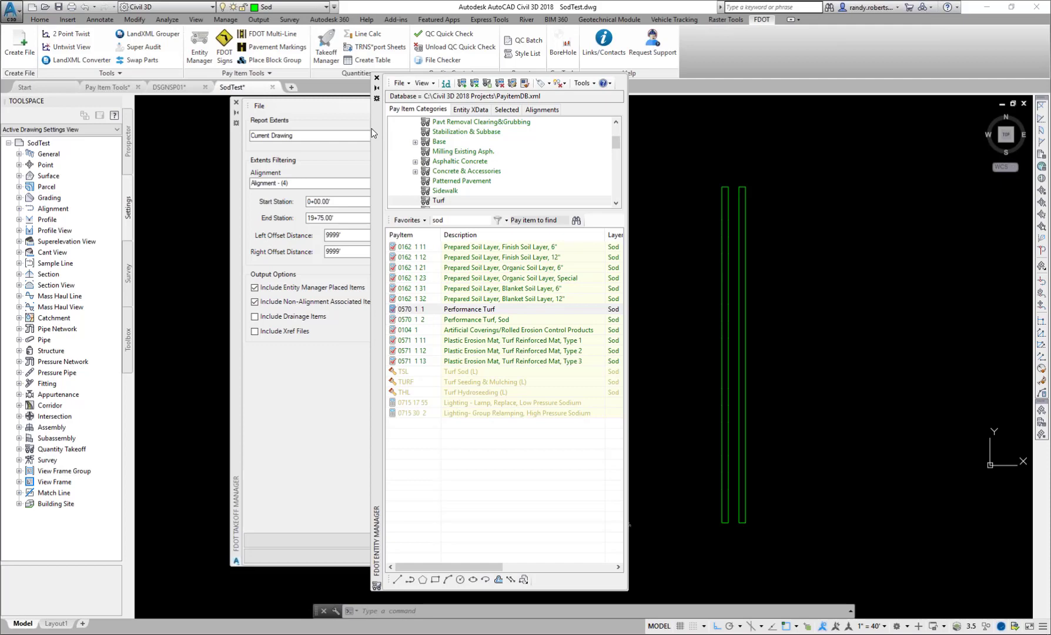
click(377, 78)
click(237, 102)
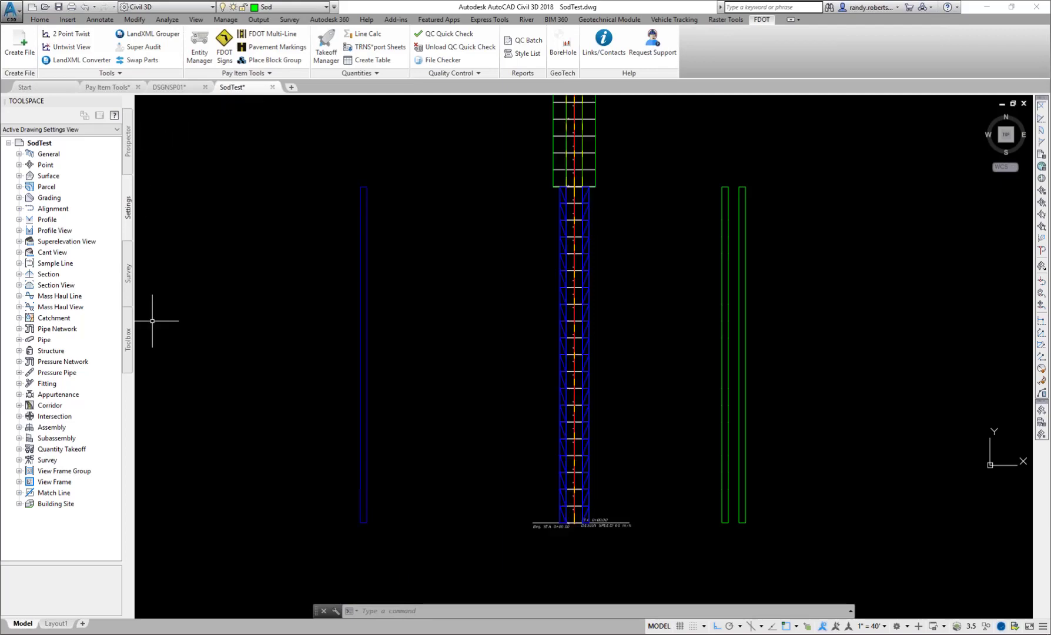
- Open the Survey User Settings and examine the available choices for the extended properties definition
click(128, 291)
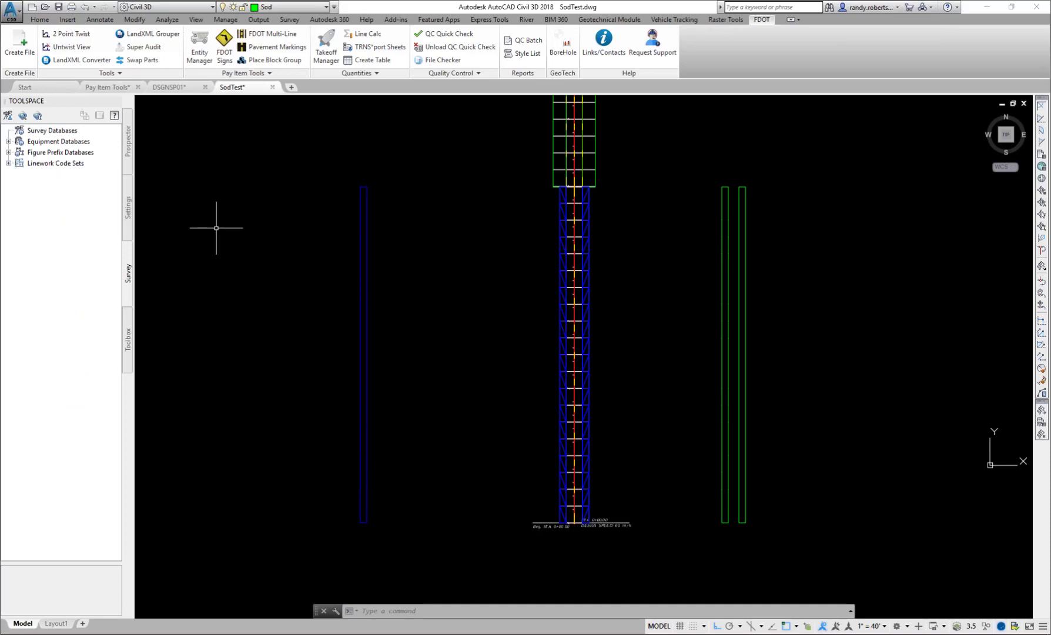
click(7, 117)
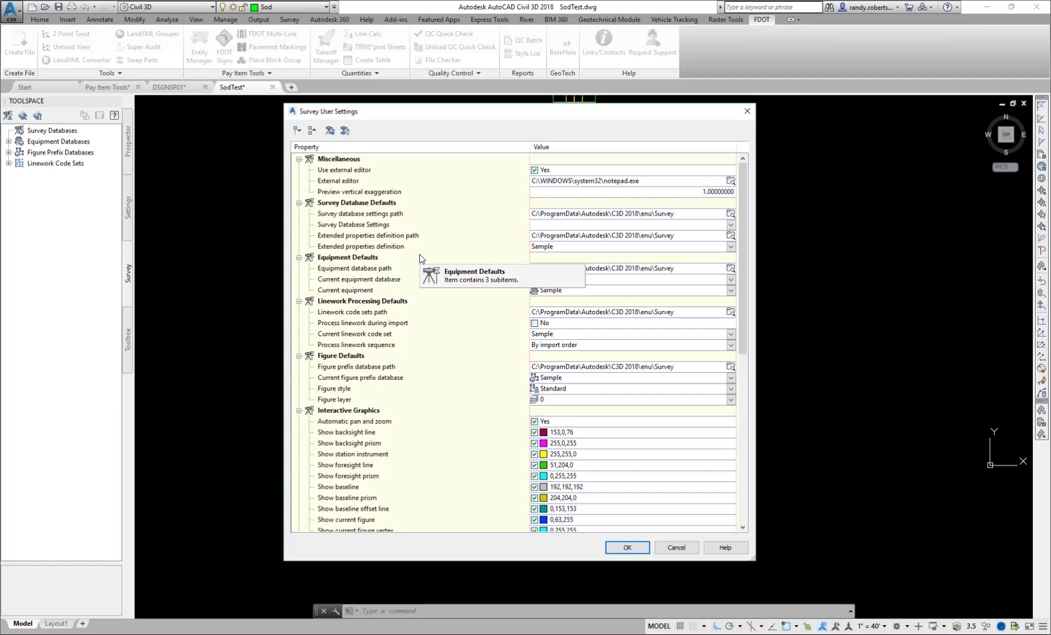
click(732, 247)
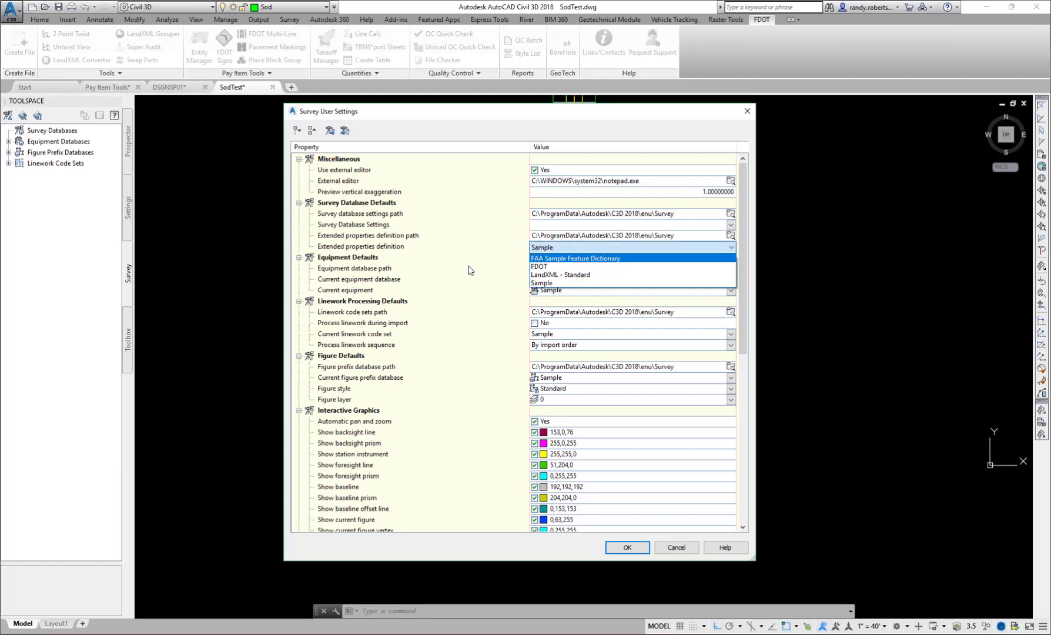
click(670, 551)
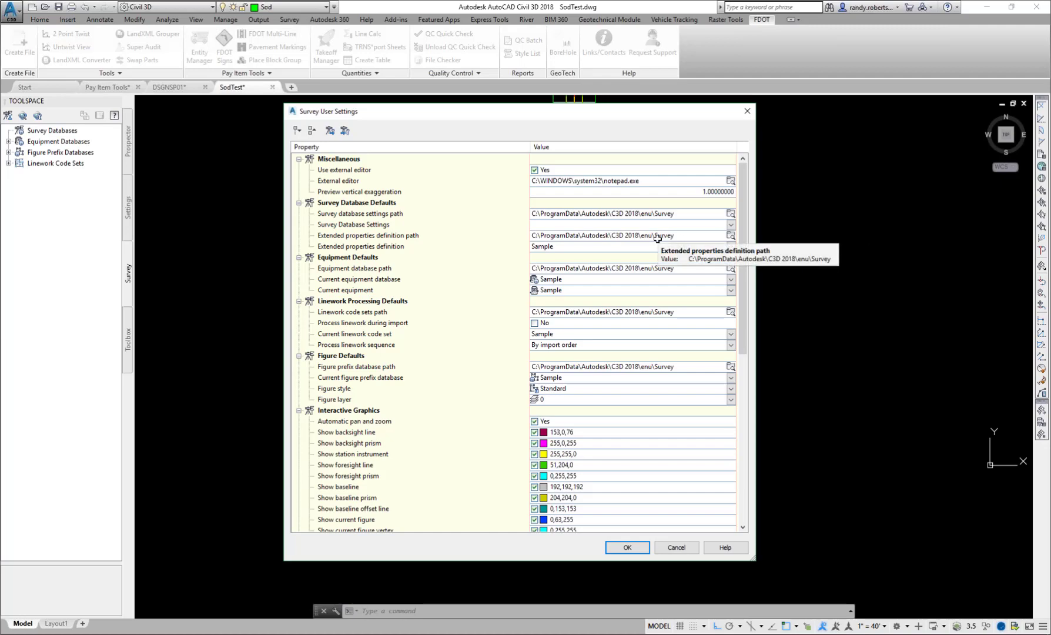
- Begin importing survey user settings, and inspect the contents of FDOTSurveyUserSettings.usr_set in Notepad++
click(345, 131)
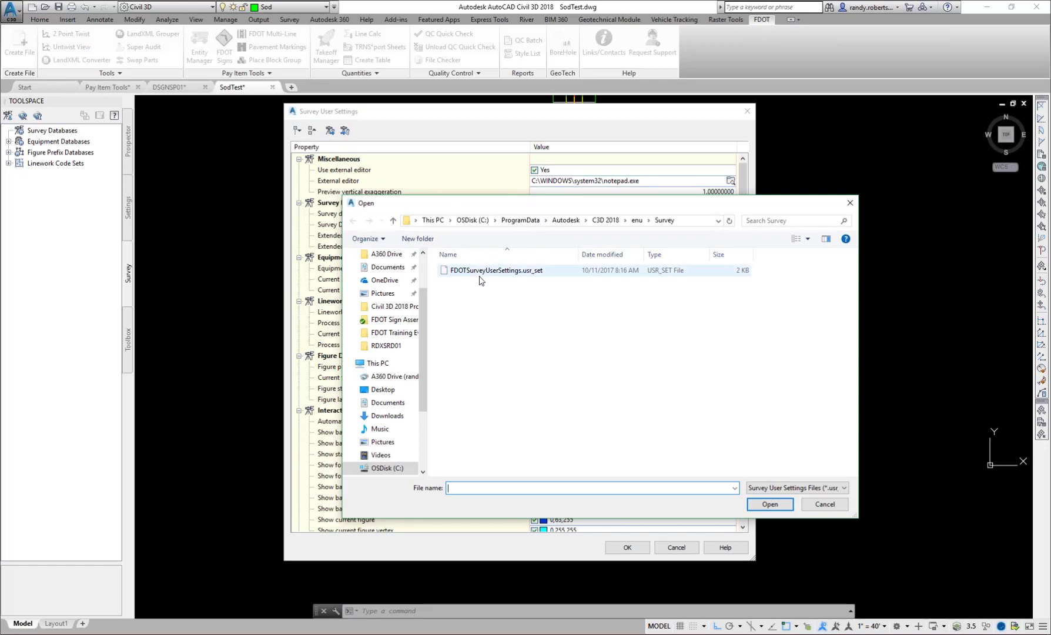
drag(567, 204, 590, 236)
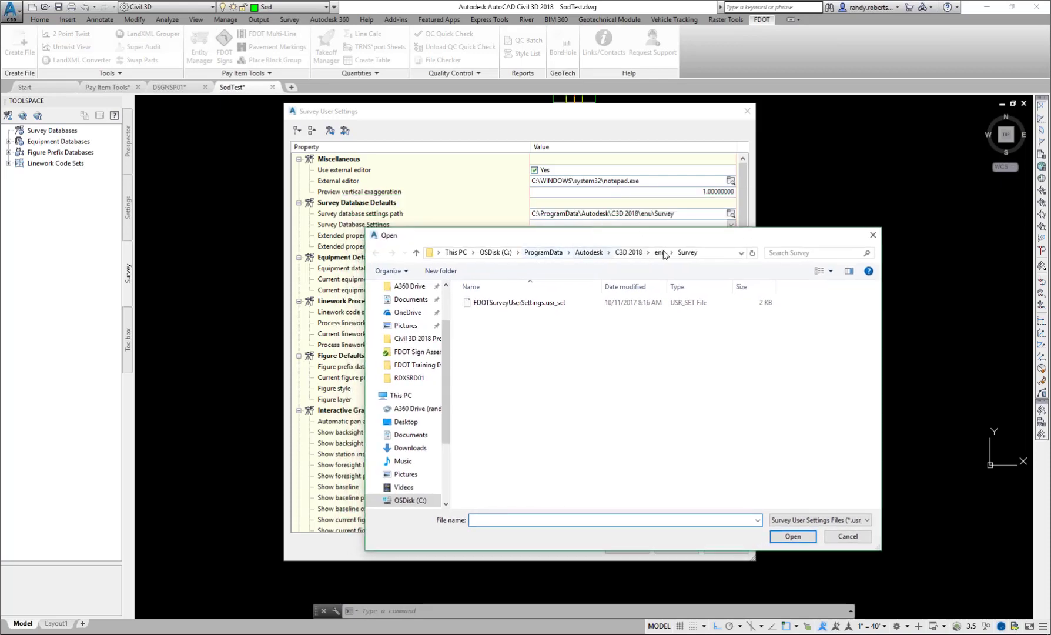
click(517, 304)
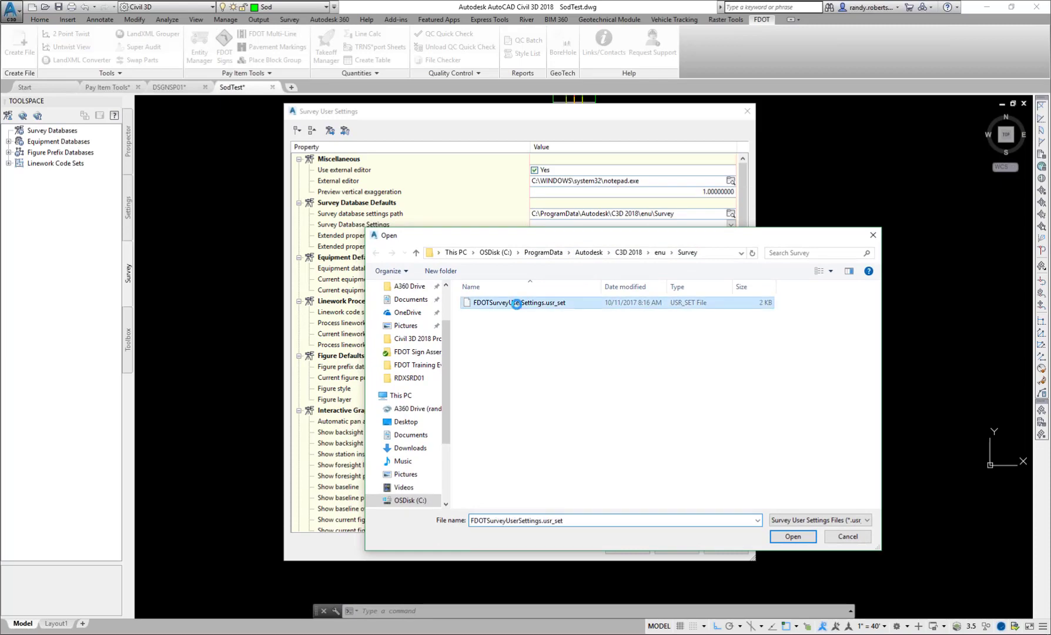
right_click(519, 306)
click(544, 365)
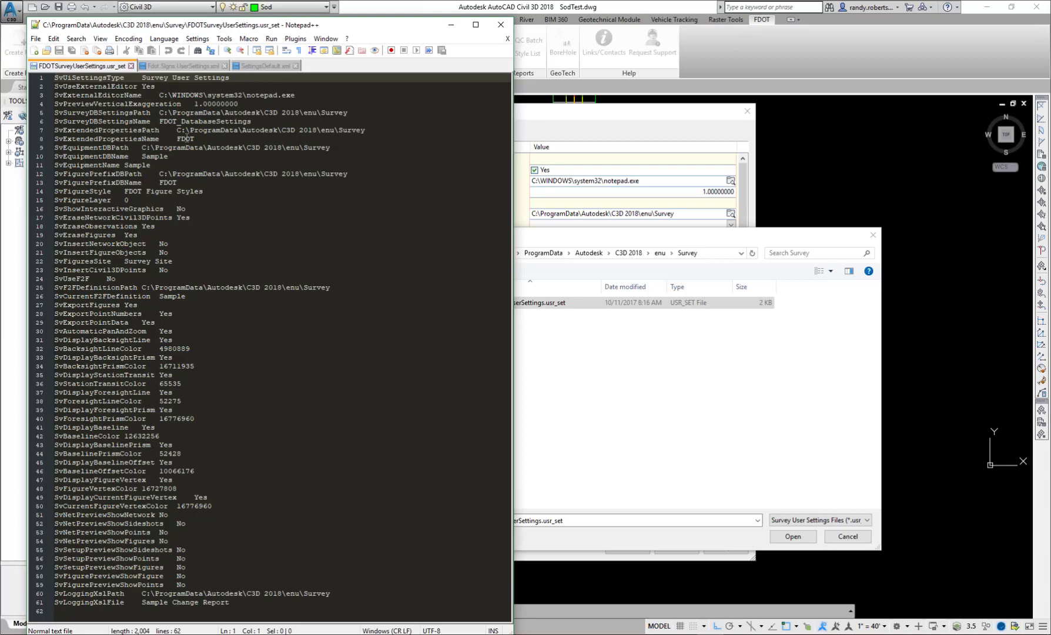
click(502, 26)
- Import FDOTSurveyUserSettings.usr_set into the Survey User Settings, expand all categories for review, and accept the settings
click(787, 537)
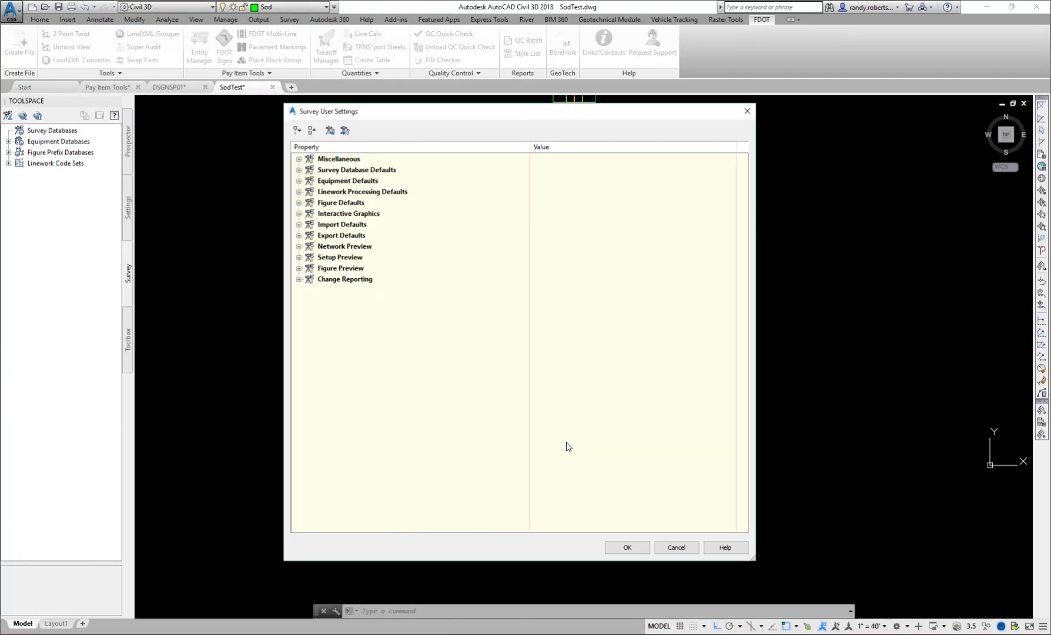
click(298, 132)
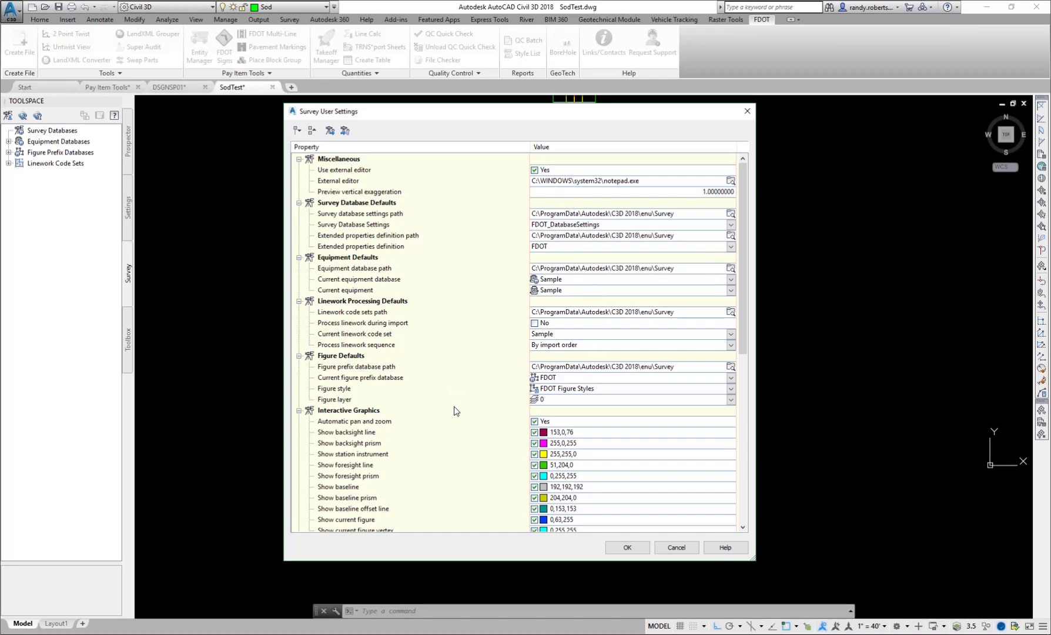
click(627, 548)
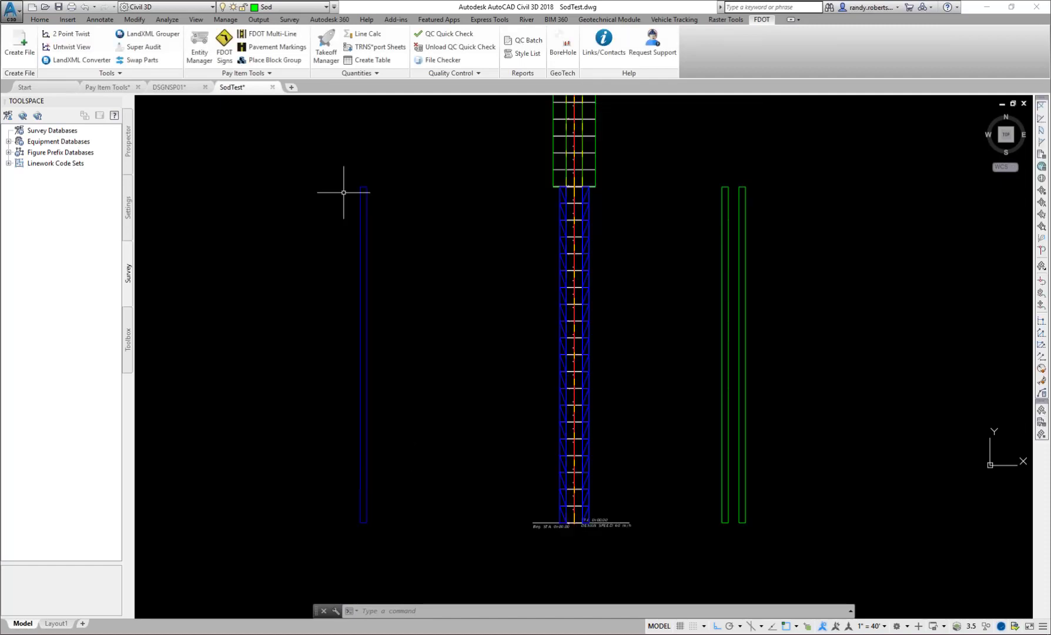
- Open the FDOT Service Desk support request page in the browser and move its window clear of the FDOT tools
mouse_move(626, 44)
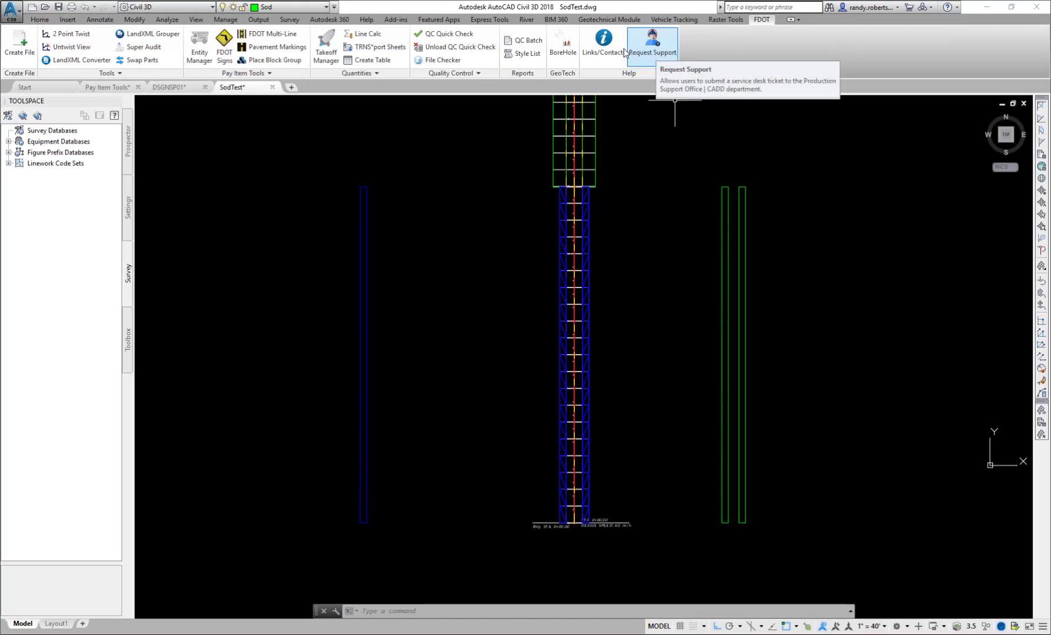
click(650, 49)
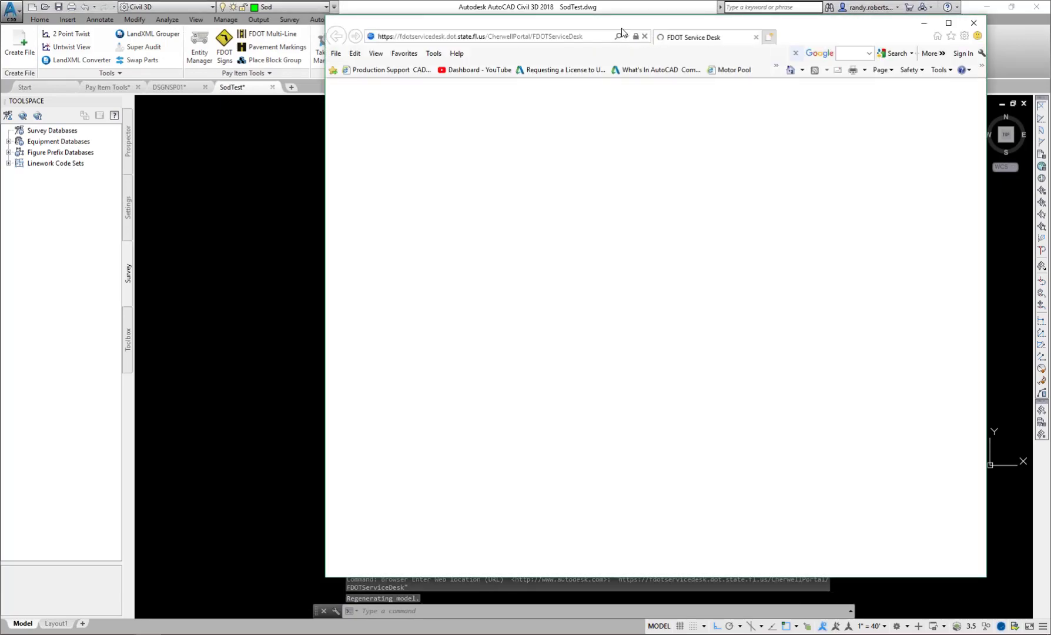
drag(628, 87, 557, 103)
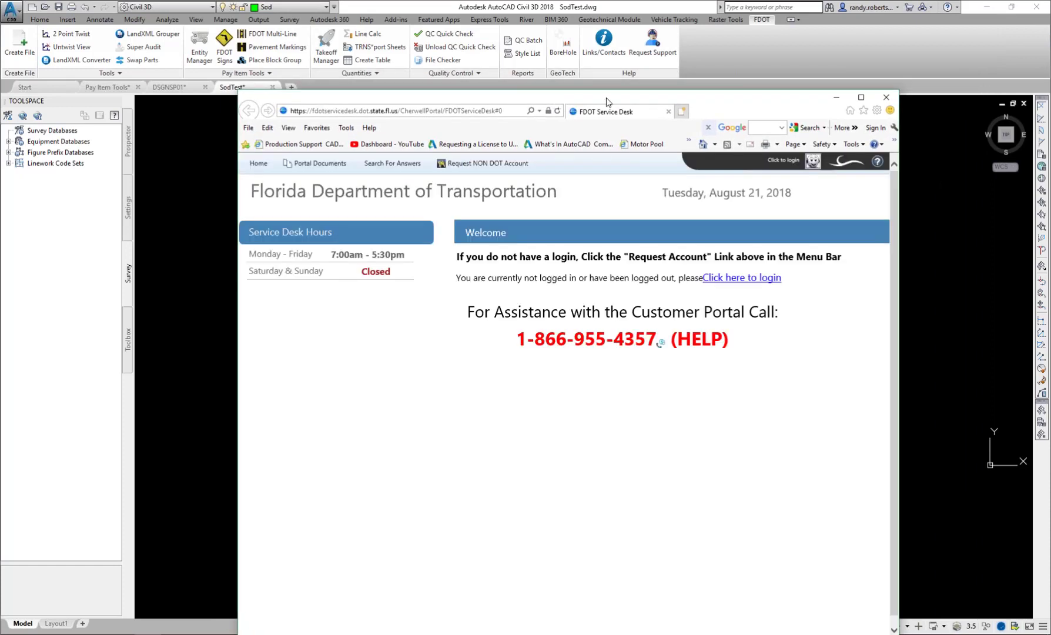